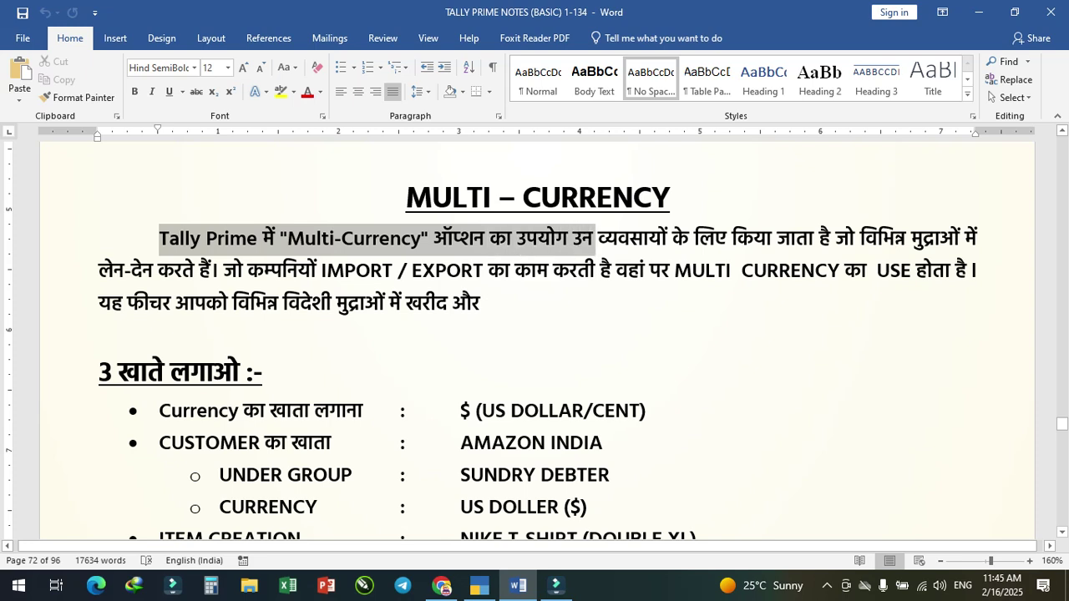
Step: Read through the introductory paragraph under the MULTI – CURRENCY heading, marking each passage in turn
{"action": "key", "text": "ctrl+shift+Right"}
{"action": "key", "text": "ctrl+shift+Right"}
{"action": "key", "text": "ctrl+shift+Right"}
{"action": "key", "text": "ctrl+shift+Right"}
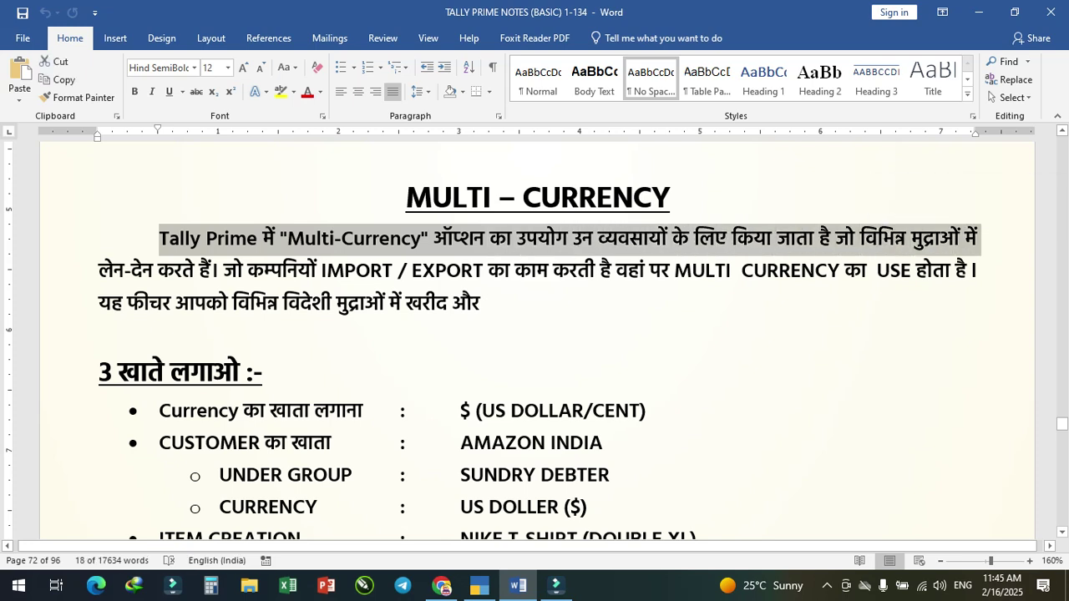
{"action": "left_click_drag", "start_coordinate": [227, 272], "coordinate": [648, 271]}
{"action": "key", "text": "ctrl+shift+Right"}
{"action": "key", "text": "ctrl+shift+Right"}
{"action": "key", "text": "ctrl+shift+Right"}
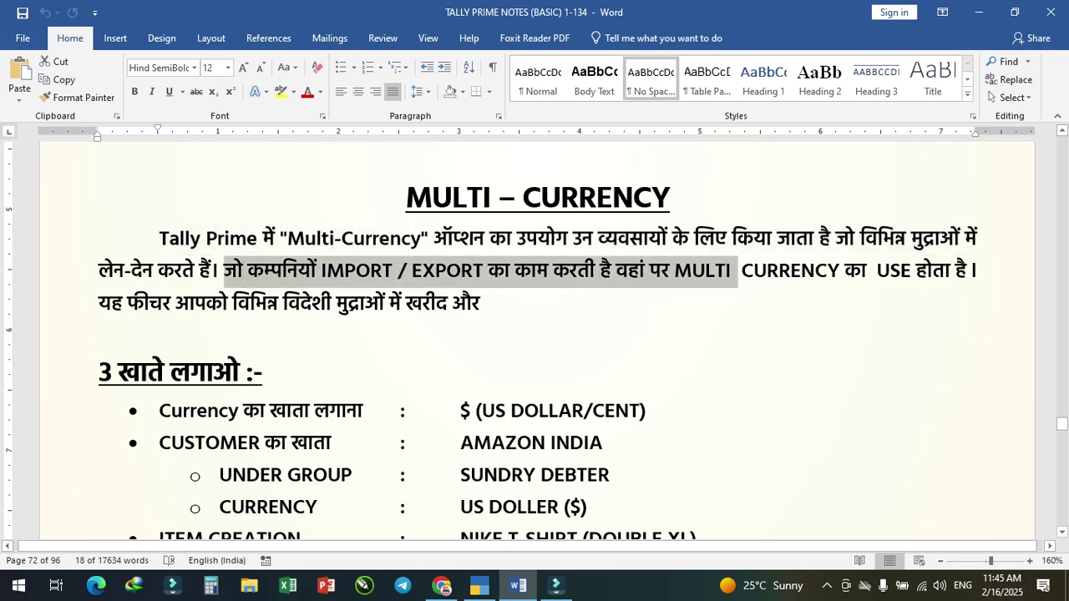
{"action": "key", "text": "ctrl+shift+Right"}
{"action": "key", "text": "ctrl+shift+Right"}
{"action": "key", "text": "ctrl+shift+Right"}
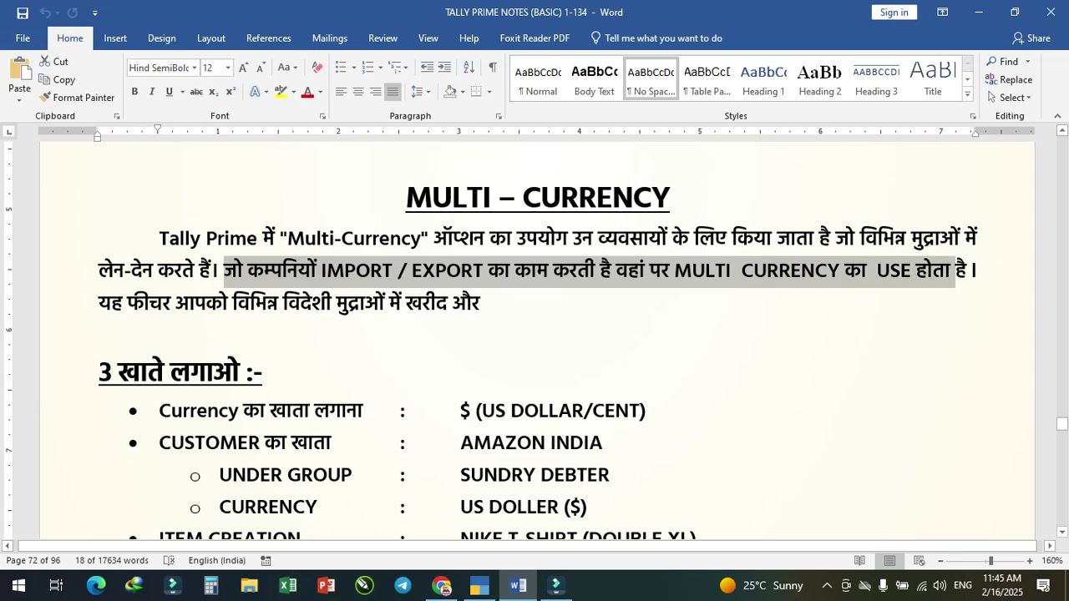
{"action": "left_click_drag", "start_coordinate": [154, 302], "coordinate": [484, 303]}
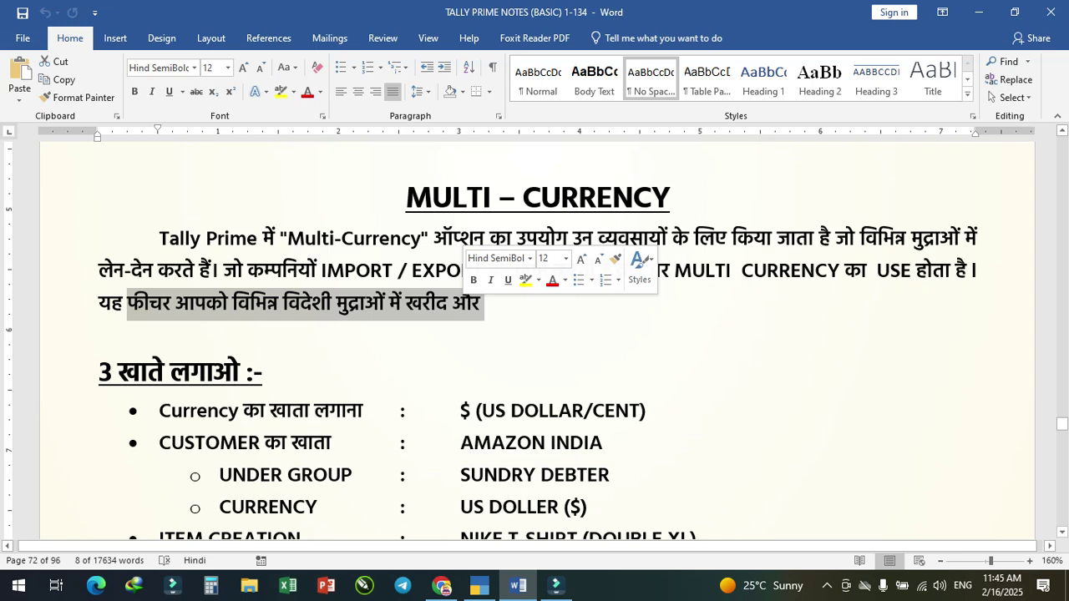
Step: Complete the introductory paragraph's last sentence with the Hindi words "बेचने काम आयेगी", then return the input language to English
{"action": "left_click", "coordinate": [485, 304]}
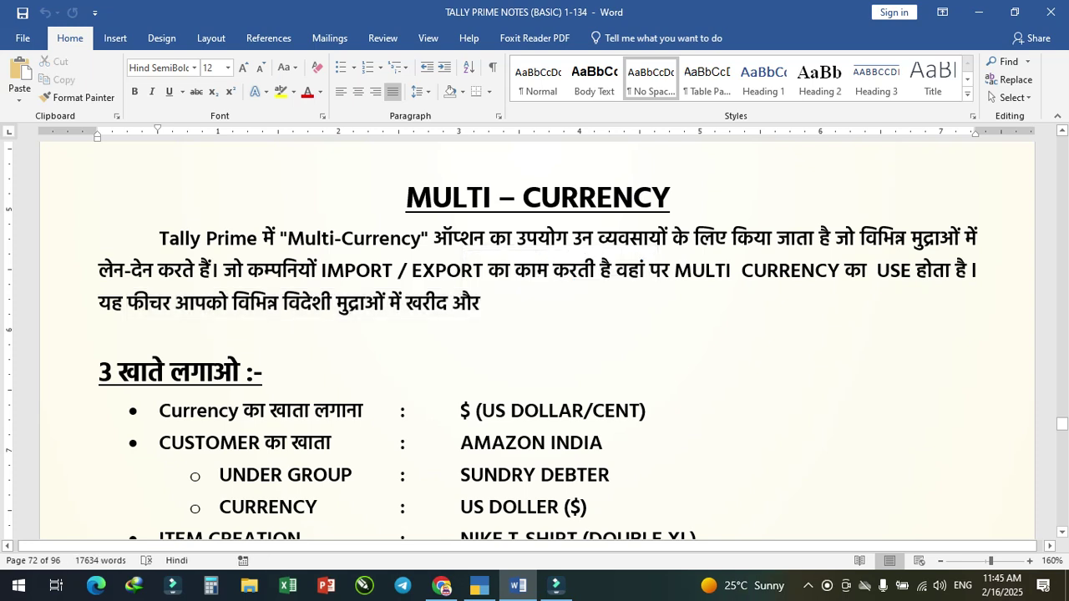
{"action": "key", "text": "super+space"}
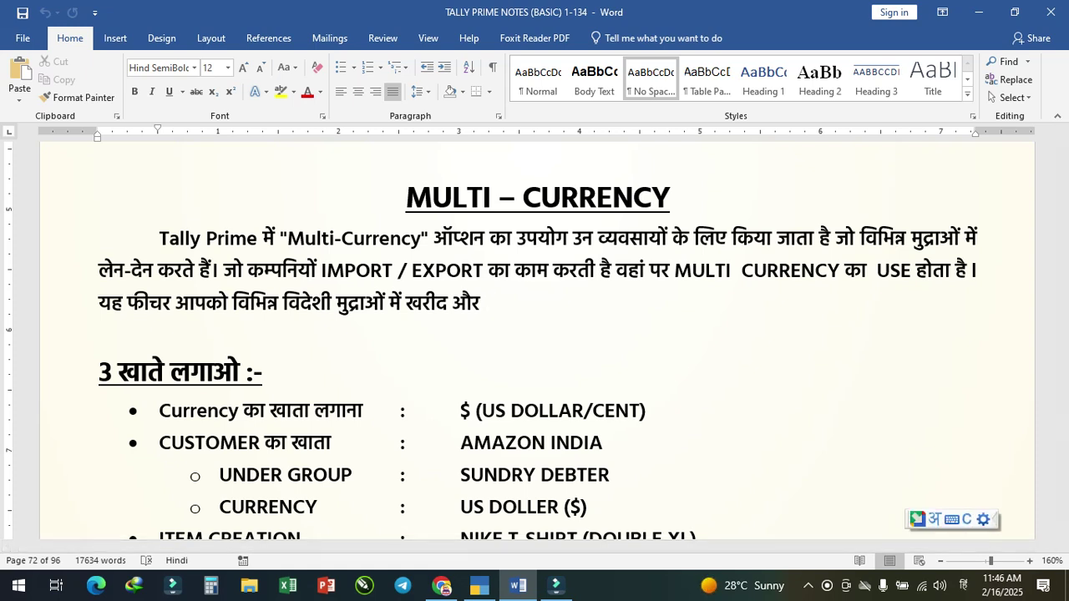
{"action": "type", "text": "बेचने    काम आयेगी"}
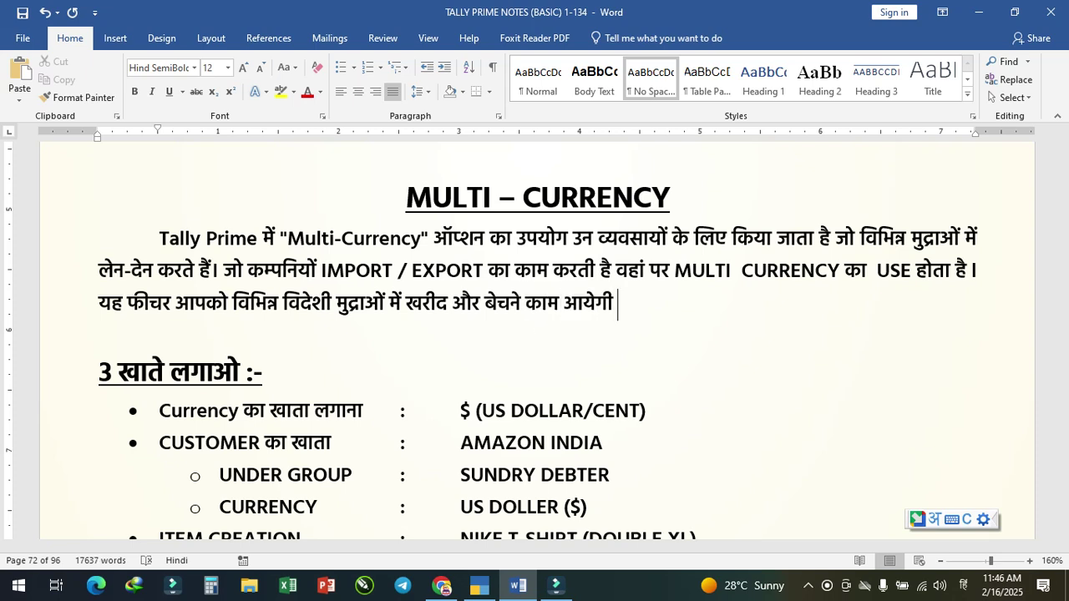
{"action": "type", "text": " ल"}
{"action": "key", "text": "BackSpace"}
{"action": "key", "text": "super+space"}
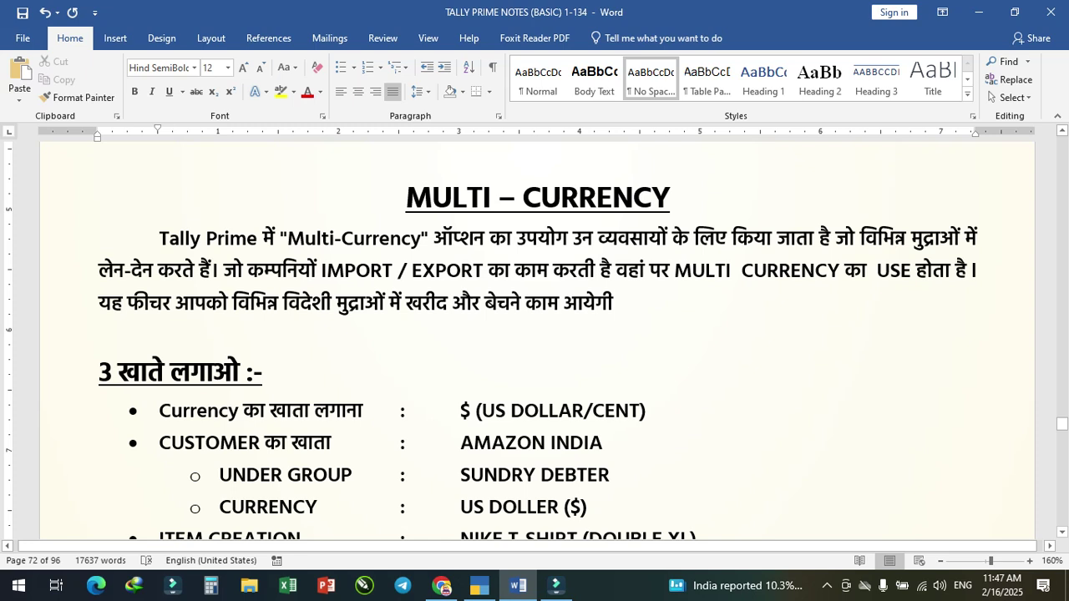
Step: Examine the list of accounts to create, covering the currency, customer, item and opening stock entries
{"action": "scroll", "coordinate": [537, 334], "scroll_direction": "down", "scroll_amount": 1}
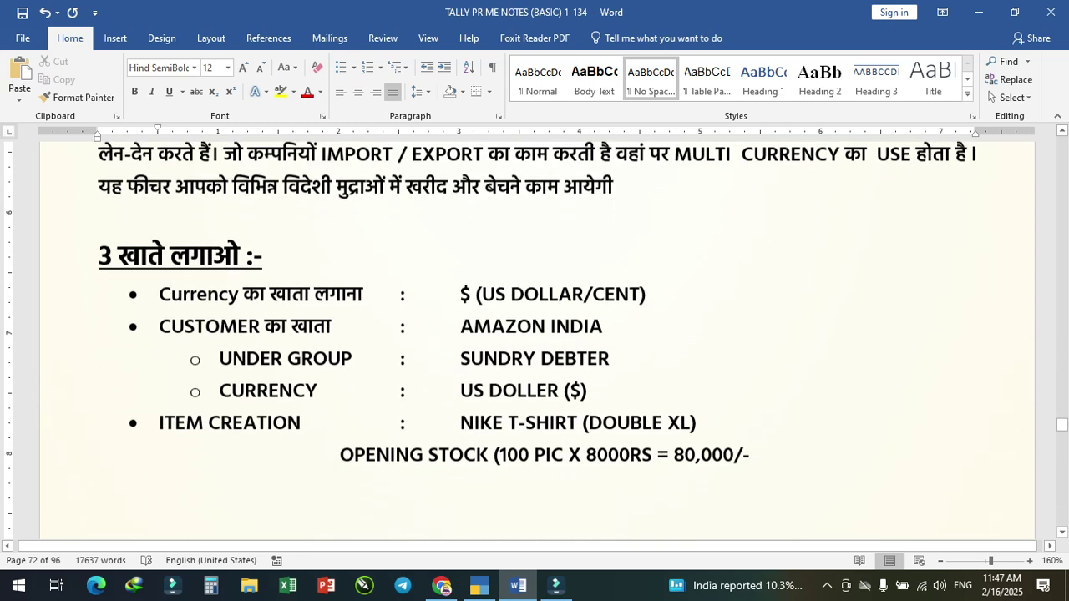
{"action": "left_click_drag", "start_coordinate": [159, 293], "coordinate": [658, 293]}
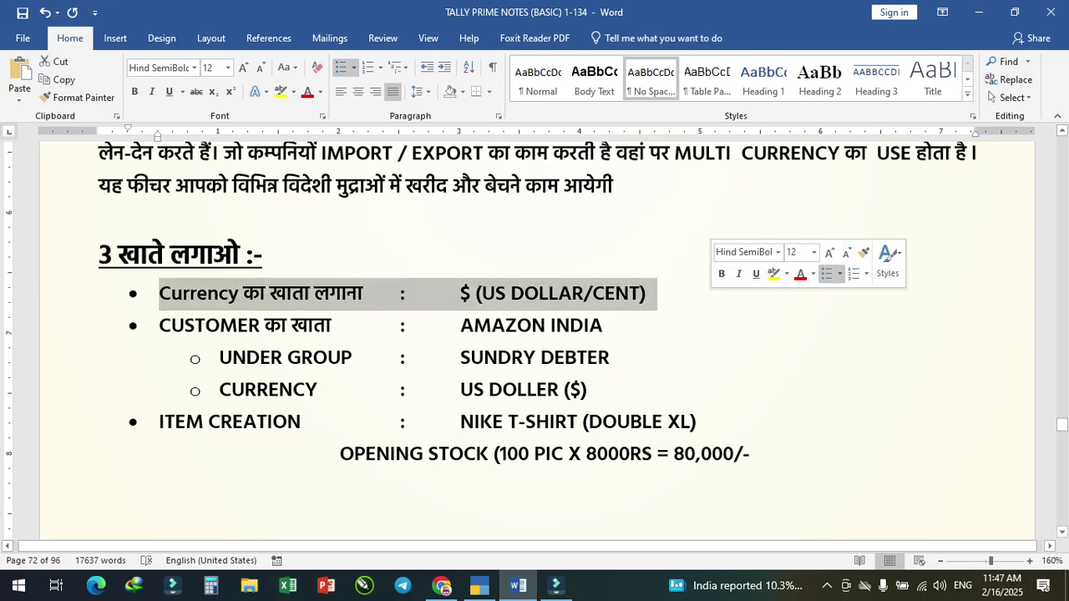
{"action": "left_click_drag", "start_coordinate": [159, 326], "coordinate": [619, 326]}
{"action": "left_click_drag", "start_coordinate": [461, 357], "coordinate": [599, 358]}
{"action": "left_click_drag", "start_coordinate": [462, 389], "coordinate": [598, 389]}
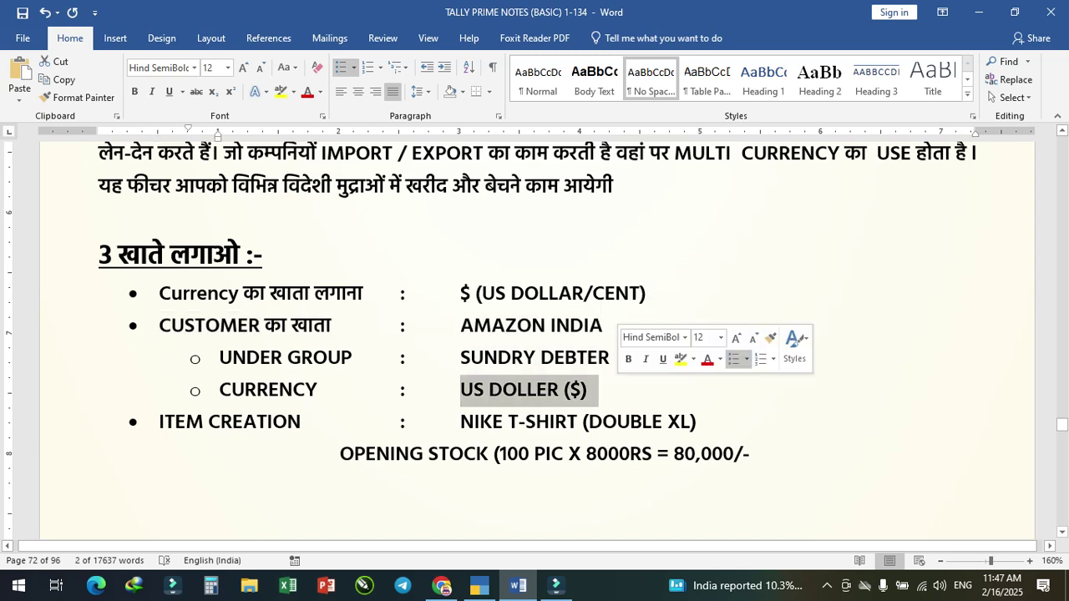
{"action": "left_click_drag", "start_coordinate": [160, 422], "coordinate": [691, 422]}
{"action": "left_click", "coordinate": [493, 421]}
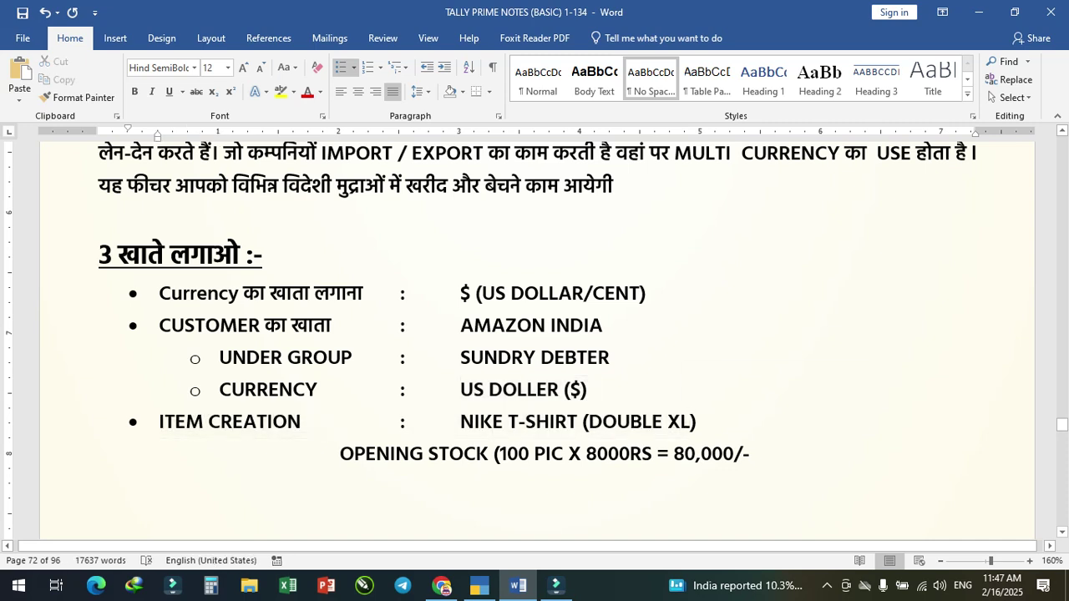
{"action": "left_click_drag", "start_coordinate": [339, 454], "coordinate": [657, 454]}
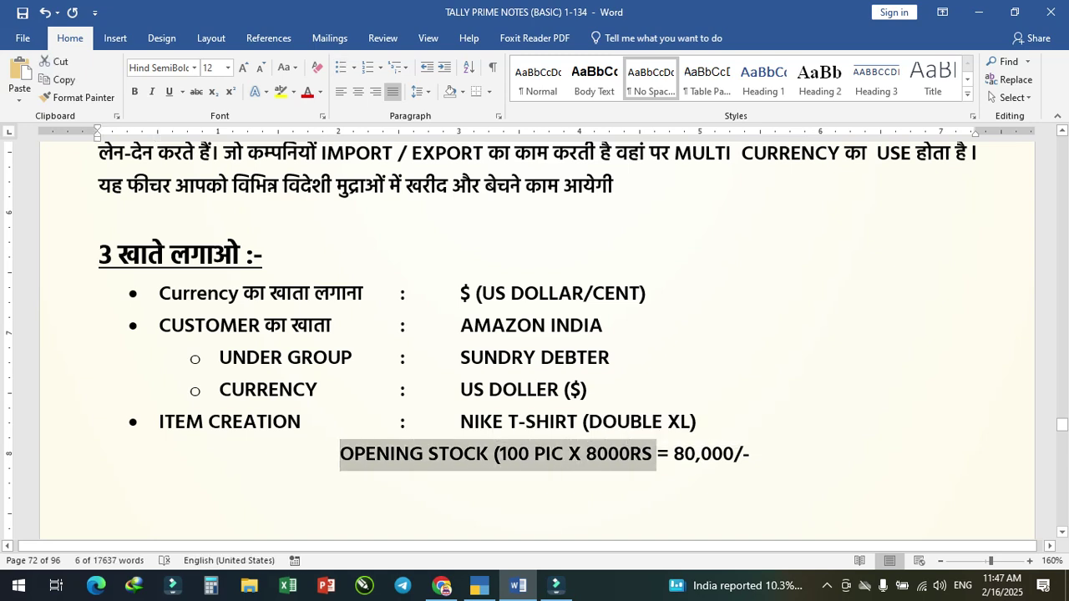
{"action": "left_click", "coordinate": [581, 454]}
{"action": "left_click_drag", "start_coordinate": [580, 453], "coordinate": [656, 453]}
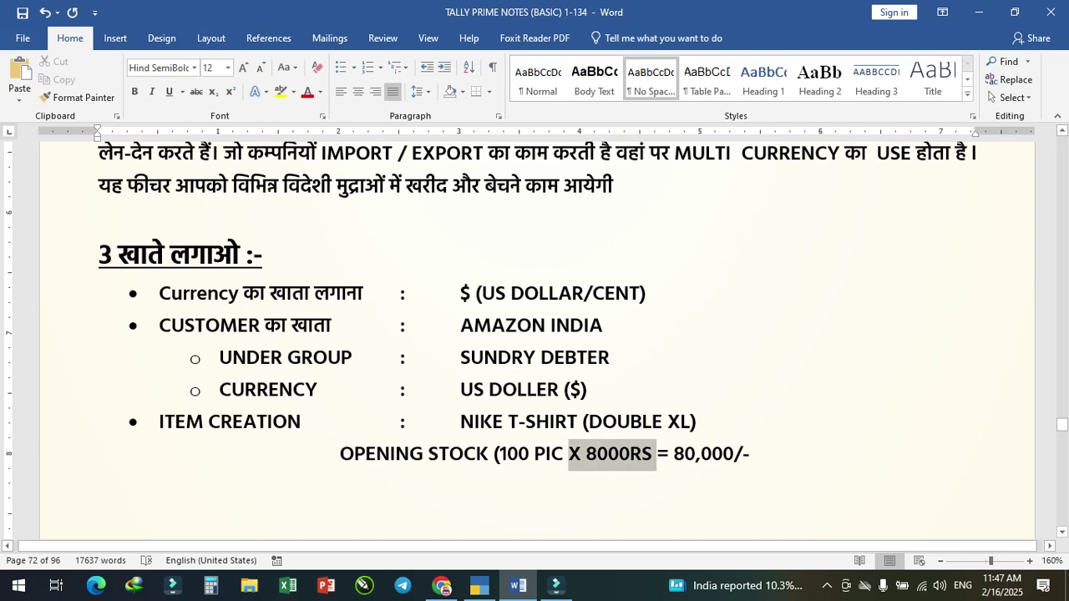
{"action": "left_click", "coordinate": [597, 453]}
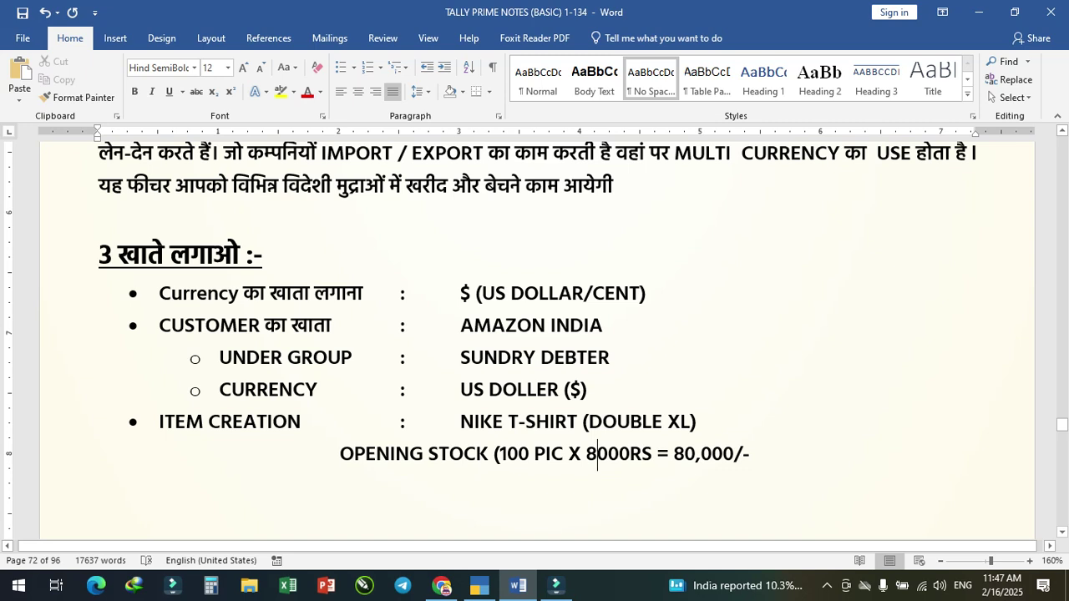
Step: Add the missing zero to the opening stock total so that it reads 80,0000/-
{"action": "left_click", "coordinate": [734, 454]}
{"action": "type", "text": "0"}
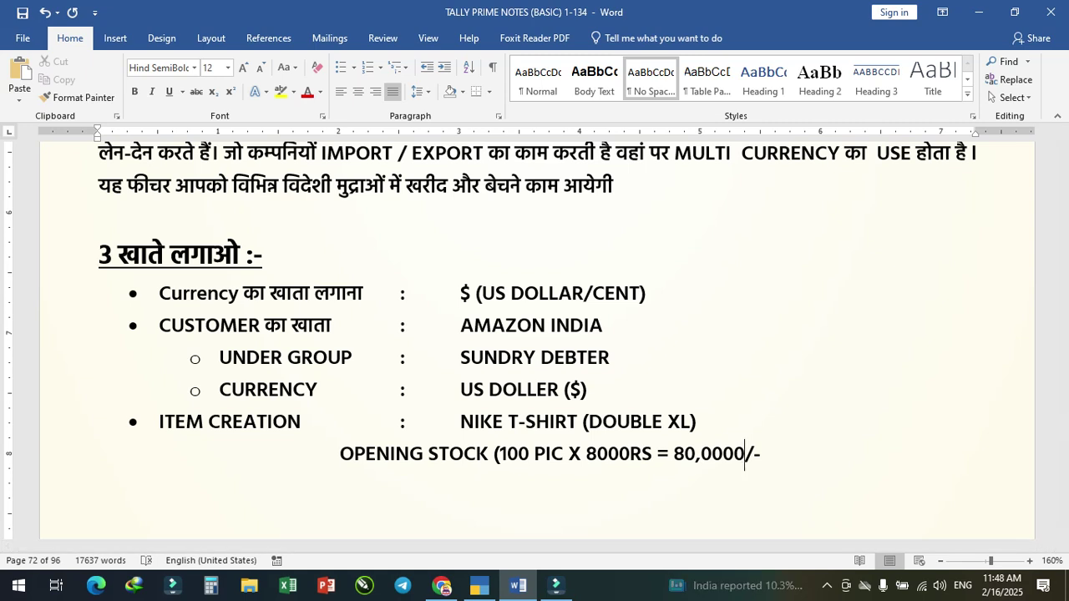
{"action": "key", "text": "Left"}
{"action": "key", "text": "Left"}
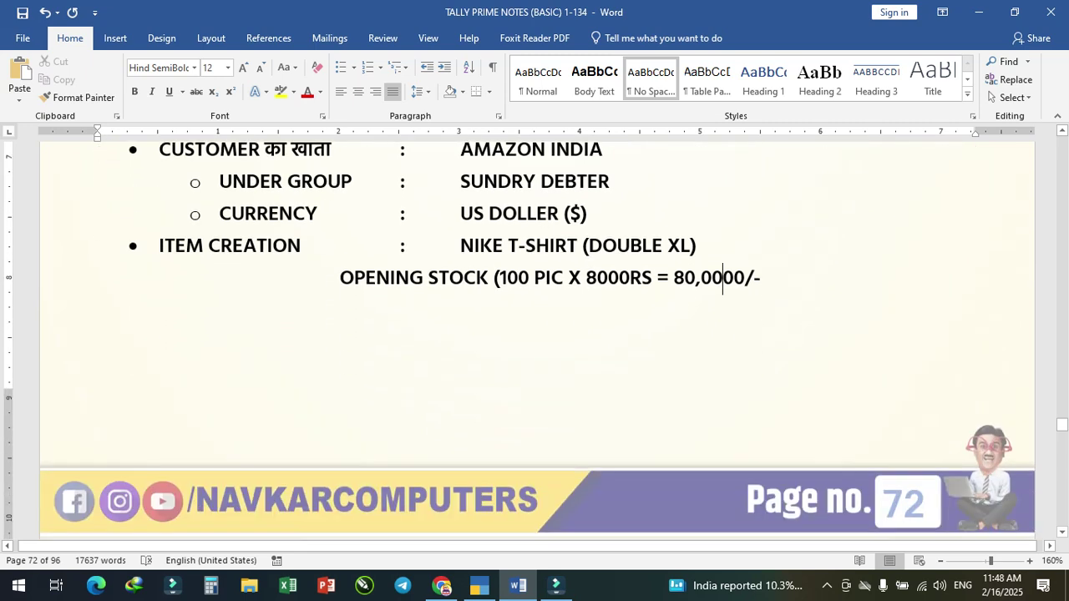
Step: Switch to TallyPrime and open a blank currency creation form, choosing to create a new currency
{"action": "key", "text": "alt+Tab"}
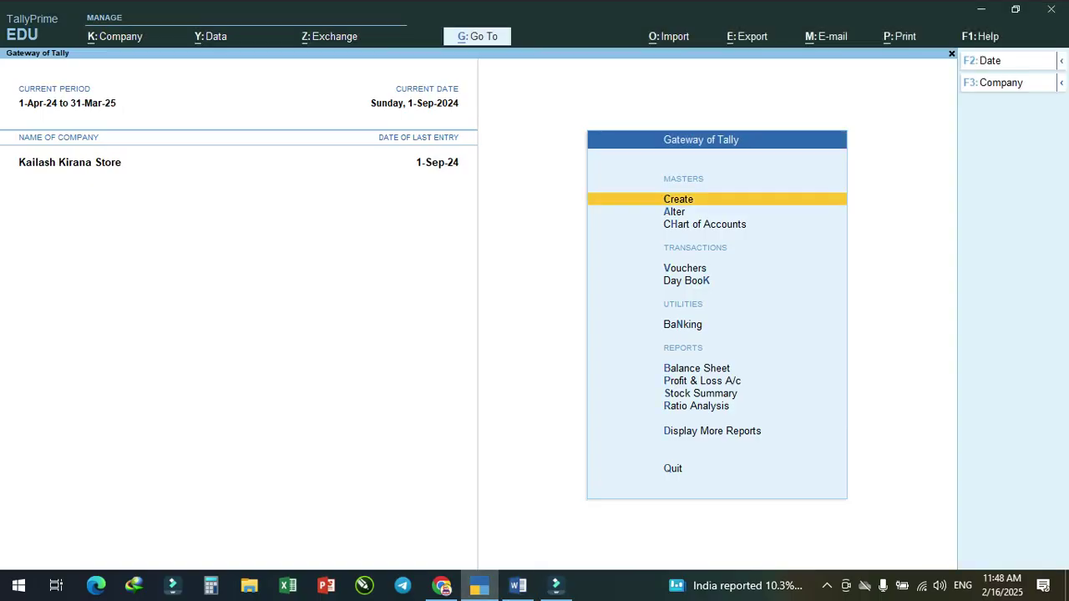
{"action": "key", "text": "Return"}
{"action": "key", "text": "Down"}
{"action": "key", "text": "Down"}
{"action": "key", "text": "Down"}
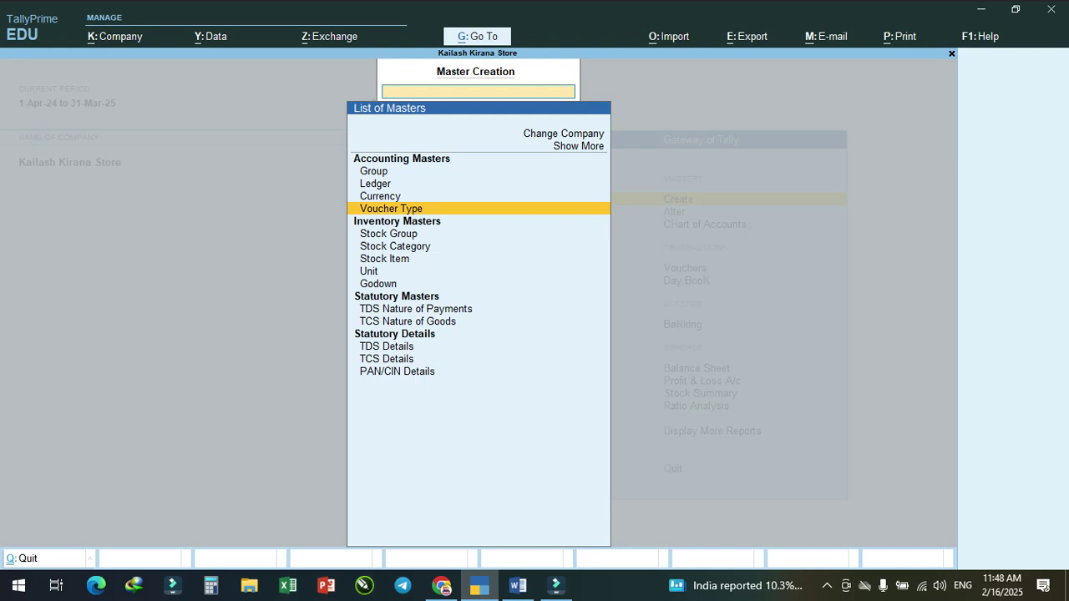
{"action": "key", "text": "Up"}
{"action": "key", "text": "Return"}
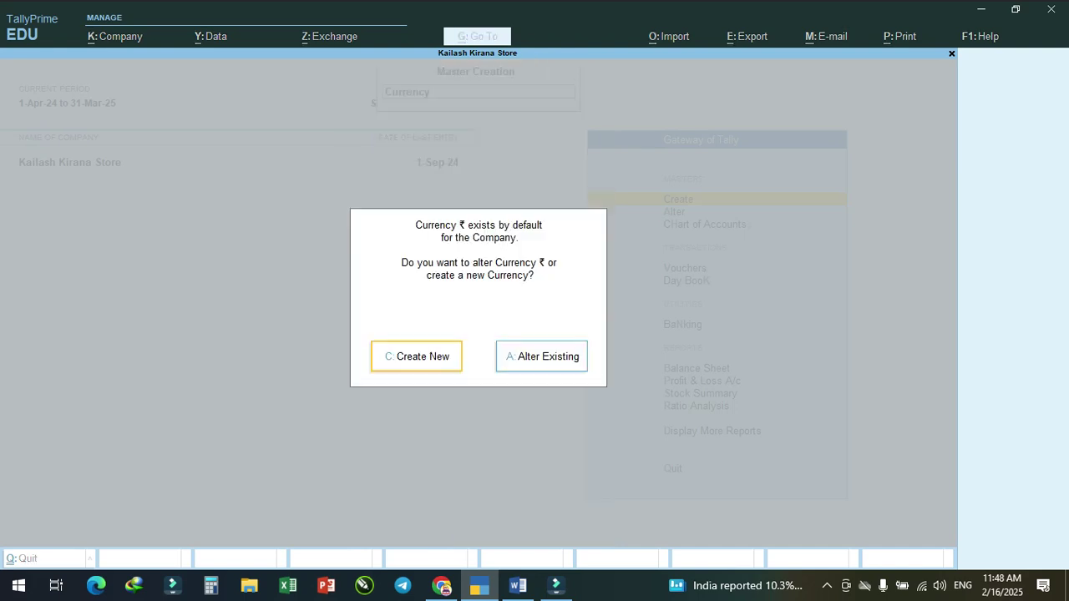
{"action": "key", "text": "c"}
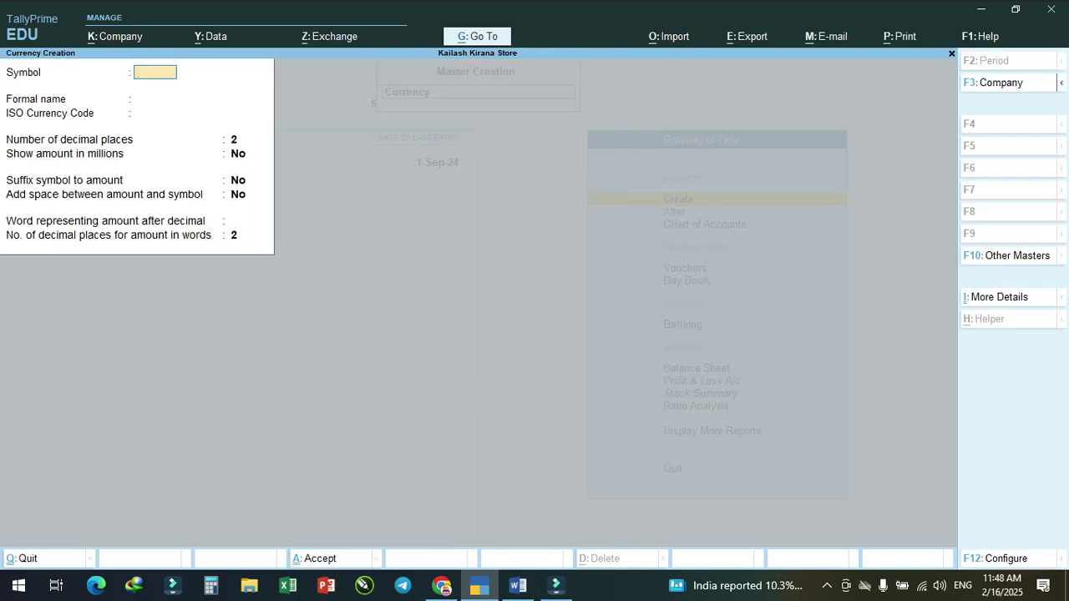
Step: Set the new currency's symbol to $ and its formal name to US DOLLAR, leaving the ISO currency code blank
{"action": "type", "text": "$"}
{"action": "key", "text": "Return"}
{"action": "type", "text": "US DOLLAR"}
{"action": "key", "text": "Return"}
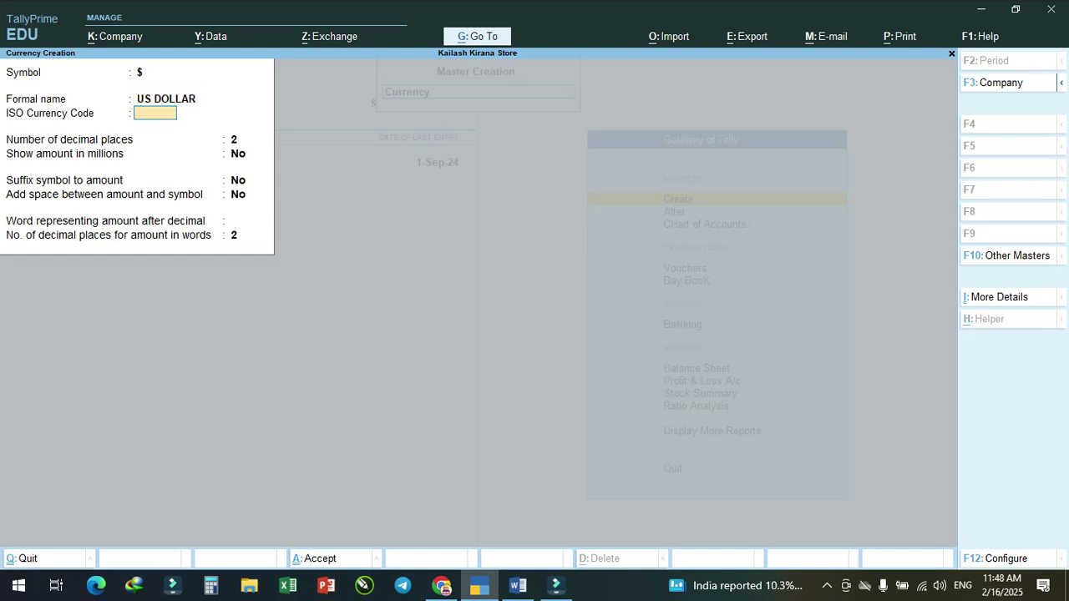
{"action": "key", "text": "Return"}
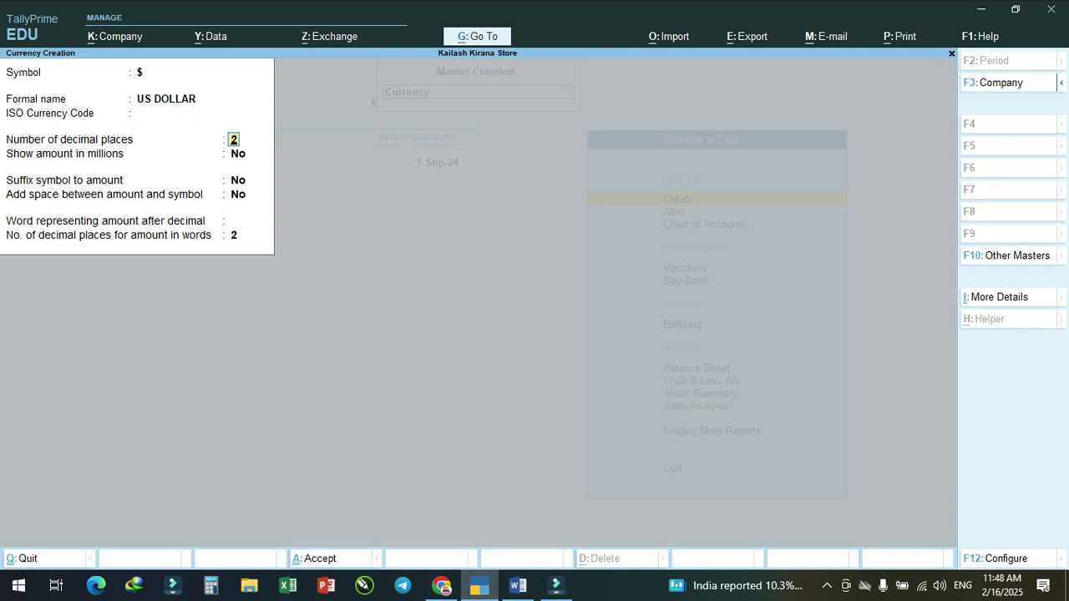
Step: Keep the default decimal and symbol options, enter CENT as the word for amounts after the decimal, and save the currency
{"action": "key", "text": "Return"}
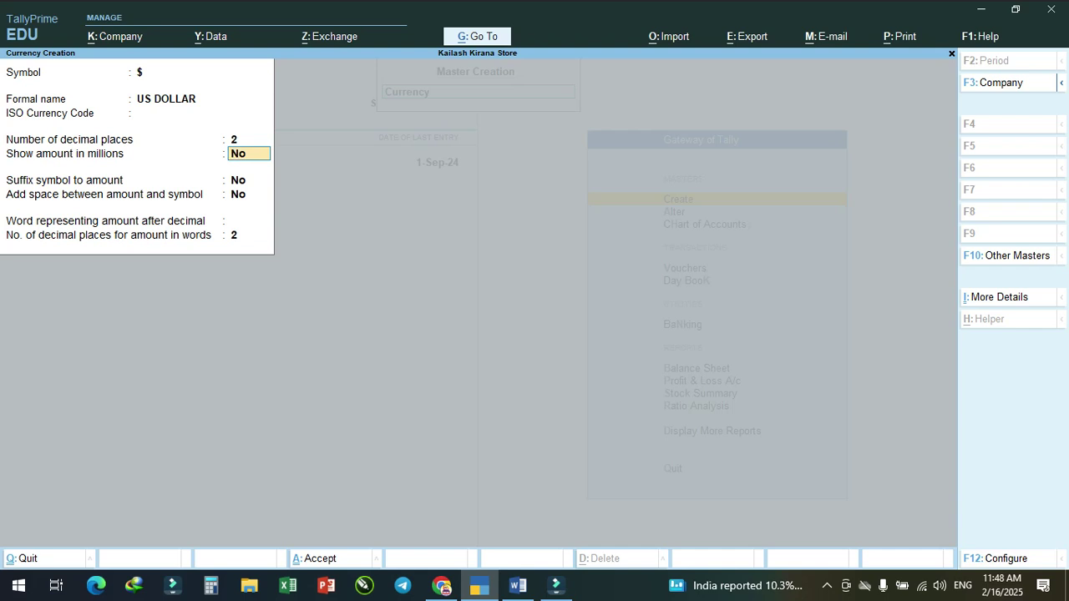
{"action": "key", "text": "Return"}
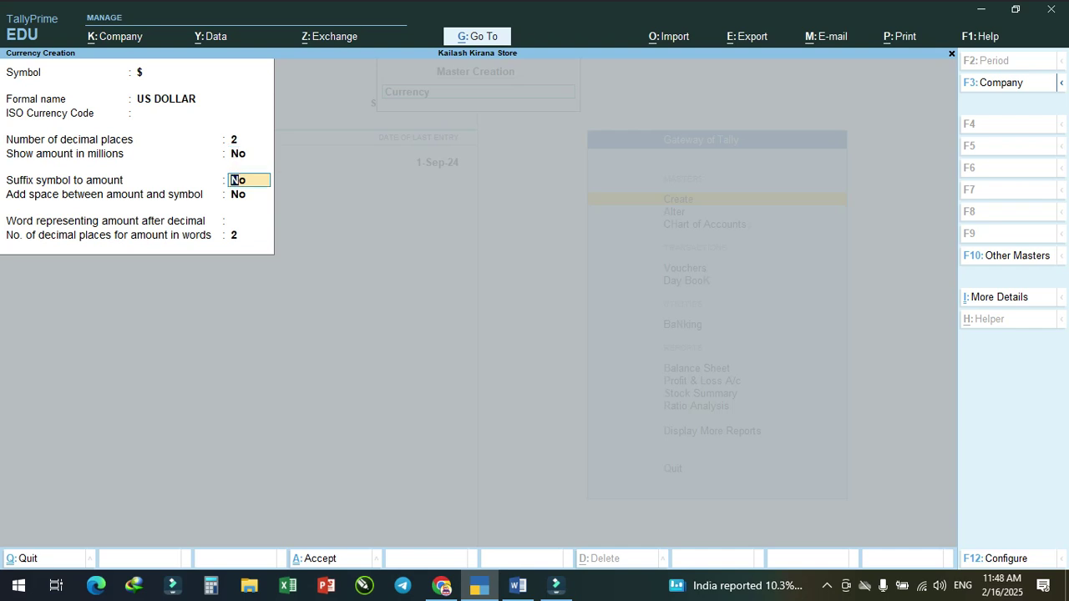
{"action": "key", "text": "Return"}
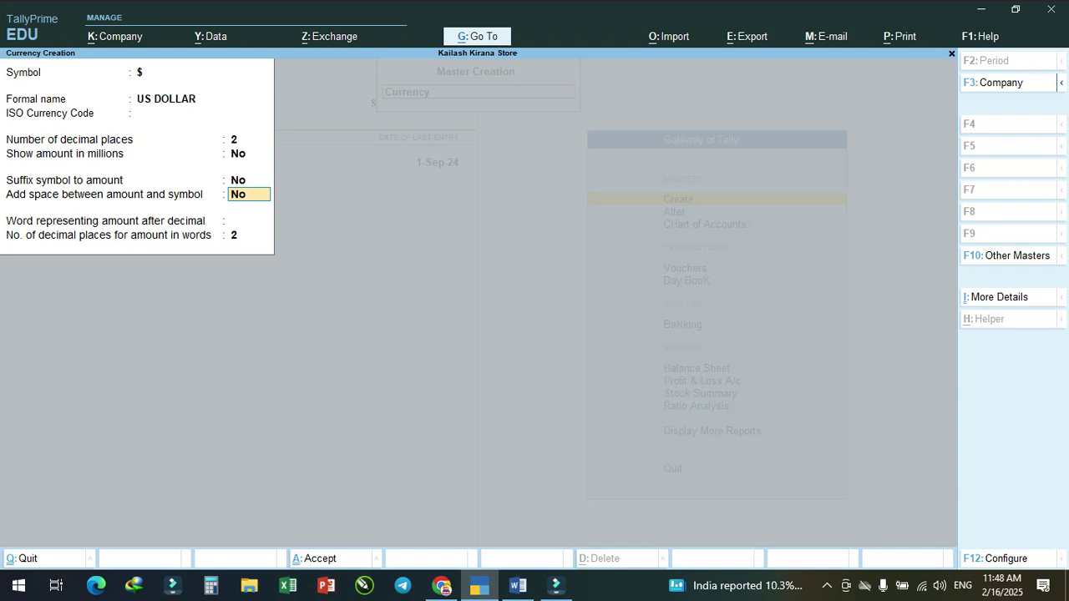
{"action": "key", "text": "Return"}
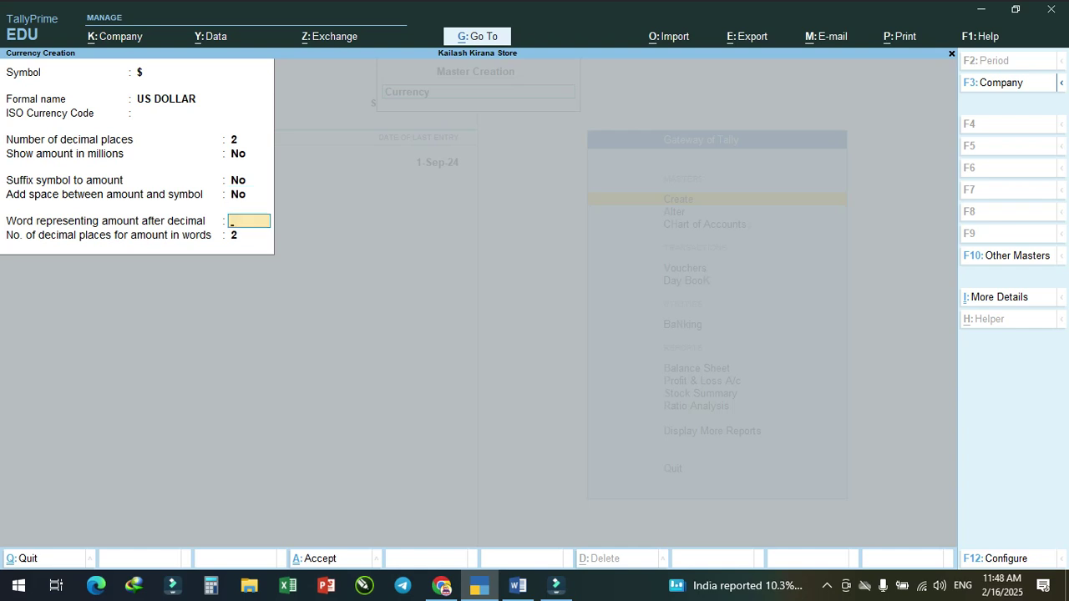
{"action": "type", "text": "CENT"}
{"action": "key", "text": "Return"}
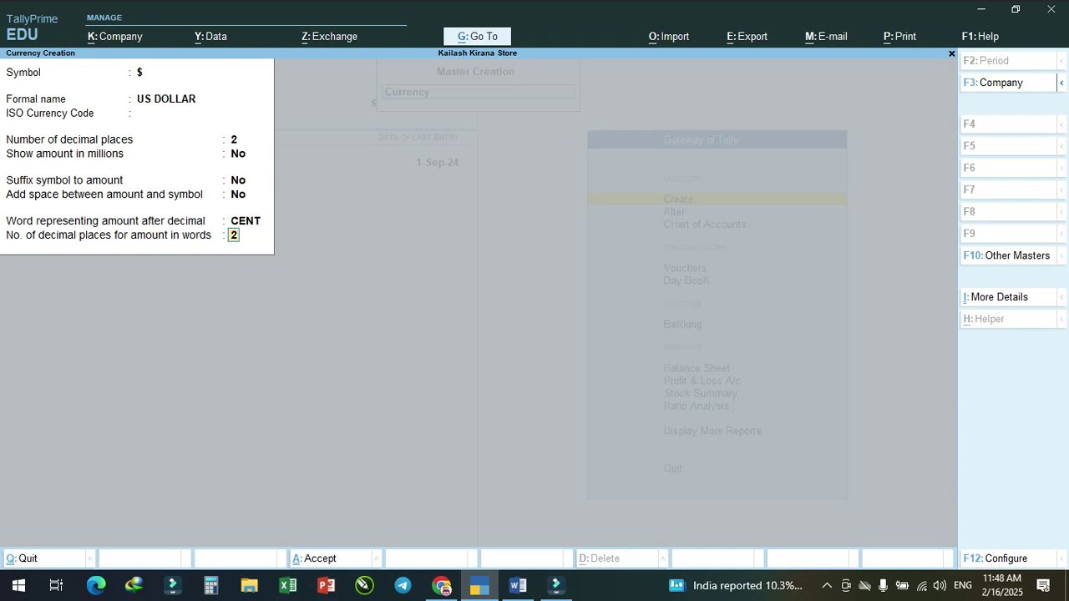
{"action": "key", "text": "Return"}
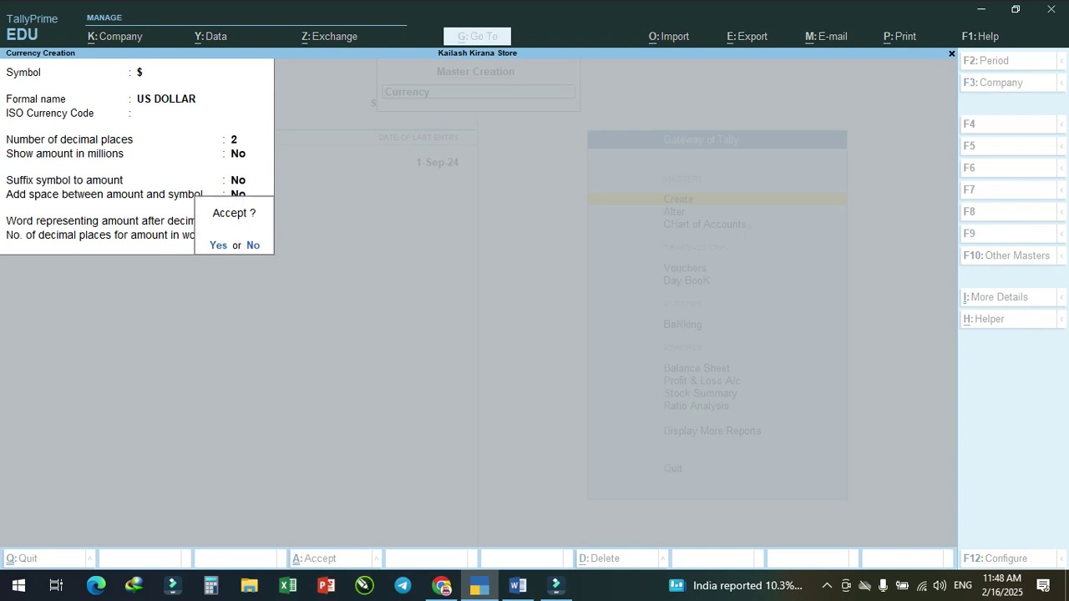
{"action": "key", "text": "Return"}
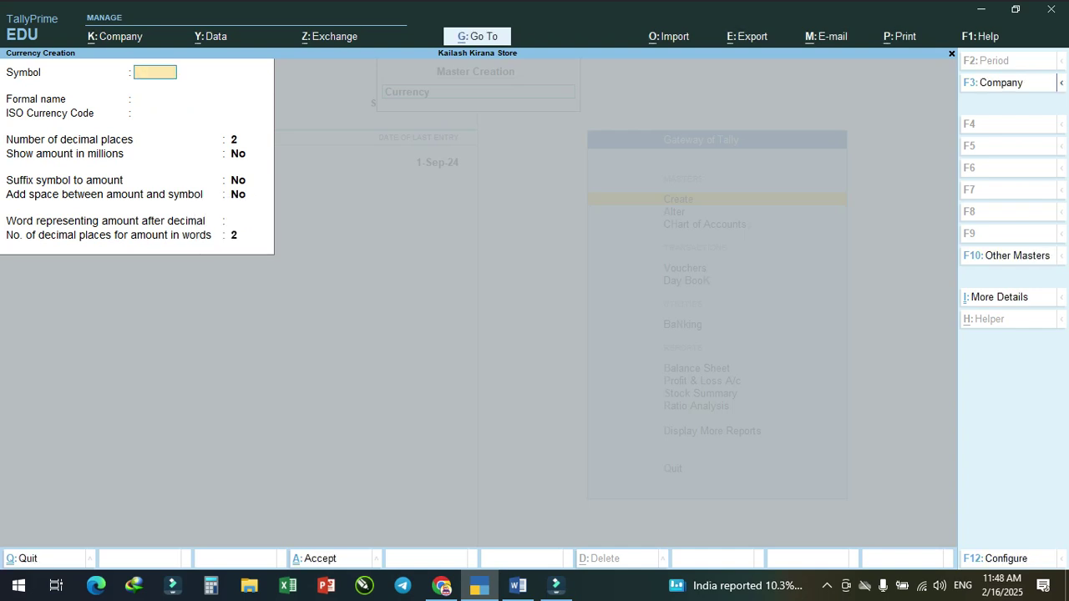
{"action": "key", "text": "Escape"}
{"action": "key", "text": "Return"}
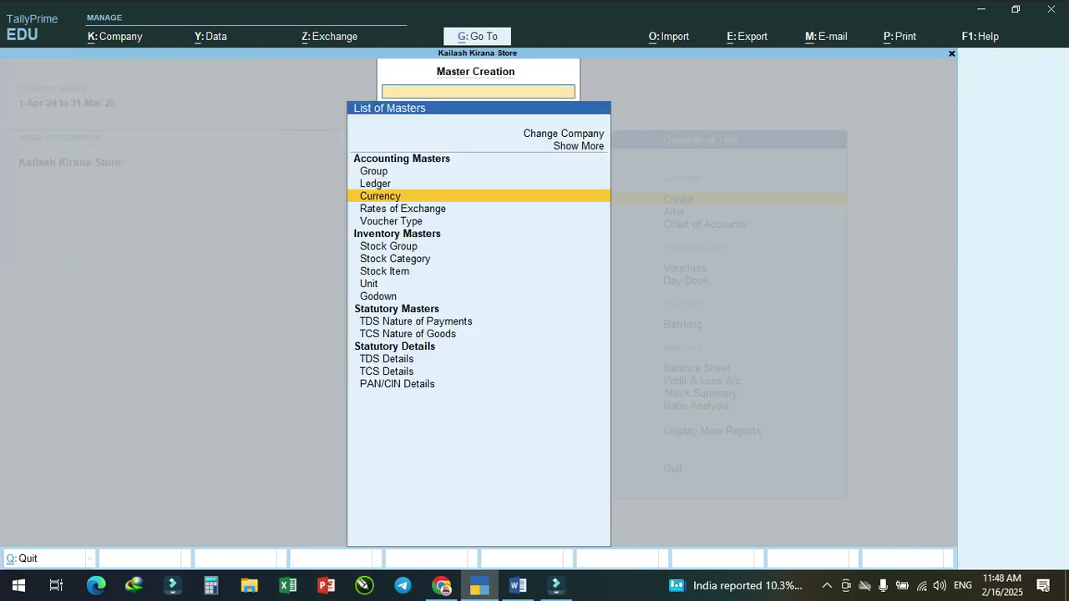
Step: Start a new ledger and name it AMAZON INDIA
{"action": "key", "text": "Up"}
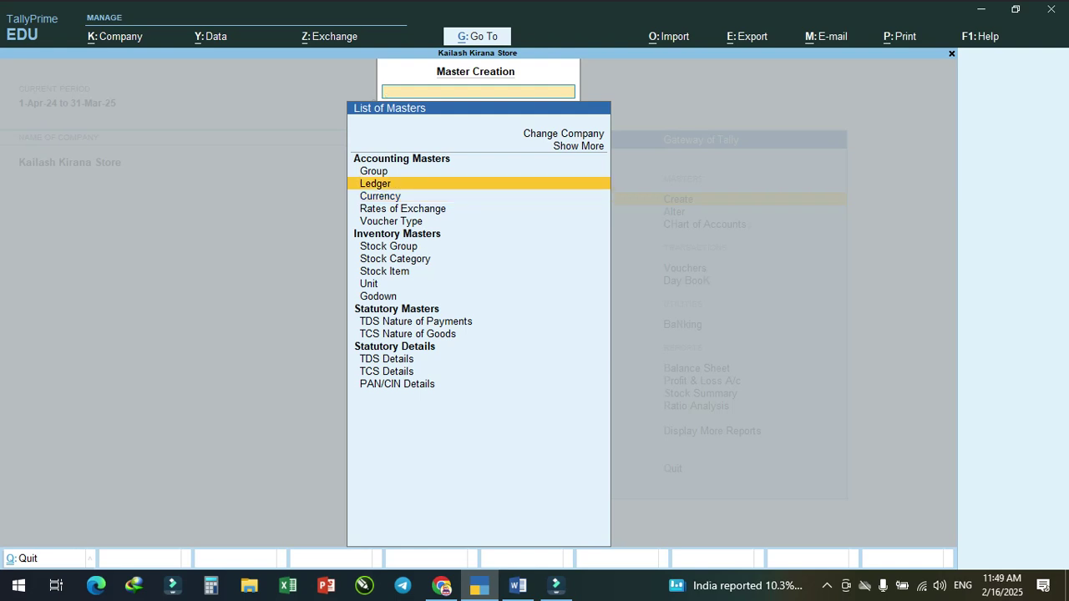
{"action": "key", "text": "Return"}
{"action": "type", "text": "AMAZON"}
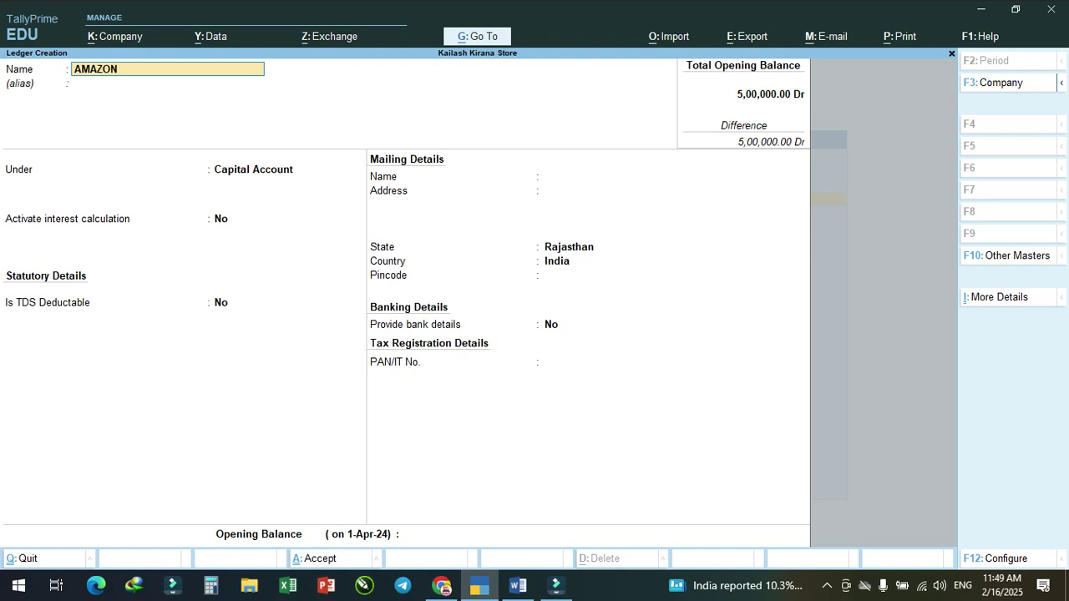
{"action": "type", "text": " INDIA"}
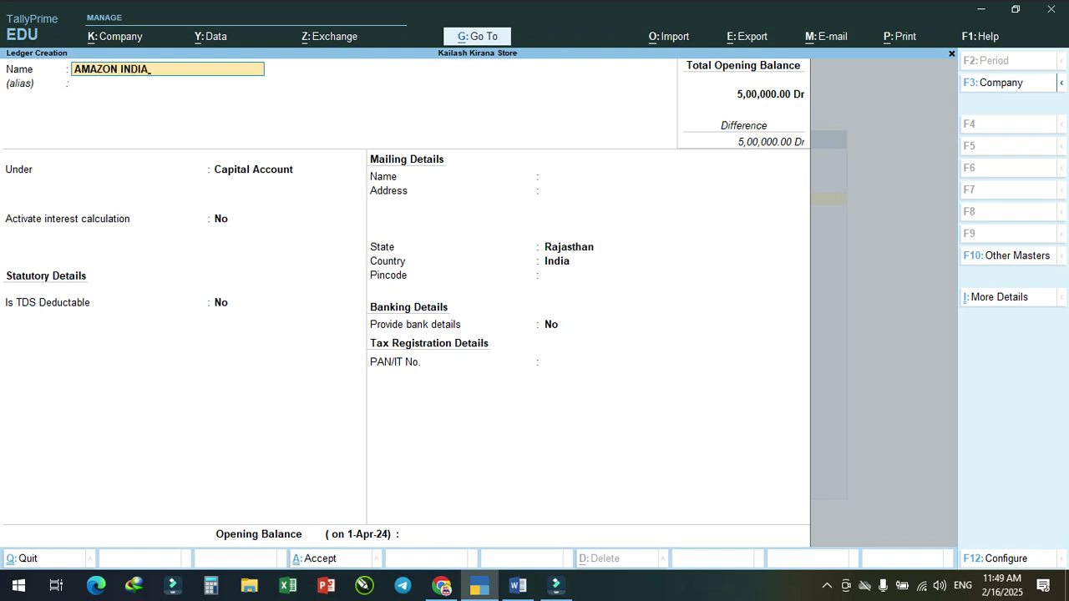
{"action": "key", "text": "Return"}
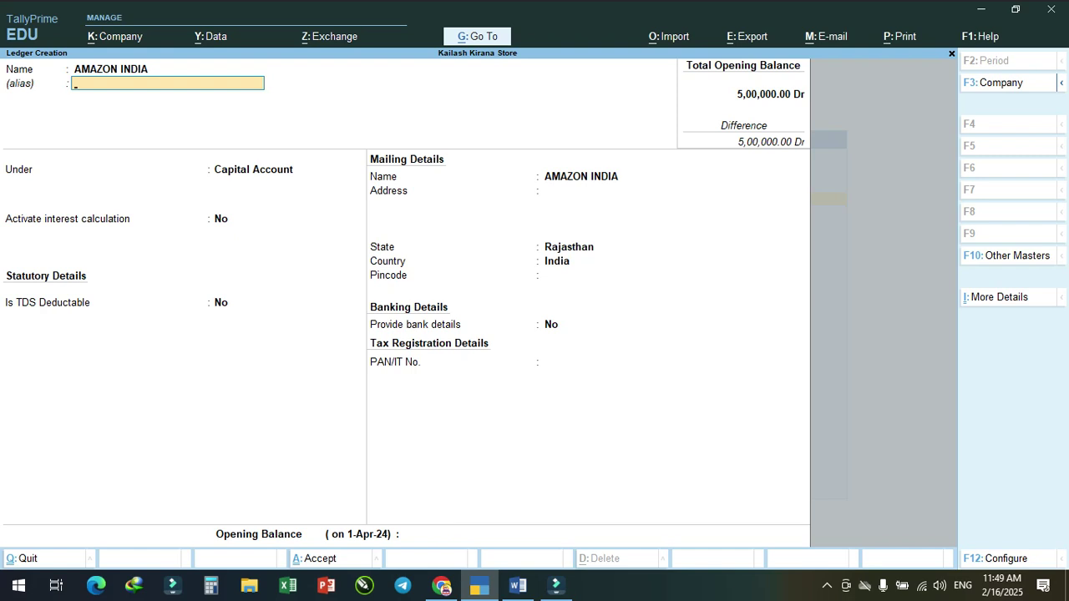
Step: Place the ledger under Sundry Debtors without an alias, keeping bill-by-bill balances on and the credit, interest, TDS and TCS defaults
{"action": "key", "text": "Return"}
{"action": "type", "text": "SUN"}
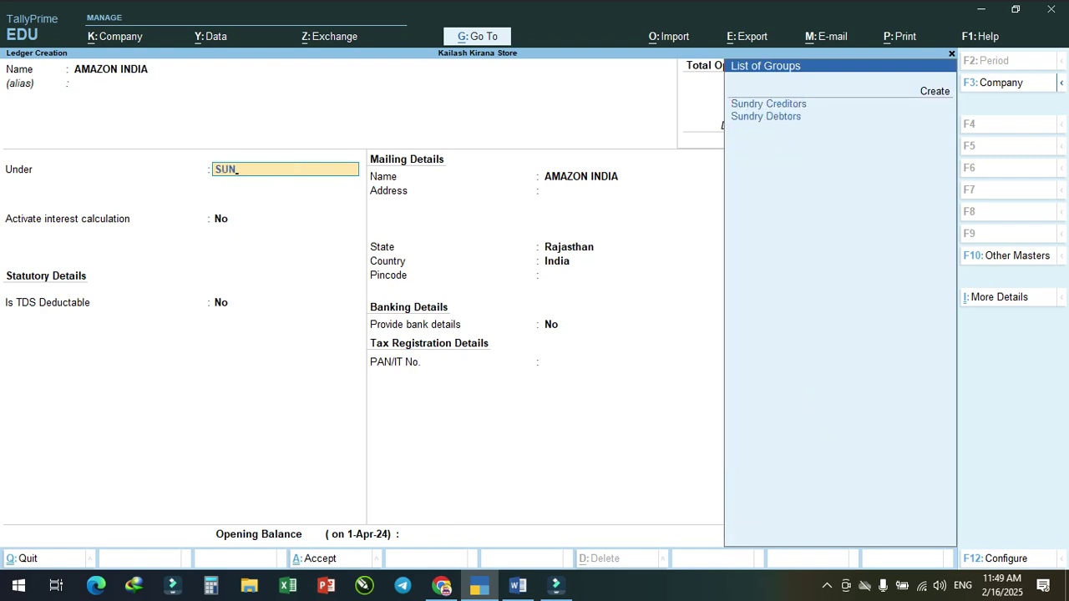
{"action": "key", "text": "Down"}
{"action": "key", "text": "Return"}
{"action": "key", "text": "Return"}
{"action": "key", "text": "Return"}
{"action": "key", "text": "Return"}
{"action": "key", "text": "Return"}
{"action": "key", "text": "Return"}
{"action": "key", "text": "Return"}
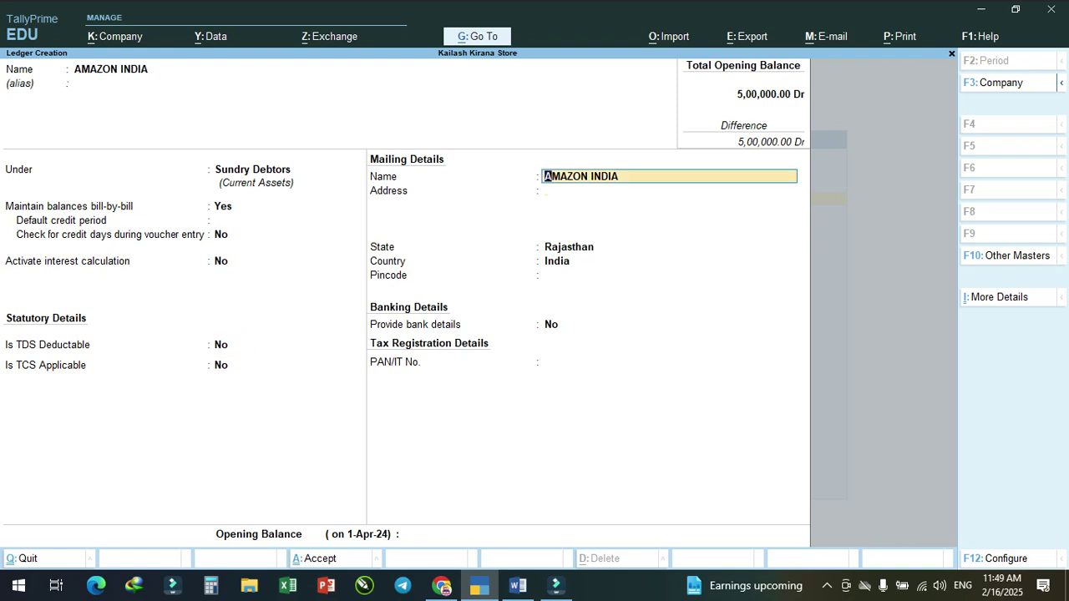
Step: Keep the mailing name, leave the address blank and set the ledger's country to United States of America
{"action": "key", "text": "Return"}
{"action": "key", "text": "Return"}
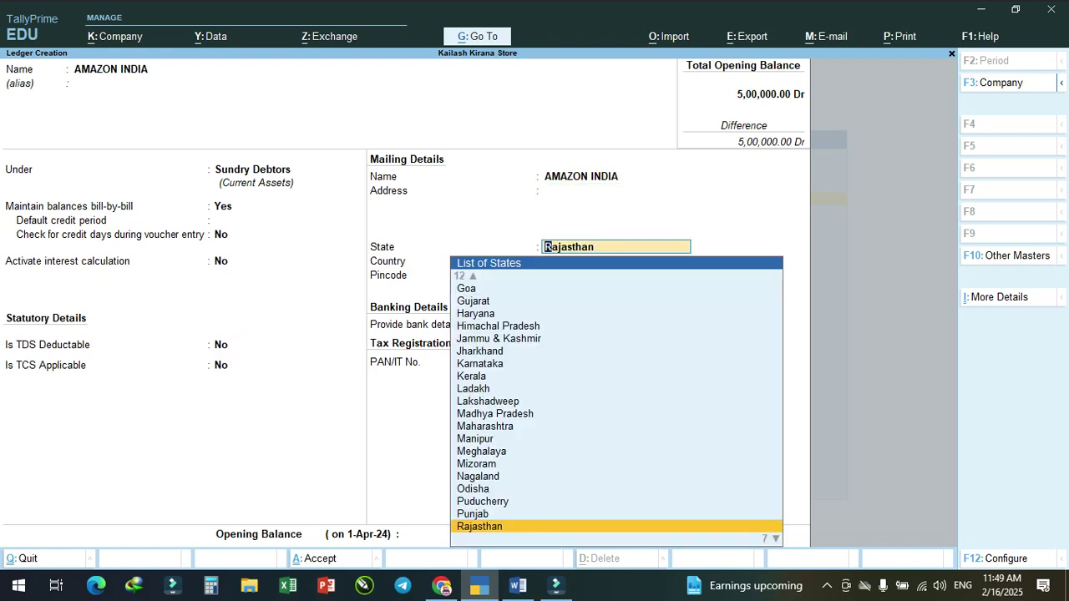
{"action": "key", "text": "Return"}
{"action": "key", "text": "BackSpace"}
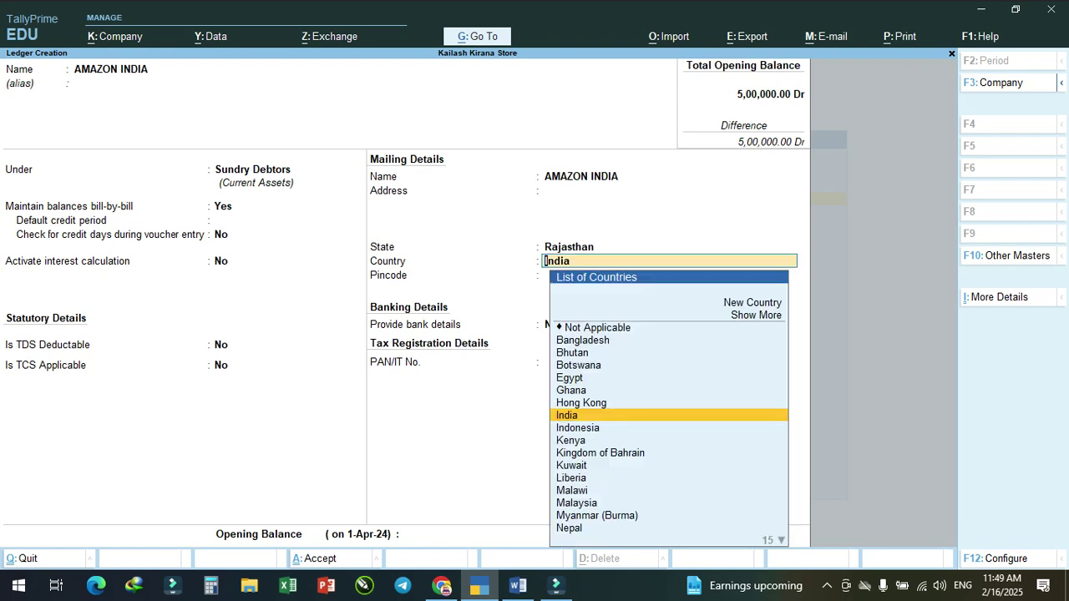
{"action": "type", "text": "U"}
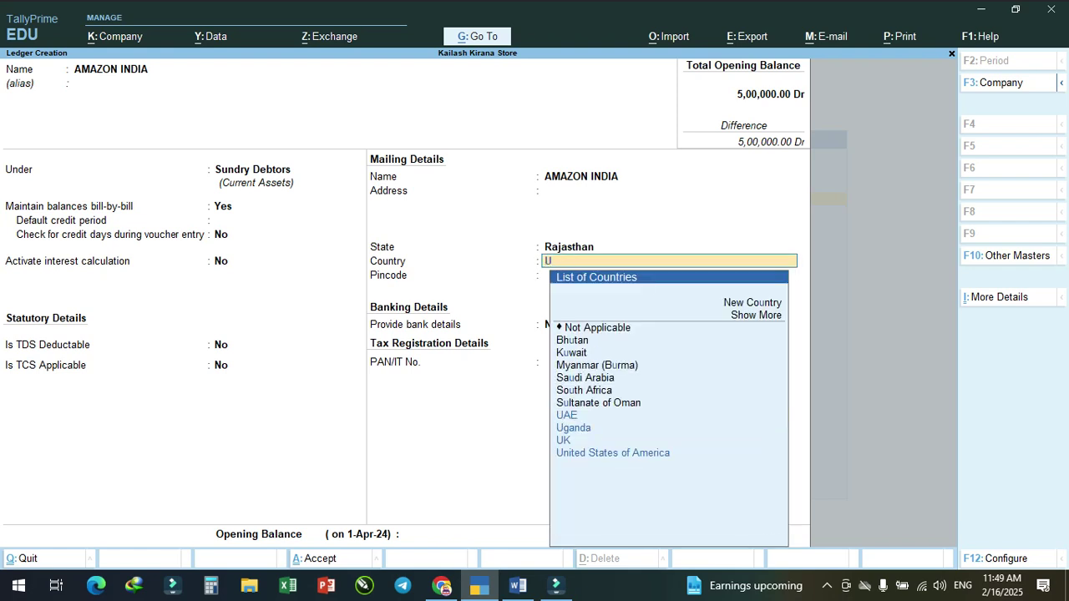
{"action": "type", "text": "N"}
{"action": "key", "text": "Return"}
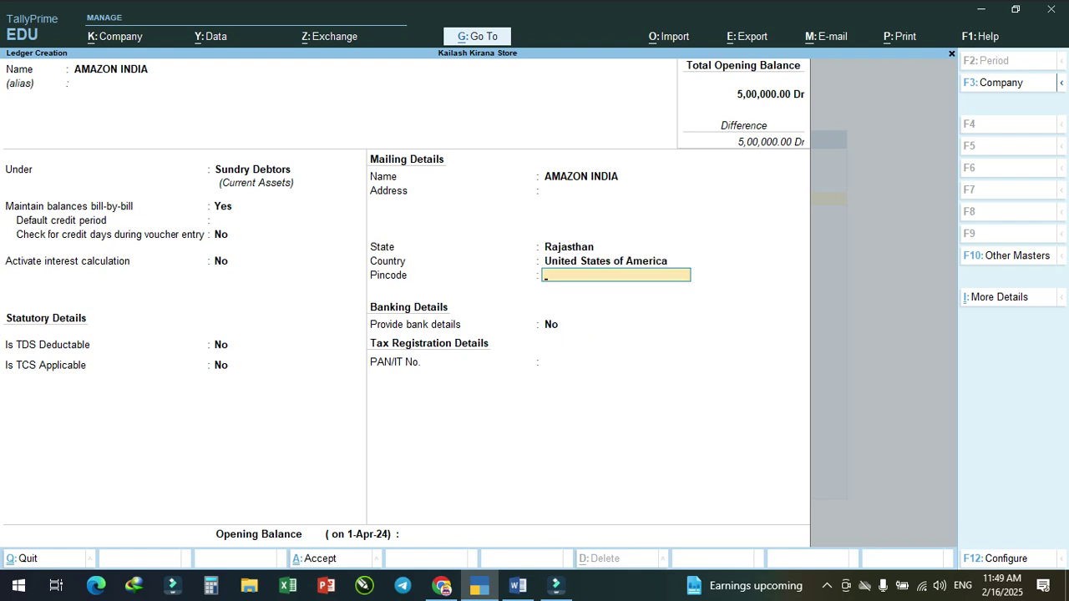
Step: Return to the ledger's state and set it to New York
{"action": "key", "text": "BackSpace"}
{"action": "key", "text": "BackSpace"}
{"action": "key", "text": "Up"}
{"action": "key", "text": "Up"}
{"action": "key", "text": "Up"}
{"action": "key", "text": "Up"}
{"action": "key", "text": "Up"}
{"action": "key", "text": "Up"}
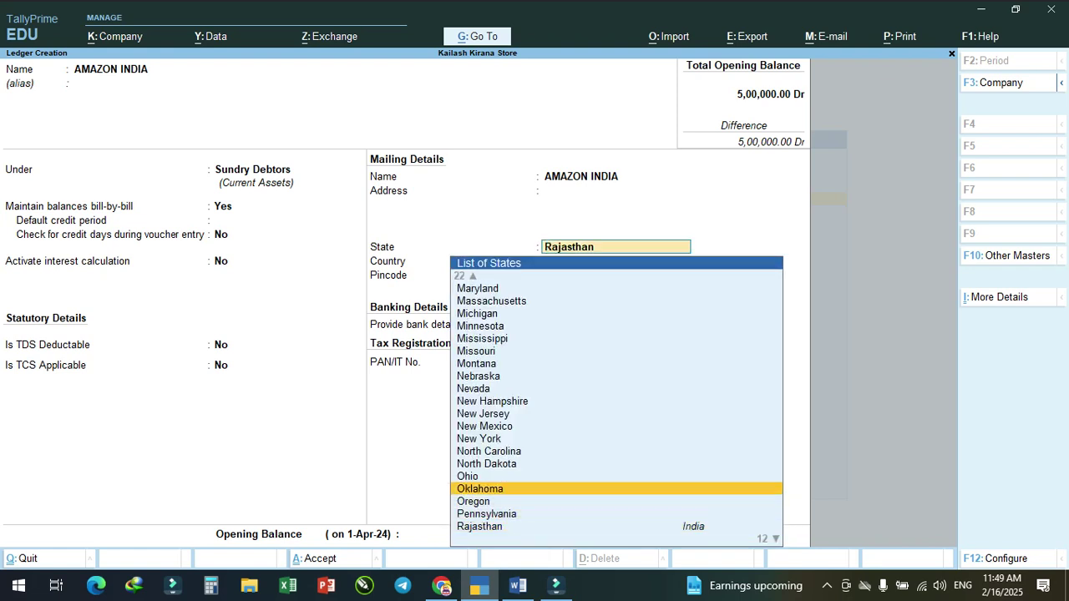
{"action": "key", "text": "Up"}
{"action": "key", "text": "Return"}
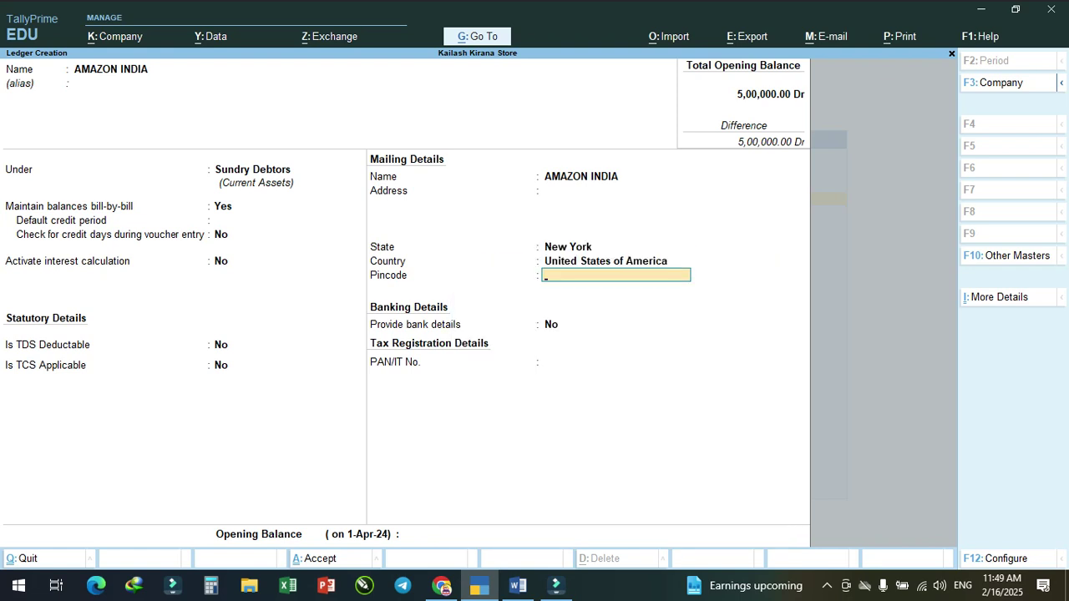
Step: Leave the pincode, bank, PAN and opening balance details at their defaults, save the AMAZON INDIA ledger and quit ledger creation
{"action": "key", "text": "Return"}
{"action": "key", "text": "Return"}
{"action": "key", "text": "Return"}
{"action": "key", "text": "Return"}
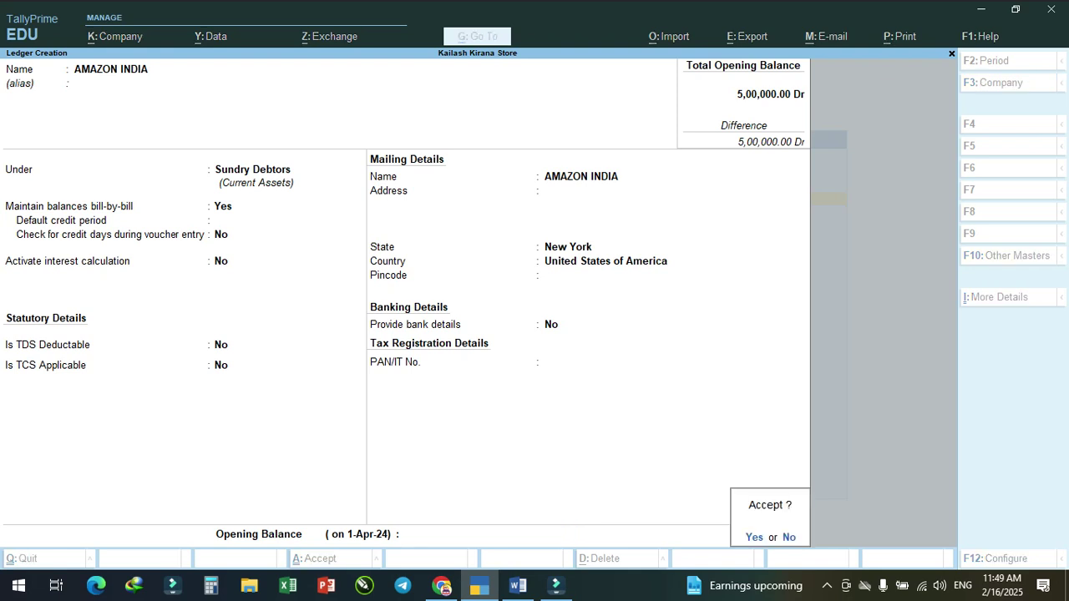
{"action": "key", "text": "Return"}
{"action": "key", "text": "Escape"}
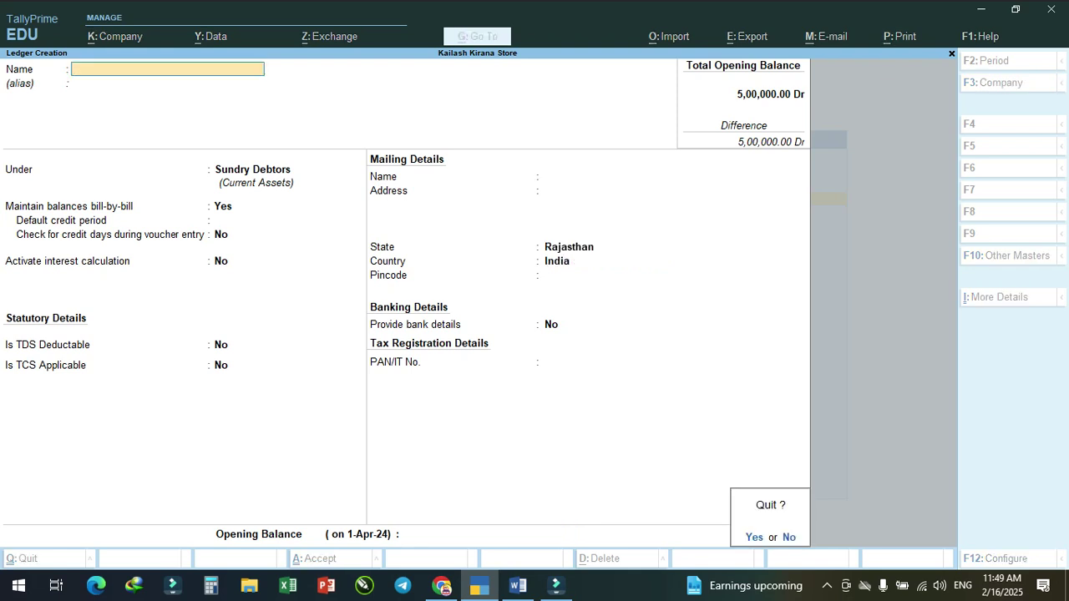
{"action": "key", "text": "Return"}
Step: Start a new stock item and name it NIKE T-SHIRT DOUBLE XL, leaving the alias blank
{"action": "key", "text": "Down"}
{"action": "key", "text": "Down"}
{"action": "key", "text": "Down"}
{"action": "key", "text": "Down"}
{"action": "key", "text": "Down"}
{"action": "key", "text": "Down"}
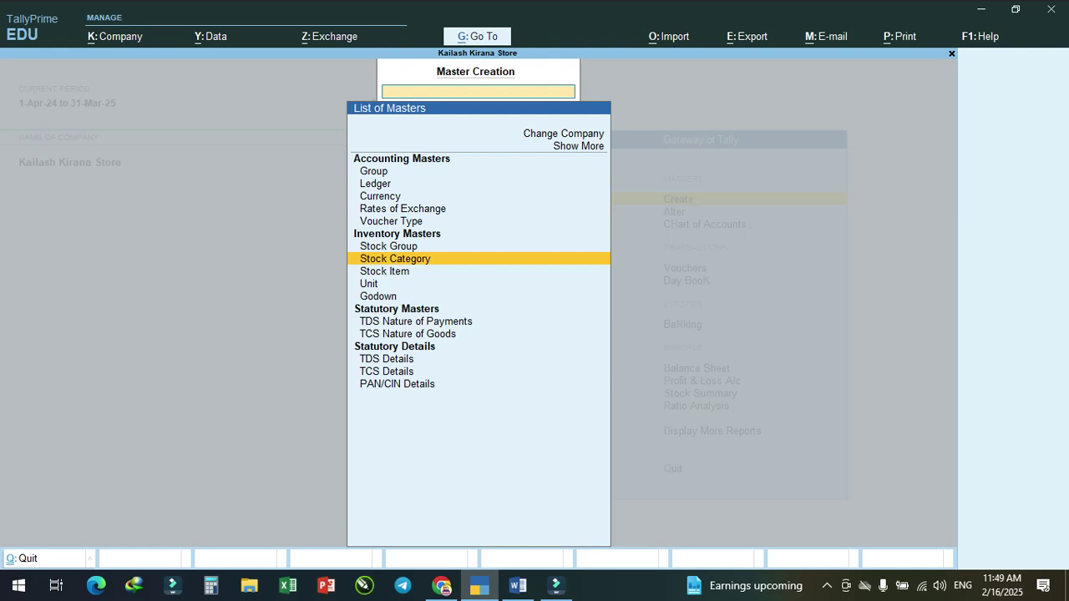
{"action": "key", "text": "Return"}
{"action": "type", "text": "NIKE T-SHIRT"}
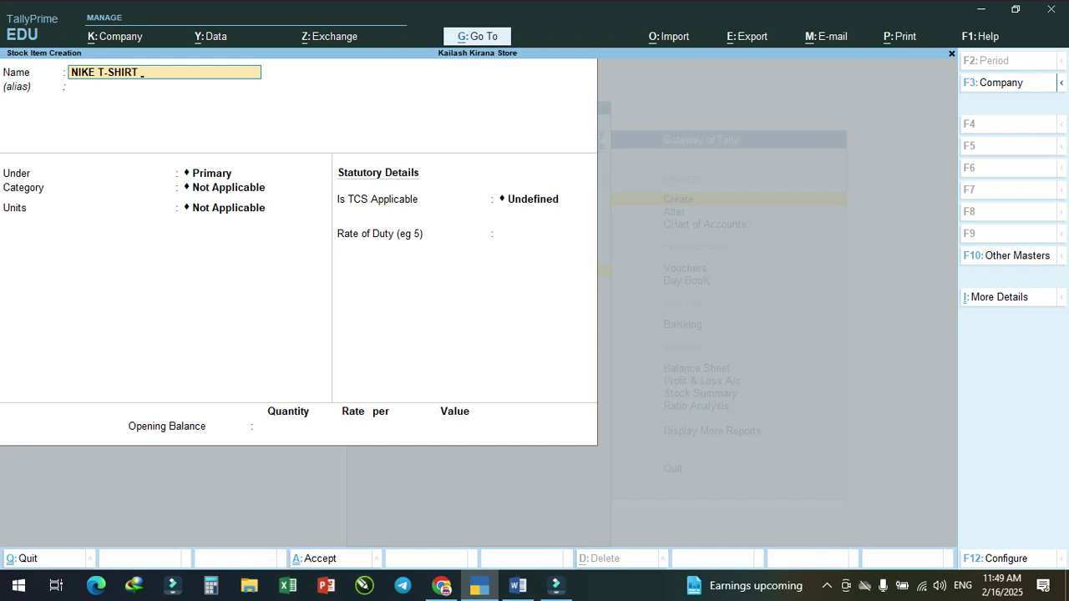
{"action": "type", "text": " DOUBLE XL"}
{"action": "key", "text": "Return"}
{"action": "key", "text": "Return"}
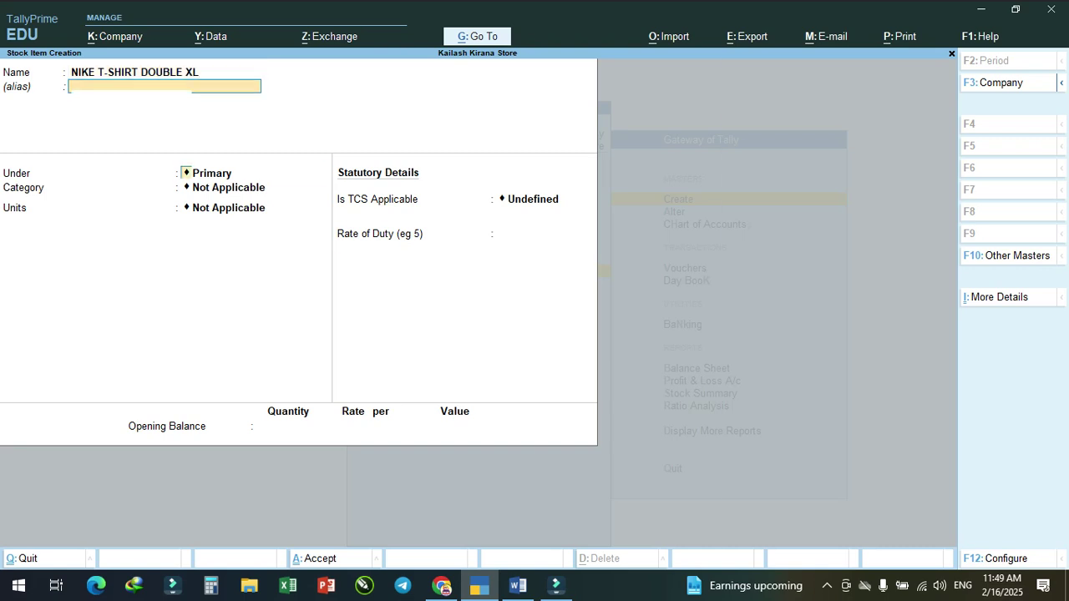
Step: Keep the stock item under Primary with no category and set its unit to PCS
{"action": "key", "text": "Return"}
{"action": "key", "text": "Down"}
{"action": "key", "text": "Up"}
{"action": "key", "text": "Return"}
{"action": "key", "text": "Down"}
{"action": "key", "text": "Down"}
{"action": "key", "text": "Down"}
{"action": "key", "text": "Down"}
{"action": "key", "text": "Down"}
{"action": "key", "text": "Down"}
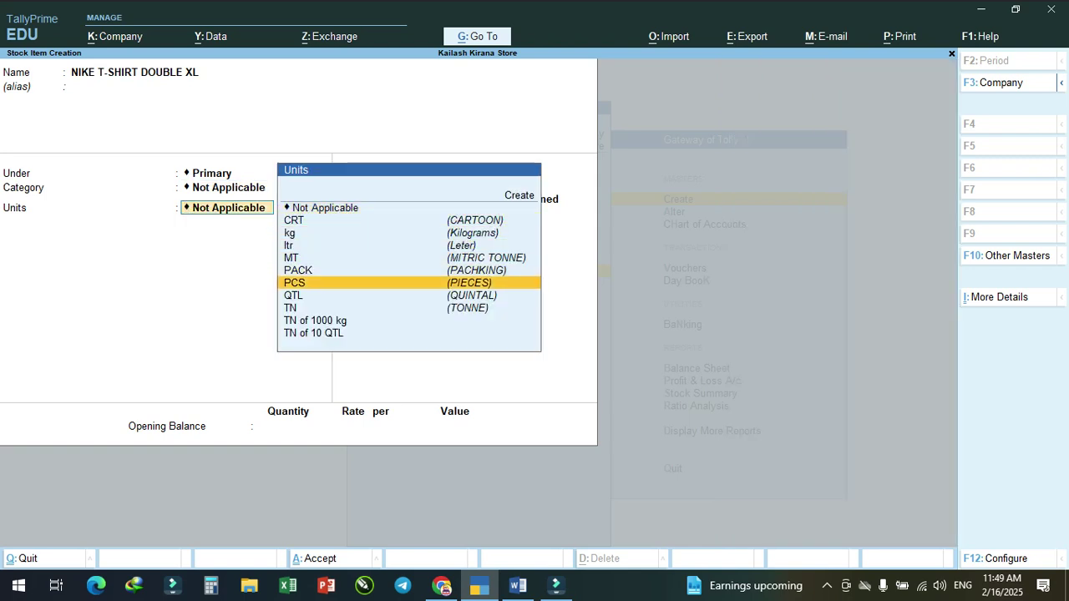
{"action": "key", "text": "Return"}
Step: Keep the alternate unit, TCS and duty defaults, and enter an opening quantity of 100 PCS for the stock item
{"action": "key", "text": "Return"}
{"action": "key", "text": "Return"}
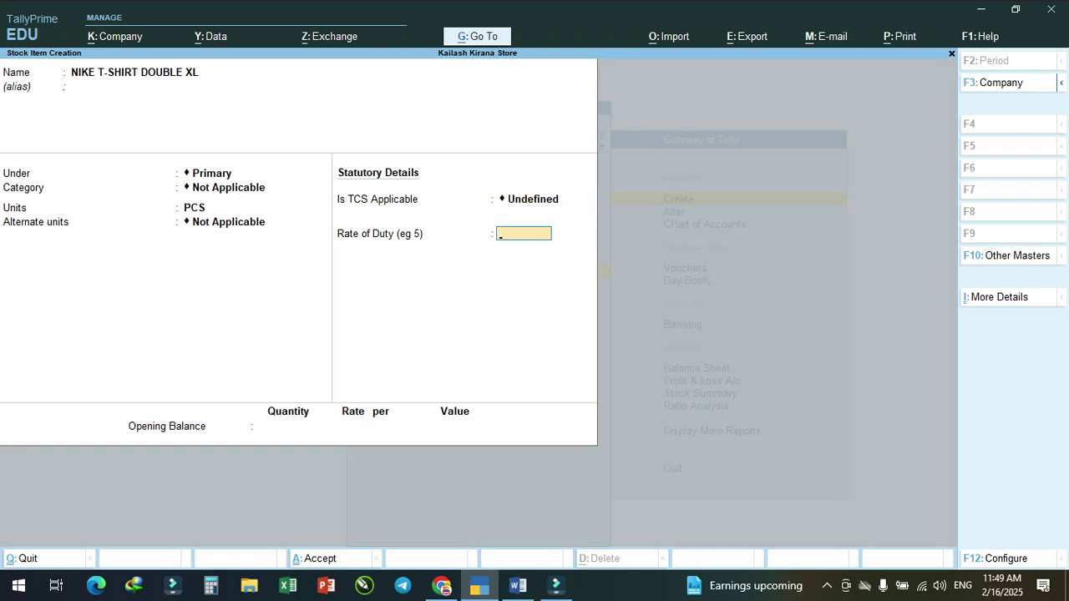
{"action": "key", "text": "Return"}
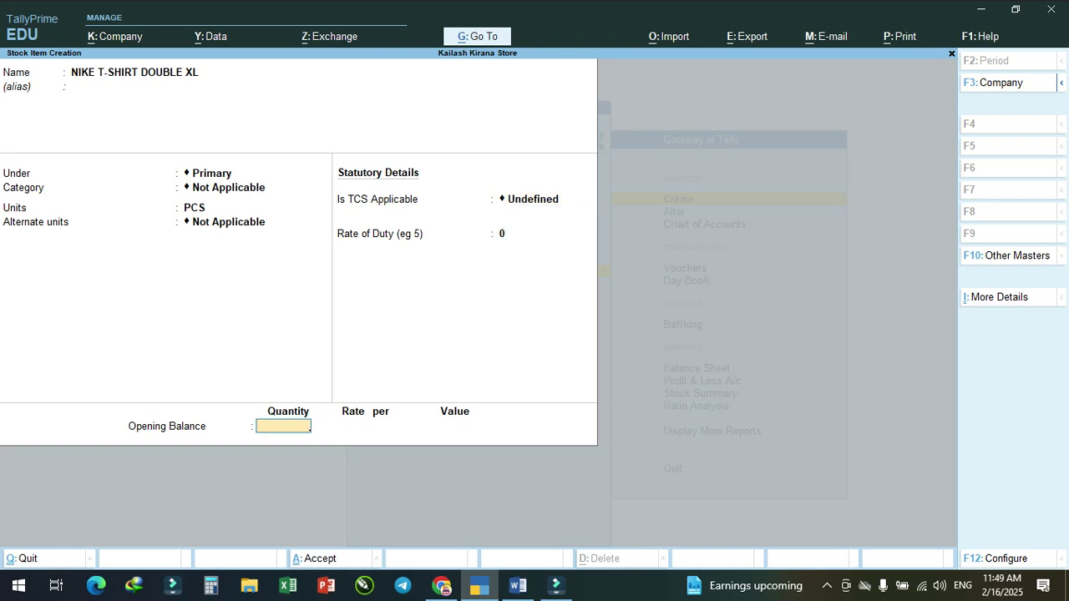
{"action": "type", "text": "100"}
{"action": "key", "text": "Return"}
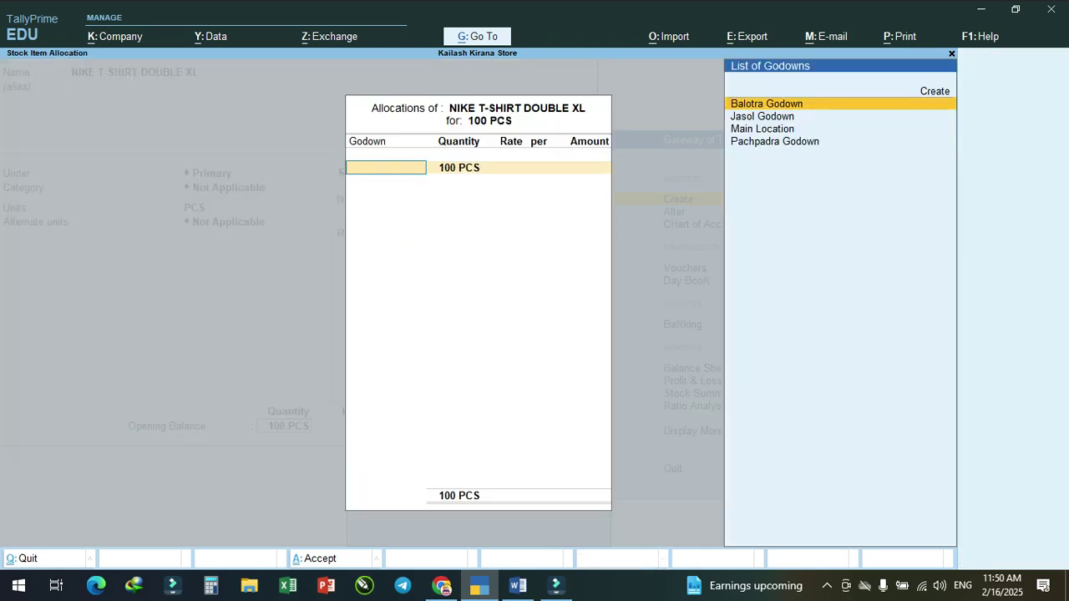
Step: Allocate the 100 PCS opening stock to Balotra Godown at a rate of 8000 per PCS
{"action": "key", "text": "Return"}
{"action": "key", "text": "Return"}
{"action": "type", "text": "8000"}
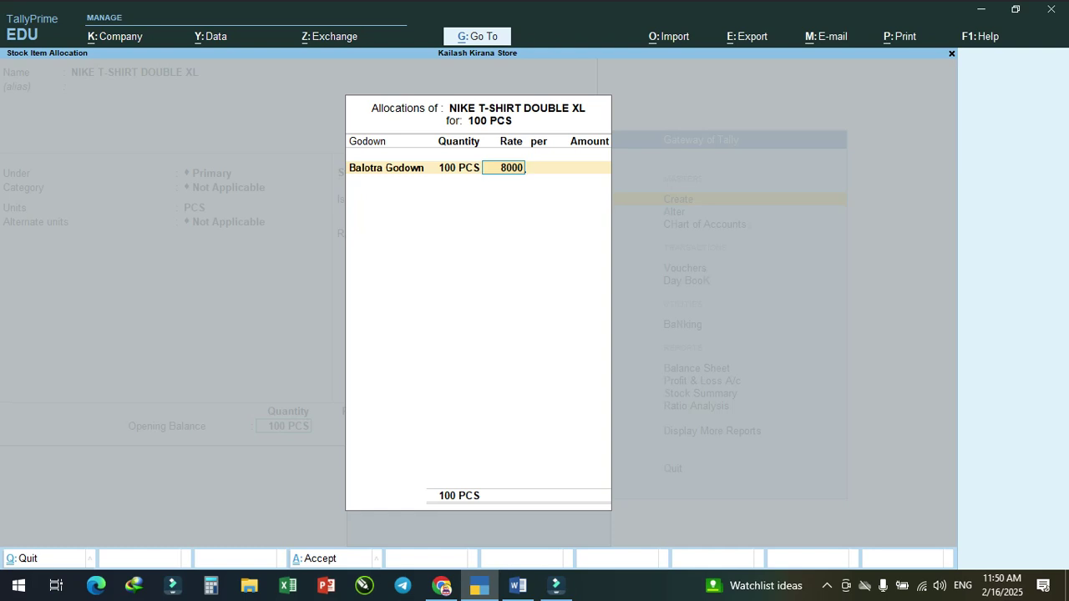
{"action": "key", "text": "Return"}
{"action": "key", "text": "Return"}
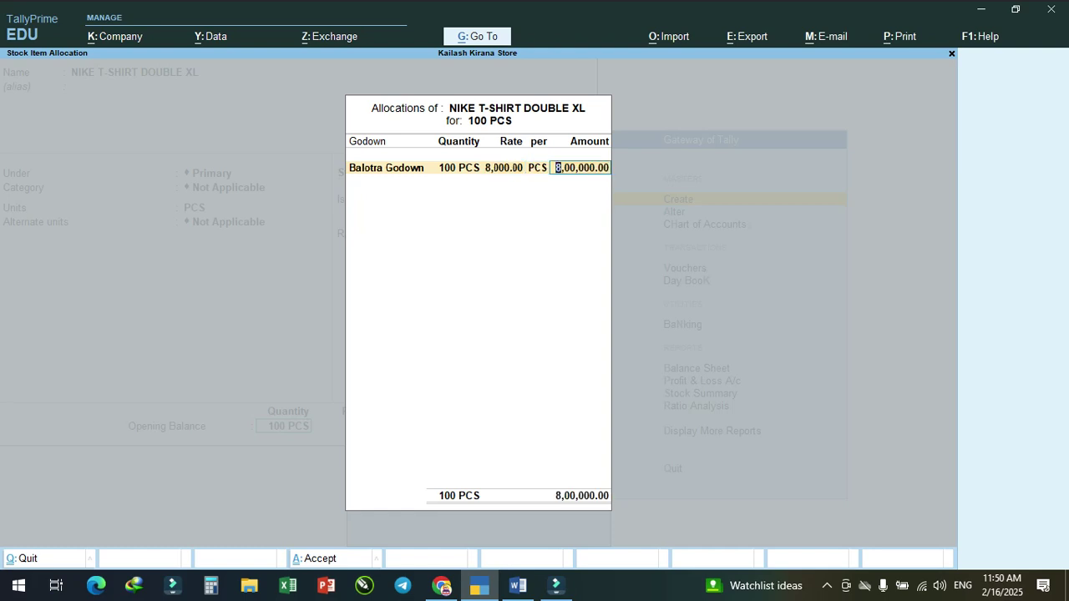
{"action": "key", "text": "Return"}
{"action": "key", "text": "Return"}
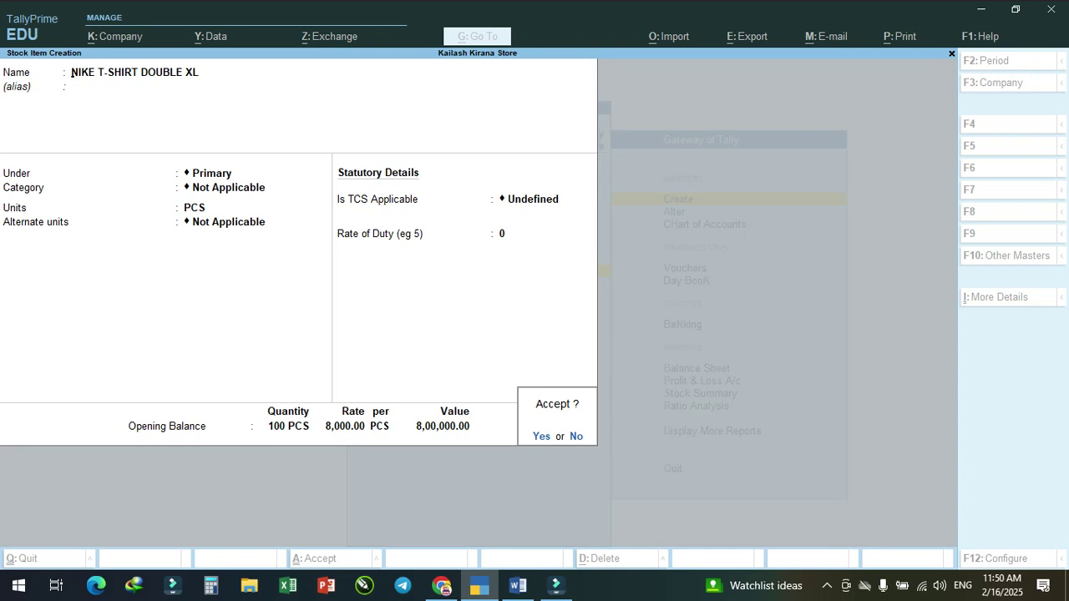
Step: Save the stock item and return to the Gateway of Tally
{"action": "key", "text": "Return"}
{"action": "key", "text": "Escape"}
{"action": "key", "text": "Return"}
{"action": "key", "text": "Escape"}
{"action": "key", "text": "Escape"}
{"action": "key", "text": "Escape"}
Step: Open voucher entry and switch to a Sales voucher with the voucher class set to Not Applicable
{"action": "key", "text": "Down"}
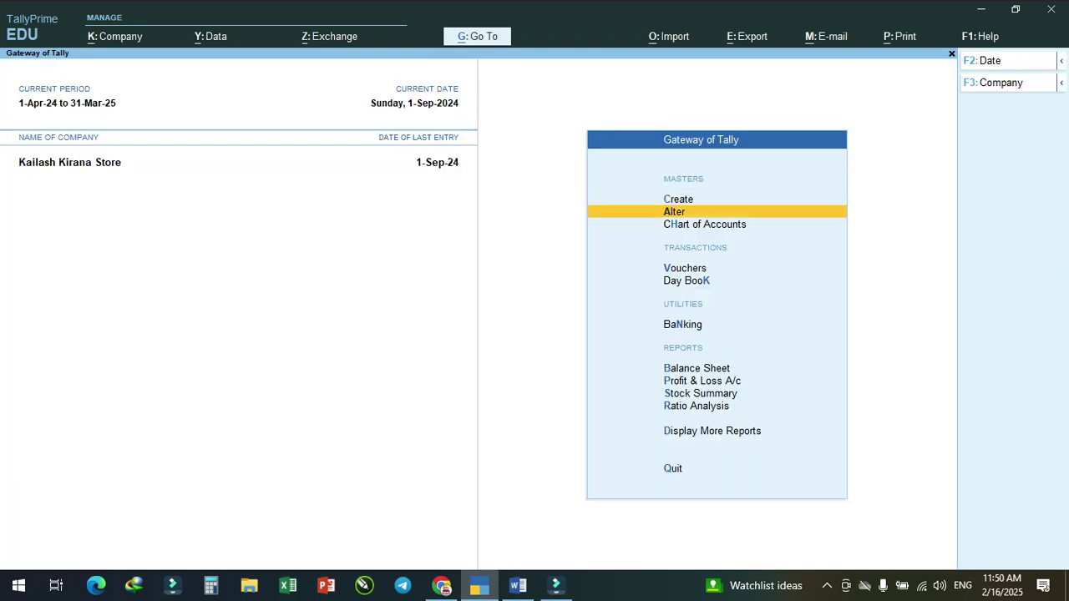
{"action": "key", "text": "Down"}
{"action": "key", "text": "Down"}
{"action": "key", "text": "Return"}
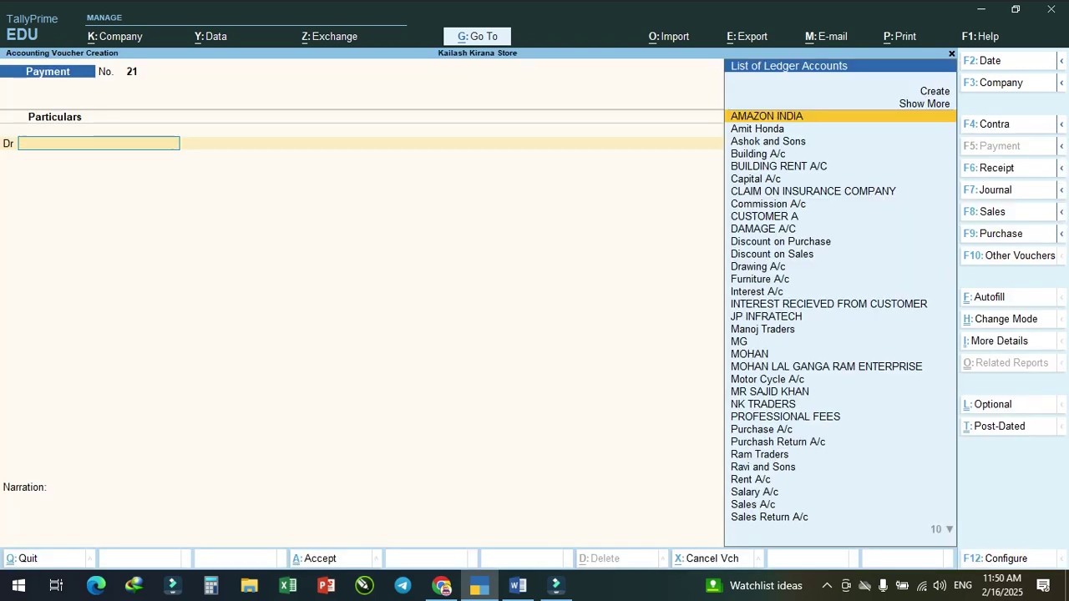
{"action": "key", "text": "F8"}
{"action": "key", "text": "Return"}
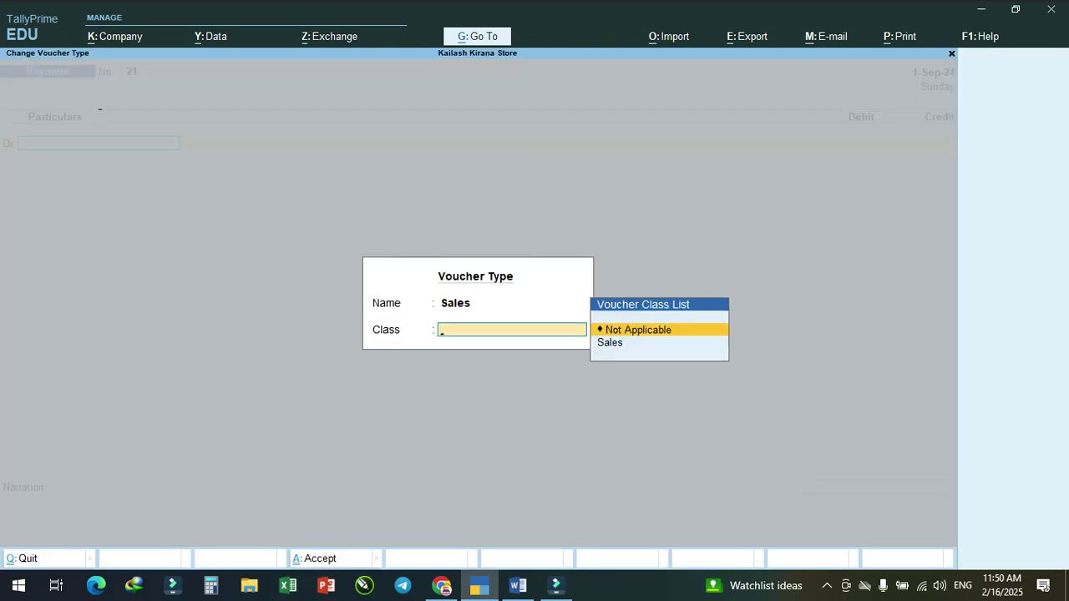
{"action": "key", "text": "Return"}
Step: Choose AMAZON INDIA as the sales voucher's party account and leave all dispatch details blank
{"action": "key", "text": "Return"}
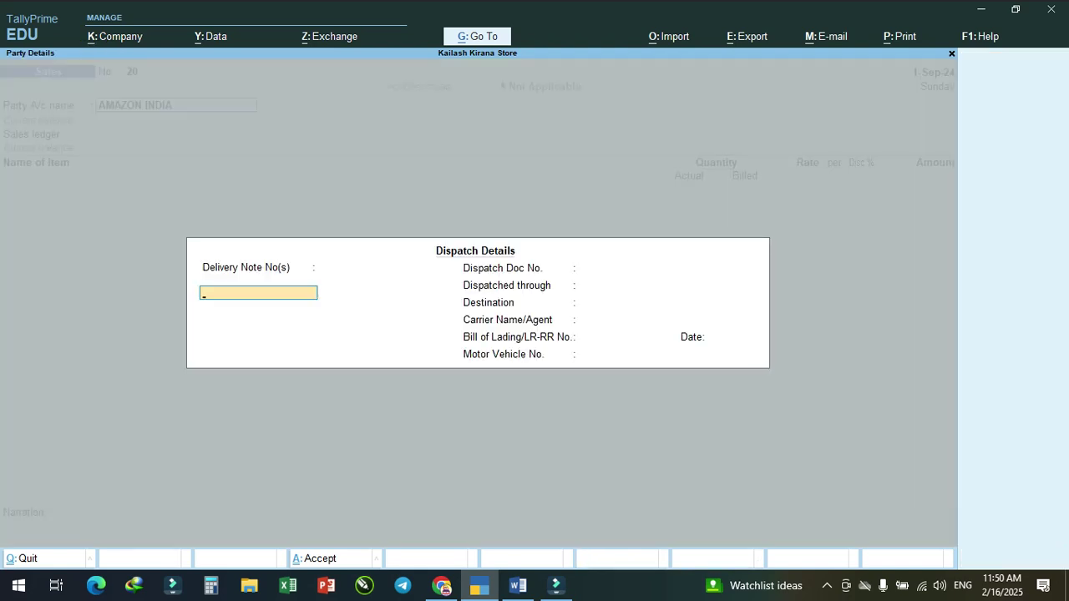
{"action": "key", "text": "Return"}
{"action": "key", "text": "Return"}
{"action": "key", "text": "Return"}
{"action": "key", "text": "Return"}
{"action": "key", "text": "Return"}
{"action": "key", "text": "Return"}
{"action": "key", "text": "Return"}
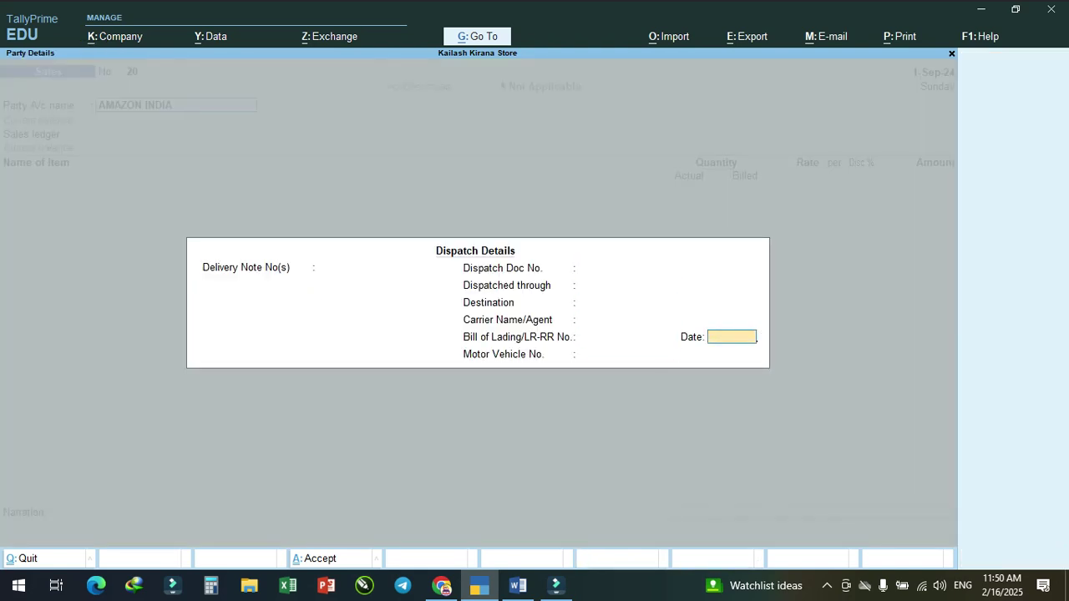
{"action": "key", "text": "Return"}
{"action": "key", "text": "Return"}
Step: Accept AMAZON INDIA's buyer details with New York, United States of America, and use Sales A/c as the sales ledger
{"action": "key", "text": "Return"}
{"action": "key", "text": "Return"}
{"action": "key", "text": "Return"}
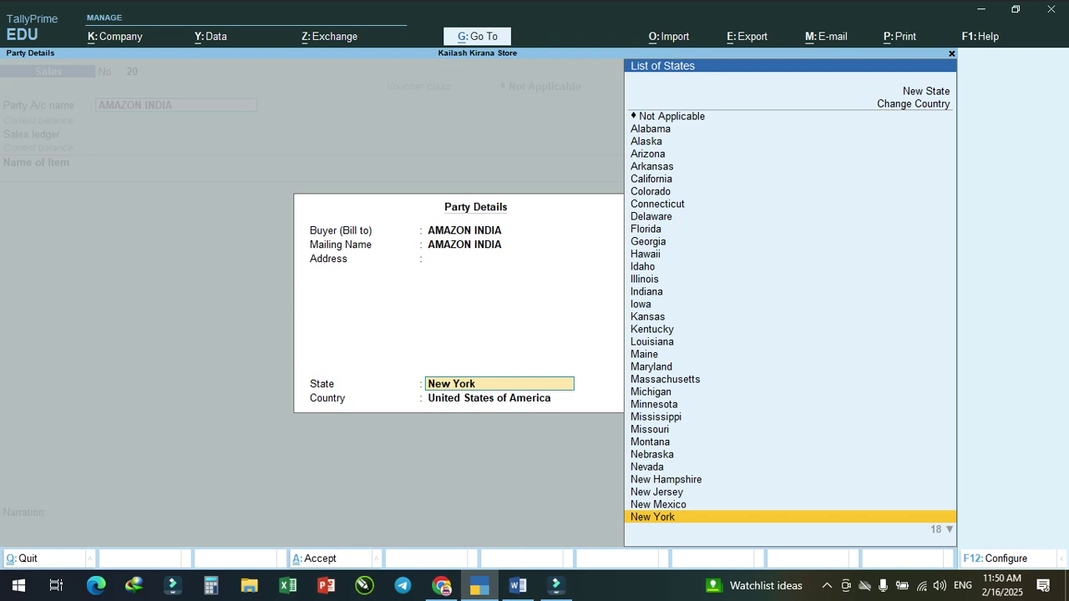
{"action": "key", "text": "Return"}
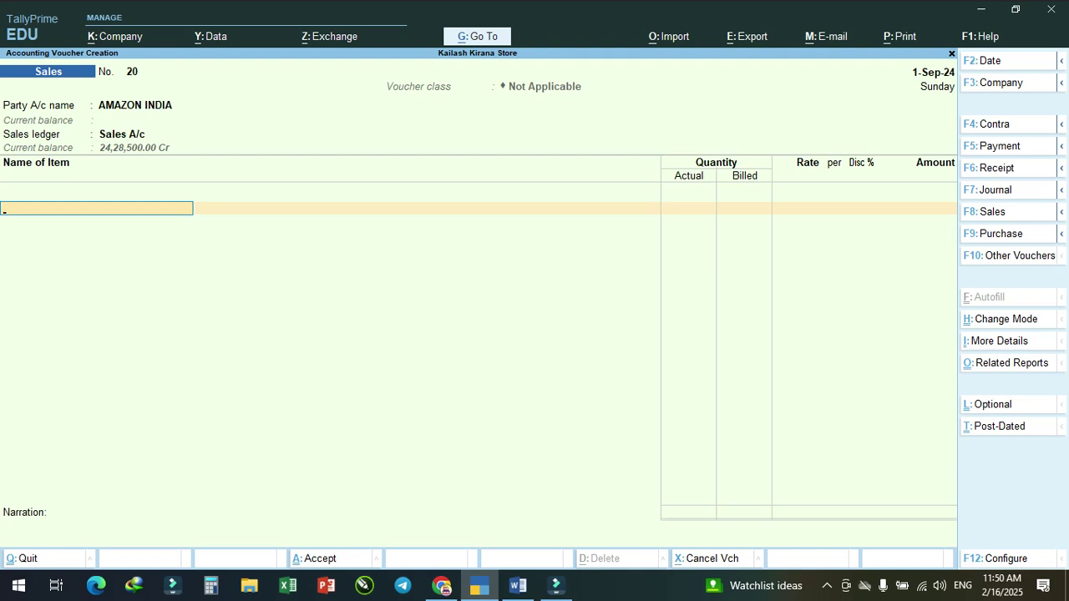
Step: Add NIKE T-SHIRT DOUBLE XL to the voucher from Balotra Godown with 100 PCS as both actual and billed quantity
{"action": "type", "text": "T"}
{"action": "key", "text": "BackSpace"}
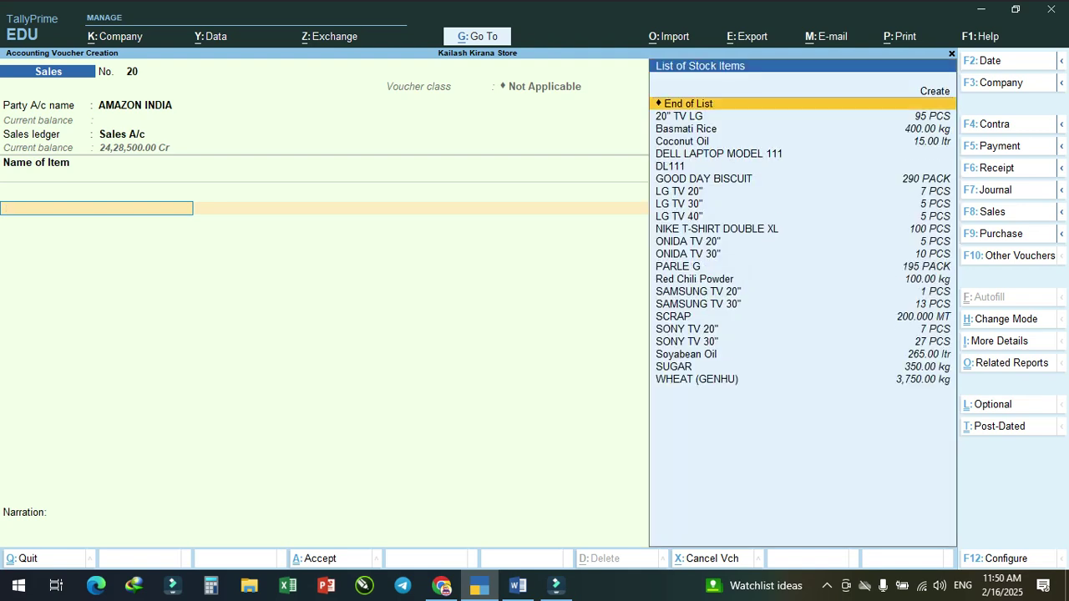
{"action": "type", "text": "NI"}
{"action": "key", "text": "Return"}
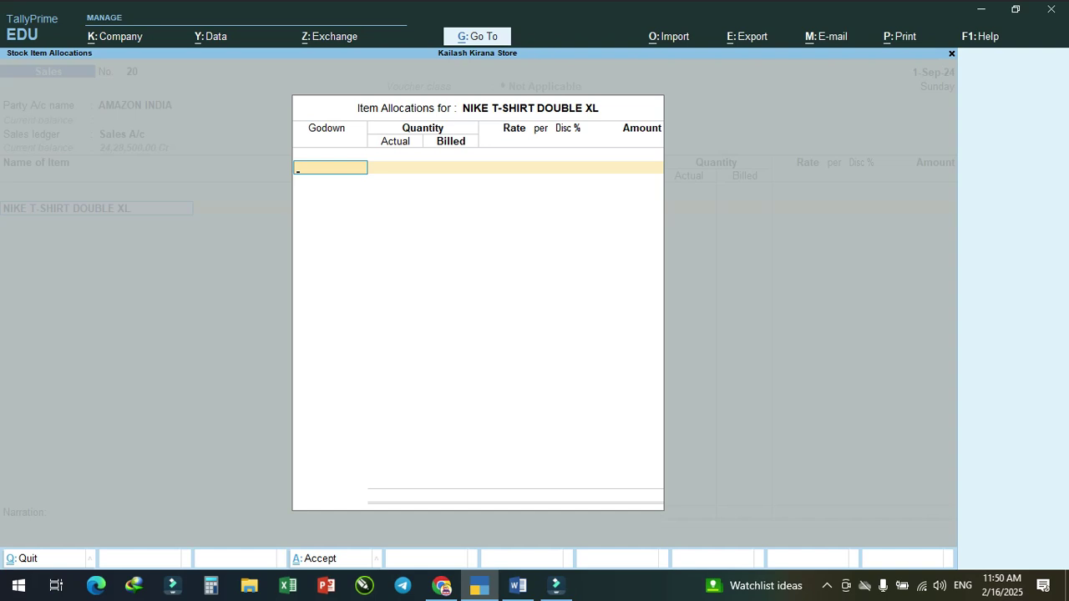
{"action": "key", "text": "Return"}
{"action": "type", "text": "100"}
{"action": "key", "text": "Return"}
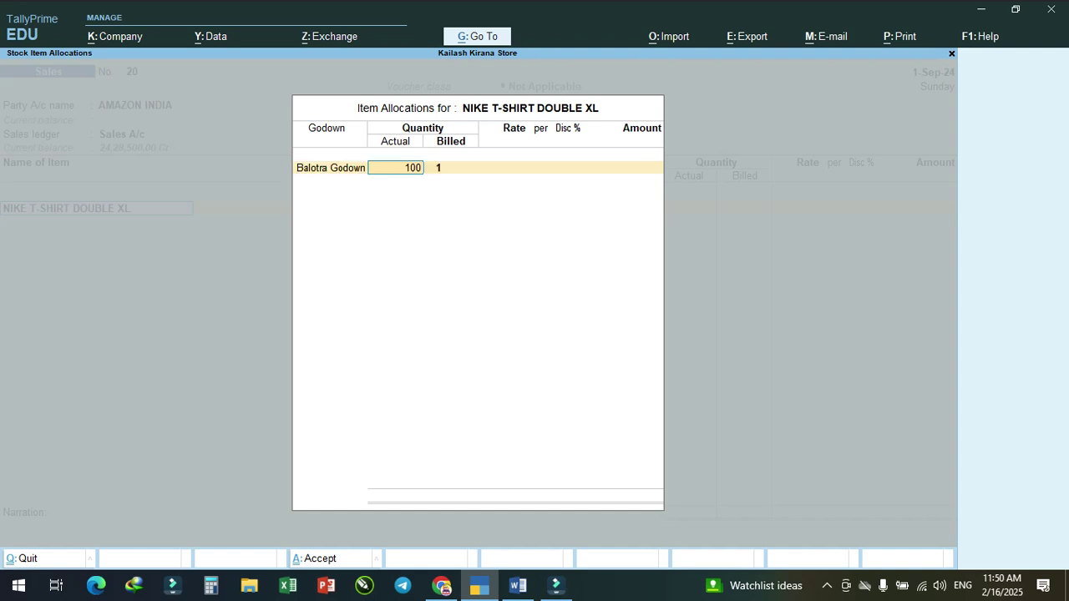
{"action": "key", "text": "Return"}
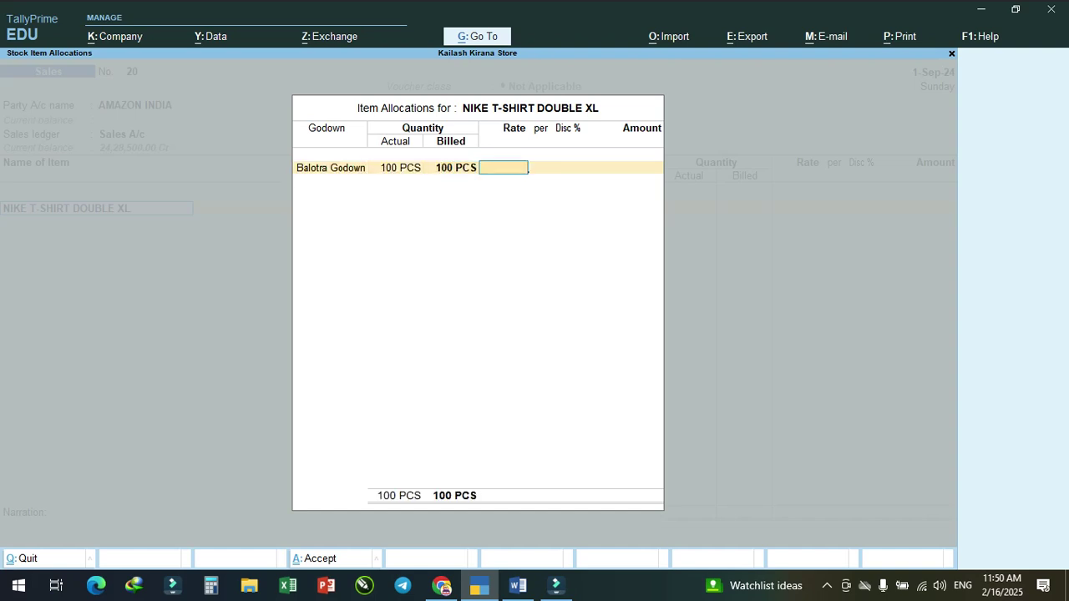
Step: Set the T-shirt's selling rate to $120 per PCS
{"action": "type", "text": "5"}
{"action": "type", "text": "120"}
{"action": "key", "text": "Return"}
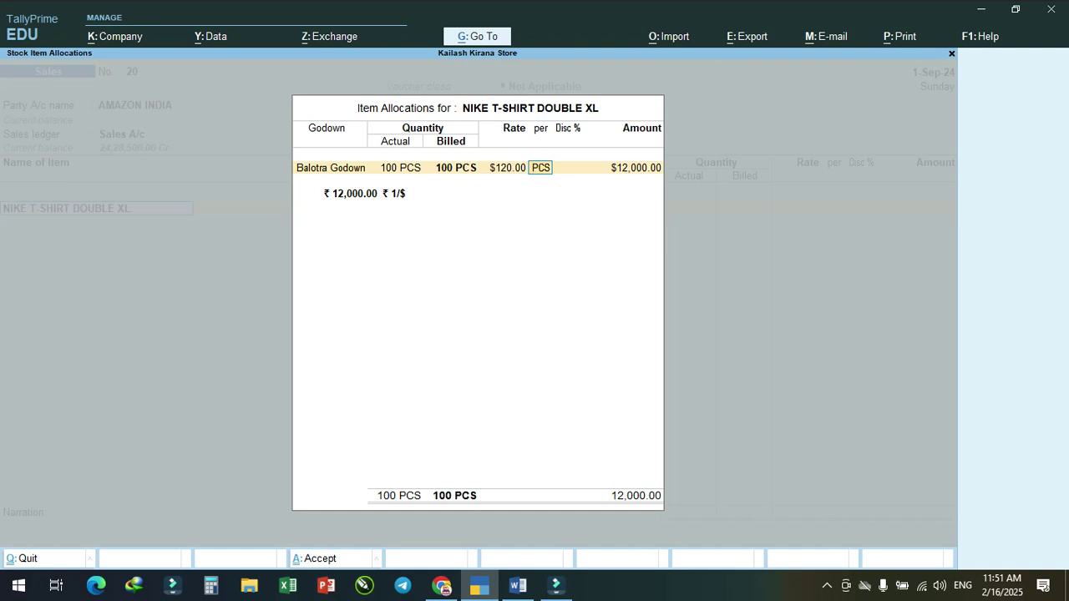
{"action": "key", "text": "Return"}
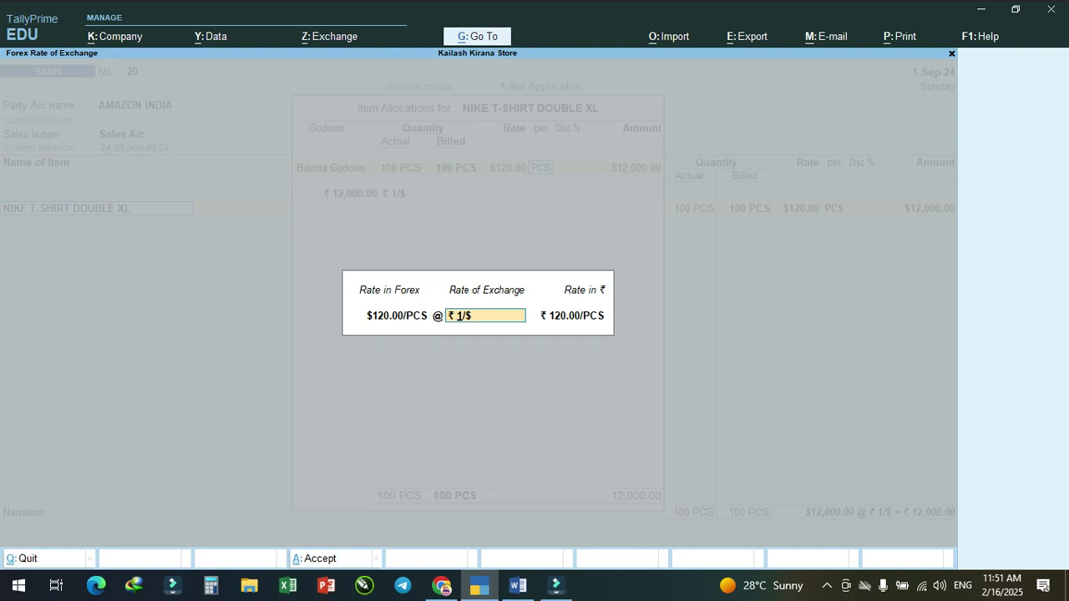
Step: Set the rate of exchange to ₹ 80 per dollar, leave the discount blank and accept the item line's amount
{"action": "key", "text": "Delete"}
{"action": "type", "text": "80"}
{"action": "key", "text": "Return"}
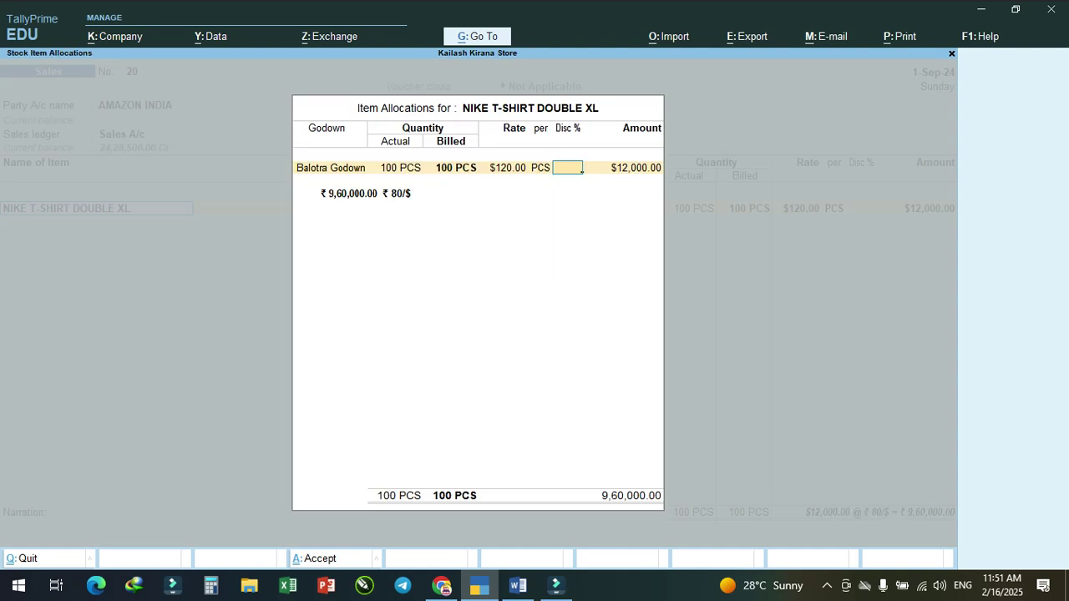
{"action": "key", "text": "Return"}
{"action": "key", "text": "Return"}
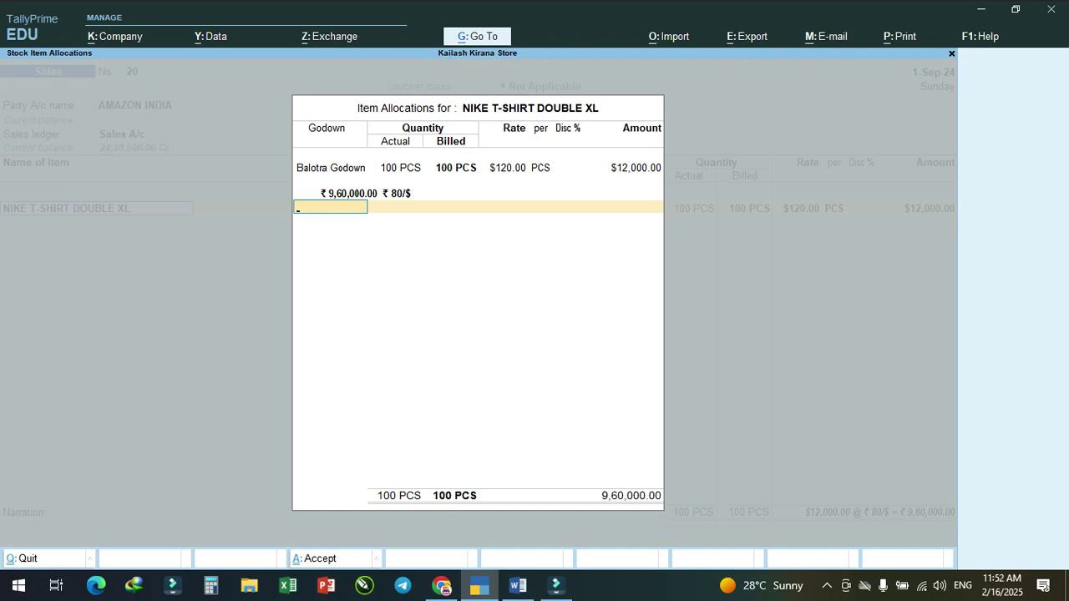
Step: Finish NIKE T-SHIRT DOUBLE XL's godown allocation, accept its $12,000.00 amount and end the item list
{"action": "key", "text": "Return"}
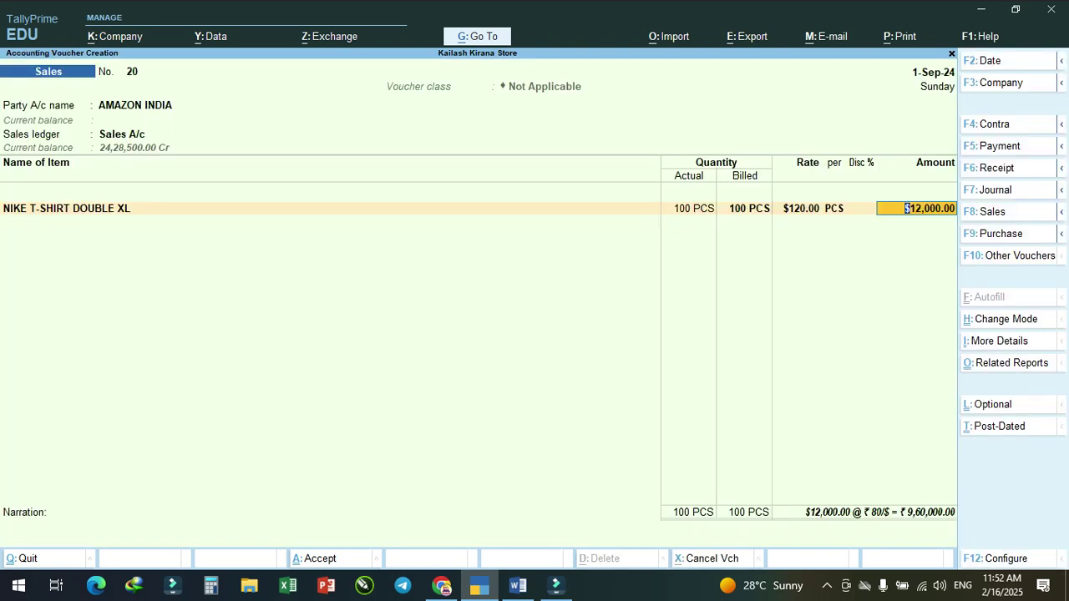
{"action": "key", "text": "Return"}
{"action": "key", "text": "Return"}
Step: Accept AMAZON INDIA's bill-wise entry as New Ref 20 for $12,000.00 Dr, leave the narration blank and save the sales voucher
{"action": "key", "text": "Return"}
{"action": "key", "text": "Return"}
{"action": "key", "text": "Return"}
{"action": "key", "text": "Return"}
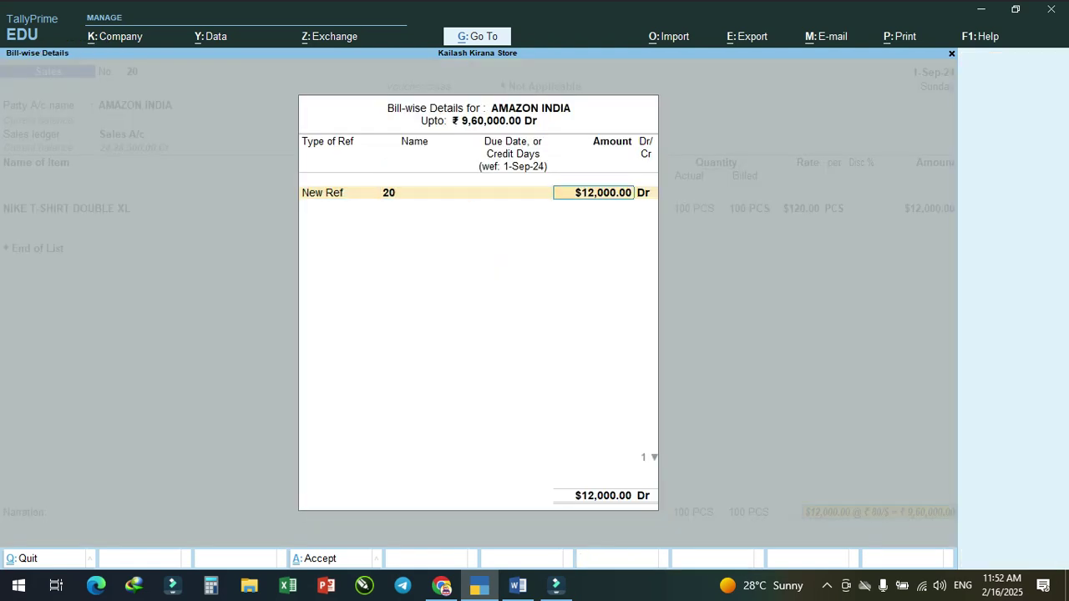
{"action": "key", "text": "Return"}
{"action": "key", "text": "Return"}
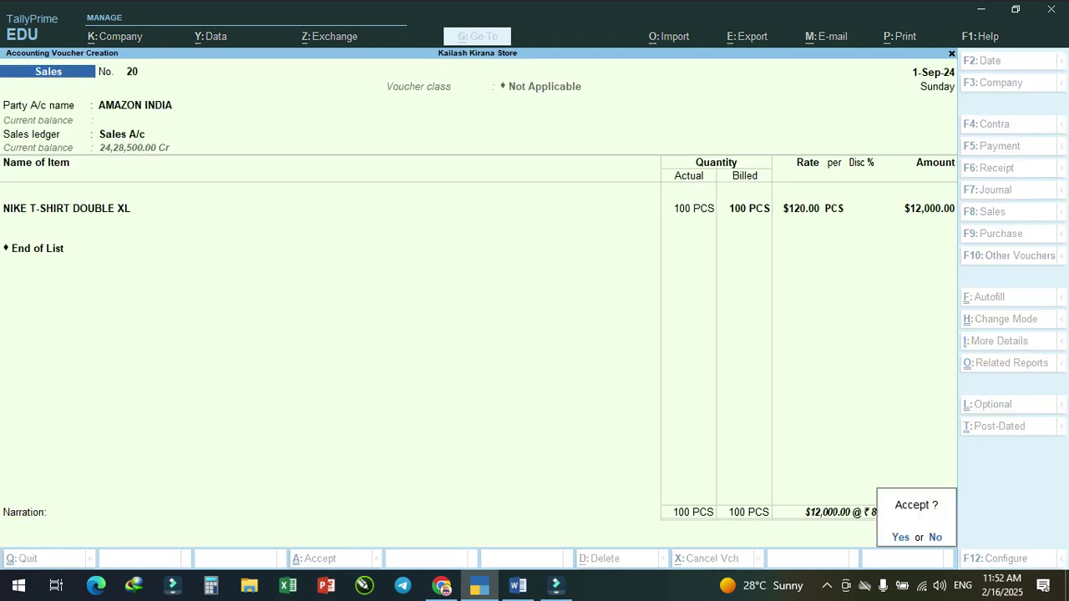
{"action": "key", "text": "y"}
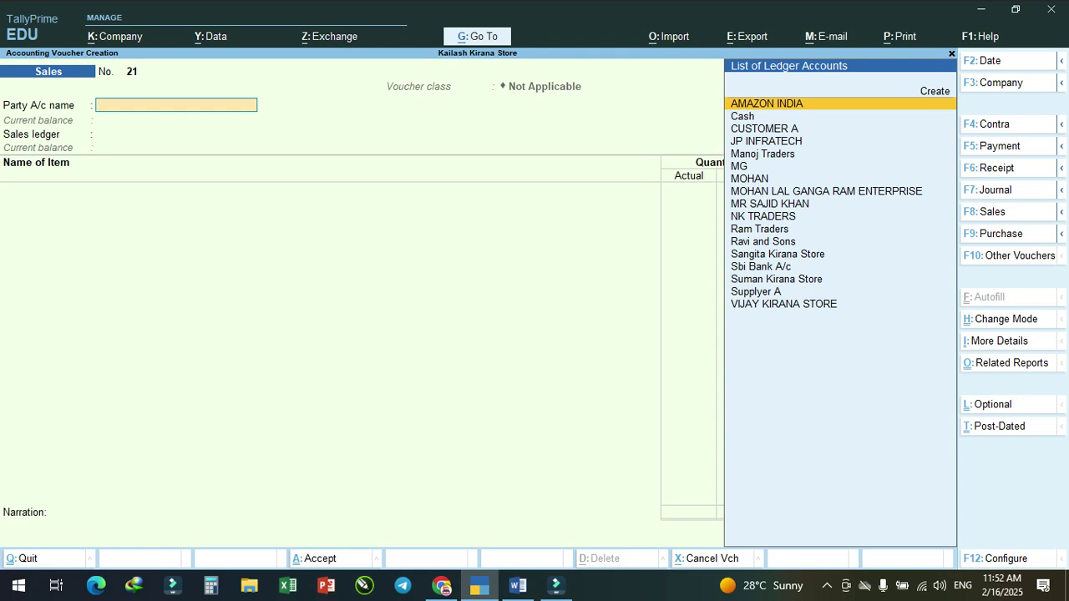
Step: Start a receipt voucher dated 1-10-2024 with AMAZON INDIA as the credited party
{"action": "key", "text": "F6"}
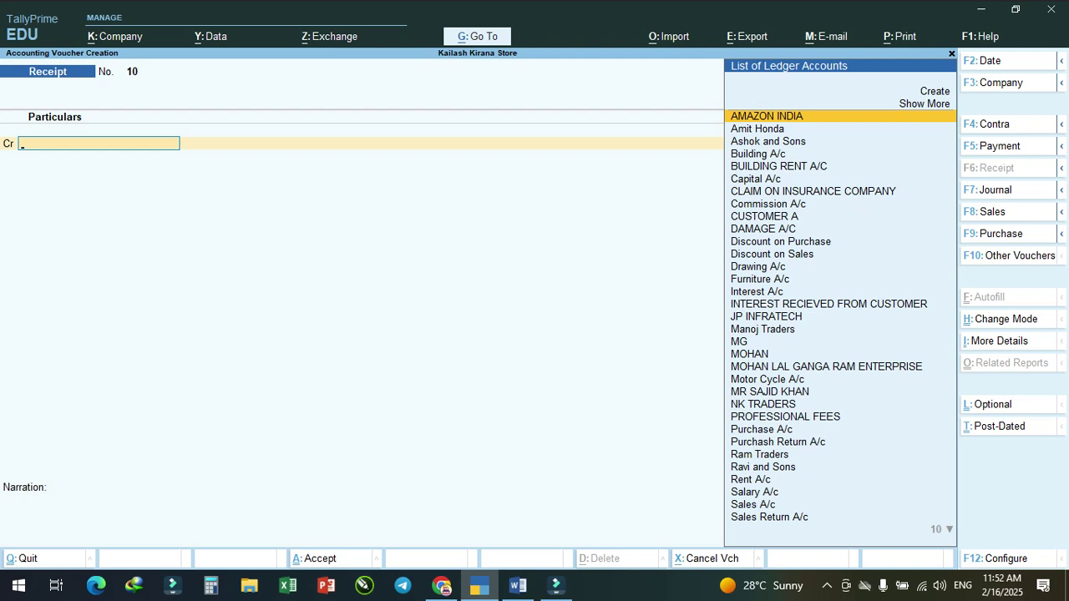
{"action": "key", "text": "F2"}
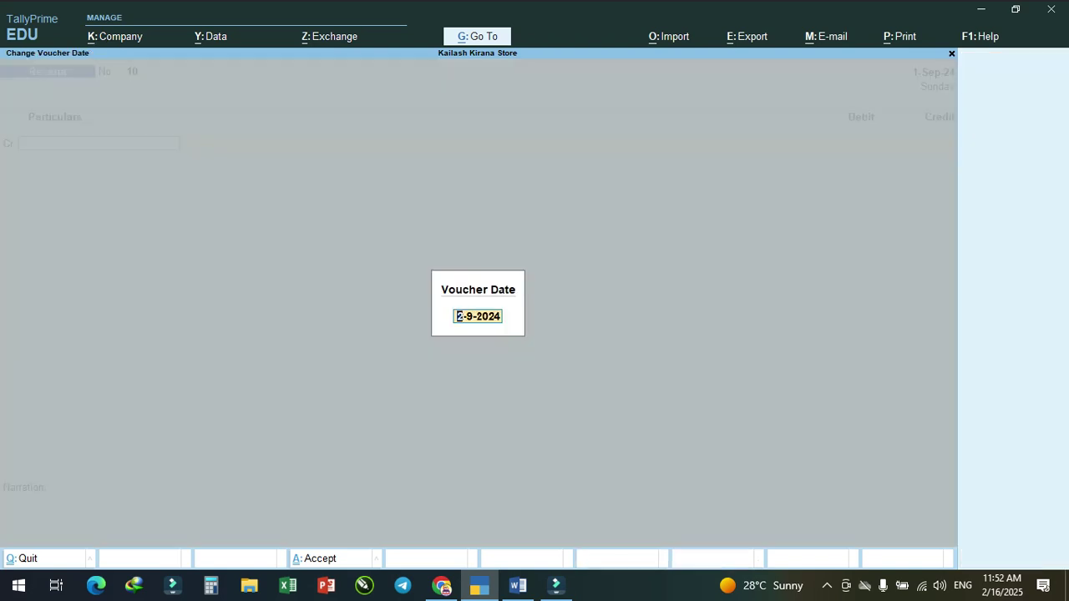
{"action": "type", "text": "1-10"}
{"action": "key", "text": "Return"}
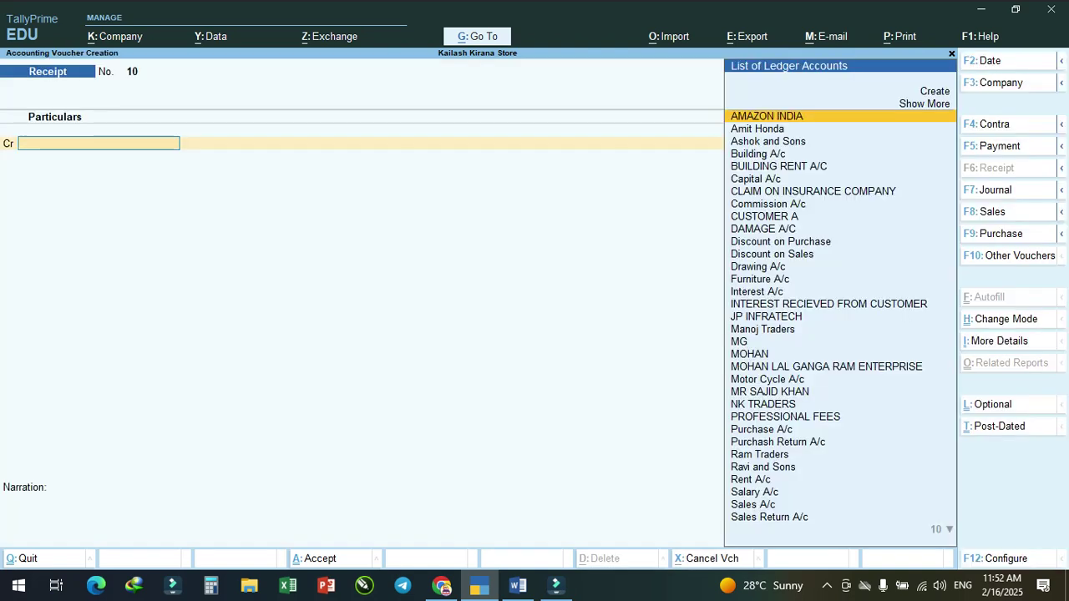
{"action": "key", "text": "Return"}
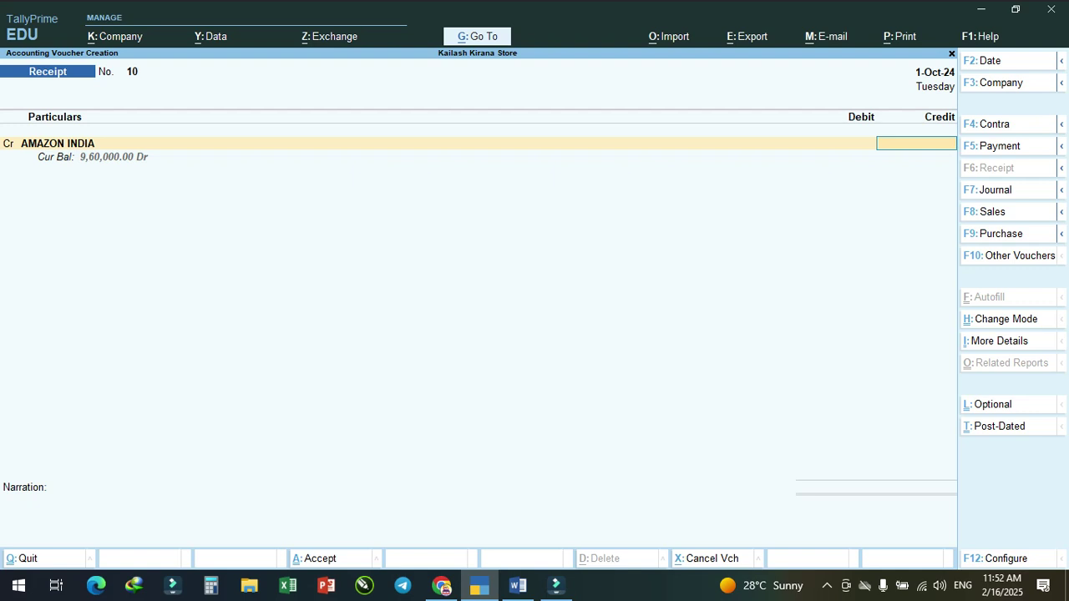
Step: Enter $12,000 as the amount credited to AMAZON INDIA
{"action": "type", "text": "5"}
{"action": "type", "text": "12000"}
{"action": "key", "text": "Return"}
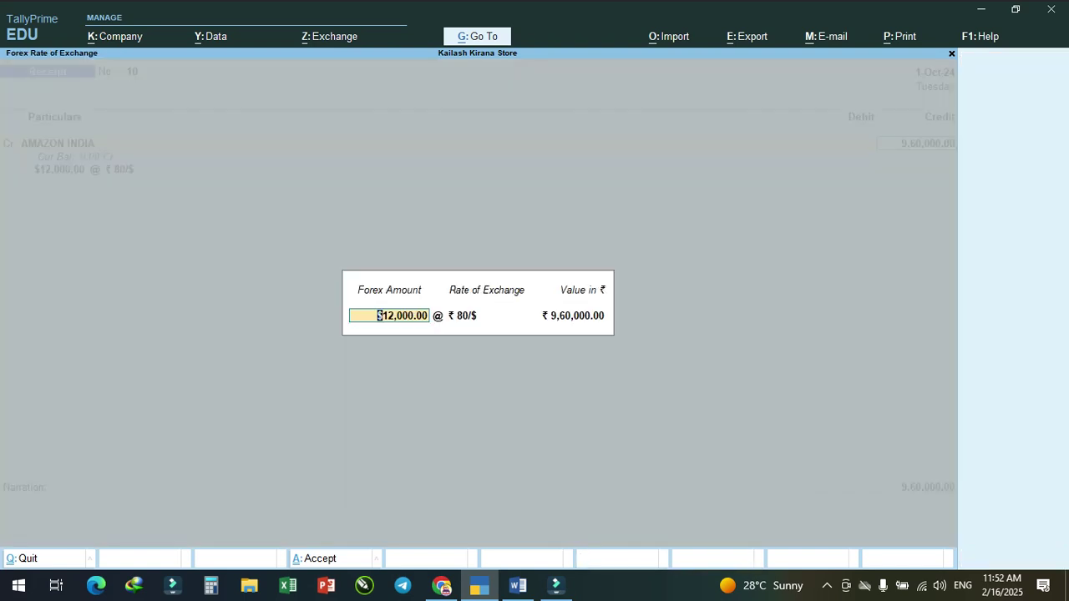
Step: Keep the forex amount, set the receipt's rate of exchange to ₹ 85 per dollar and accept the rupee value
{"action": "key", "text": "Return"}
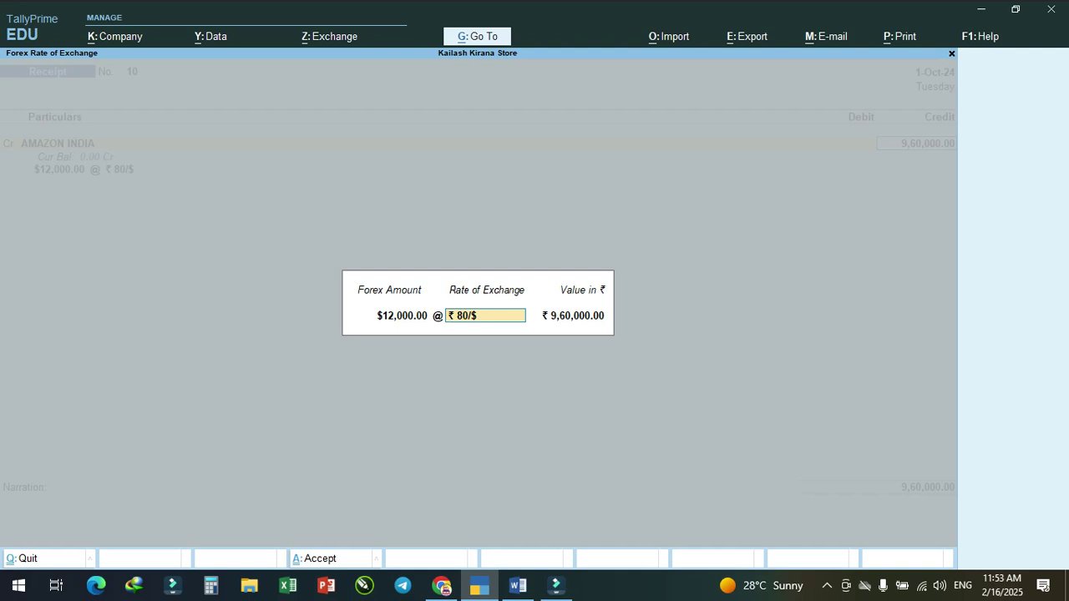
{"action": "key", "text": "BackSpace"}
{"action": "key", "text": "BackSpace"}
{"action": "type", "text": "85"}
{"action": "key", "text": "Return"}
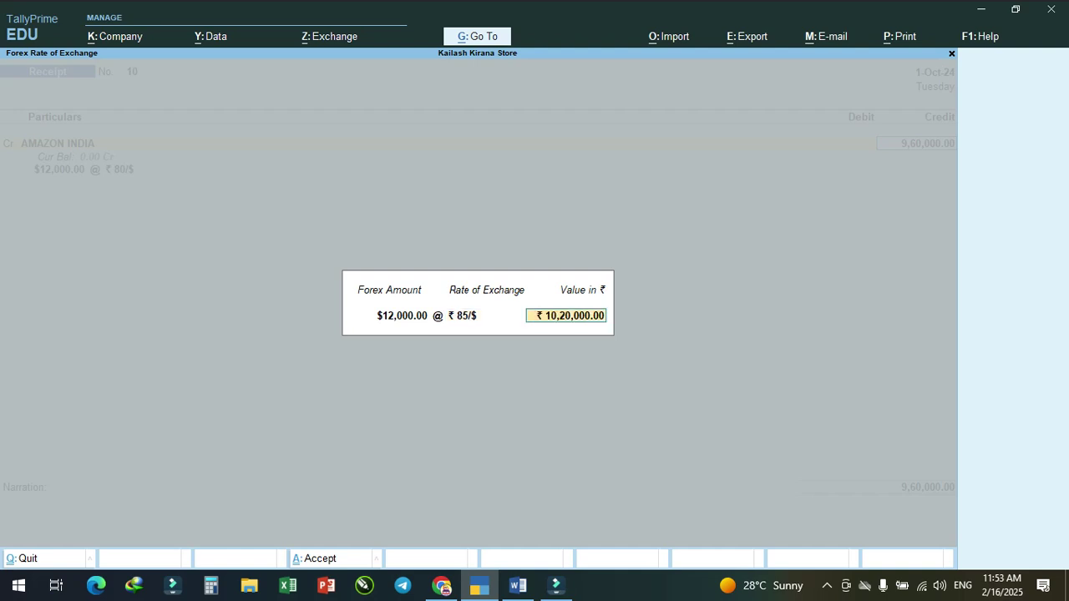
{"action": "key", "text": "Return"}
{"action": "key", "text": "Return"}
{"action": "key", "text": "Return"}
{"action": "key", "text": "Return"}
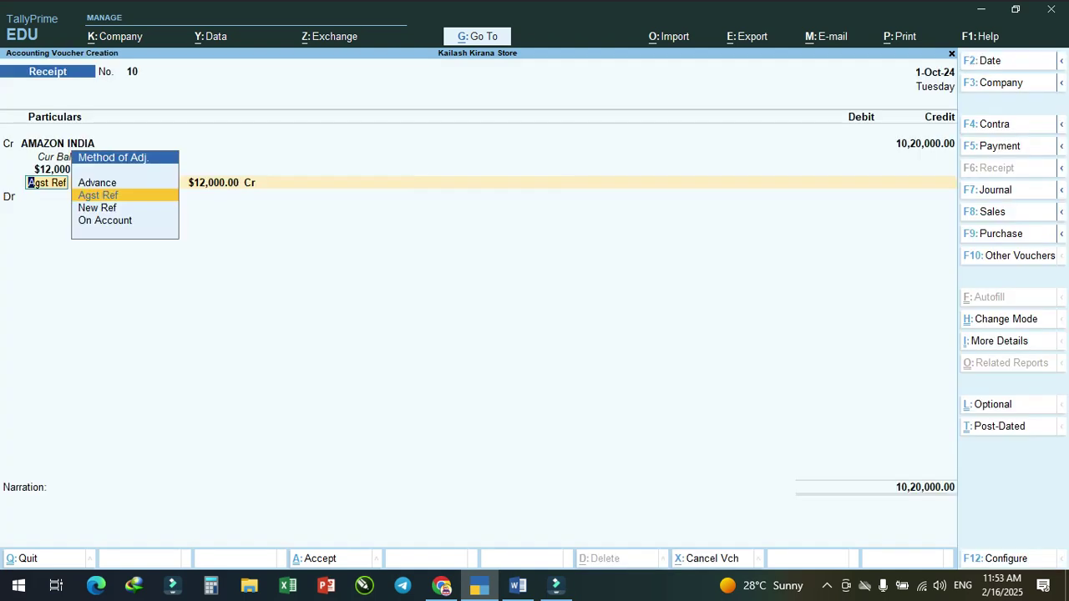
Step: Adjust the $12,000.00 as Agst Ref against bill 20 and filter the debit ledgers for SBI
{"action": "key", "text": "Return"}
{"action": "key", "text": "Return"}
{"action": "key", "text": "Return"}
{"action": "key", "text": "Return"}
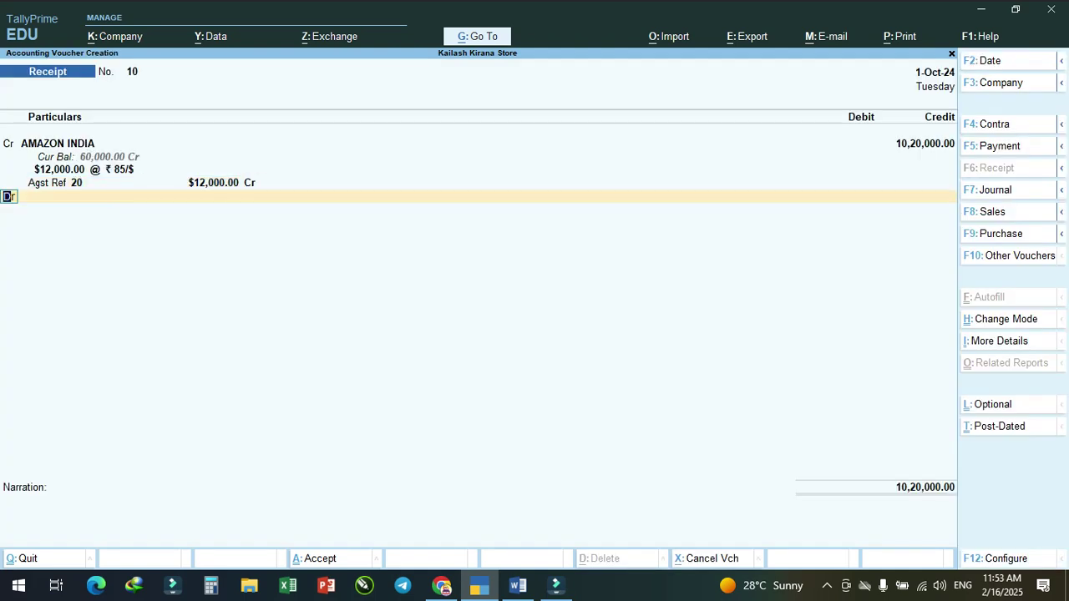
{"action": "key", "text": "Return"}
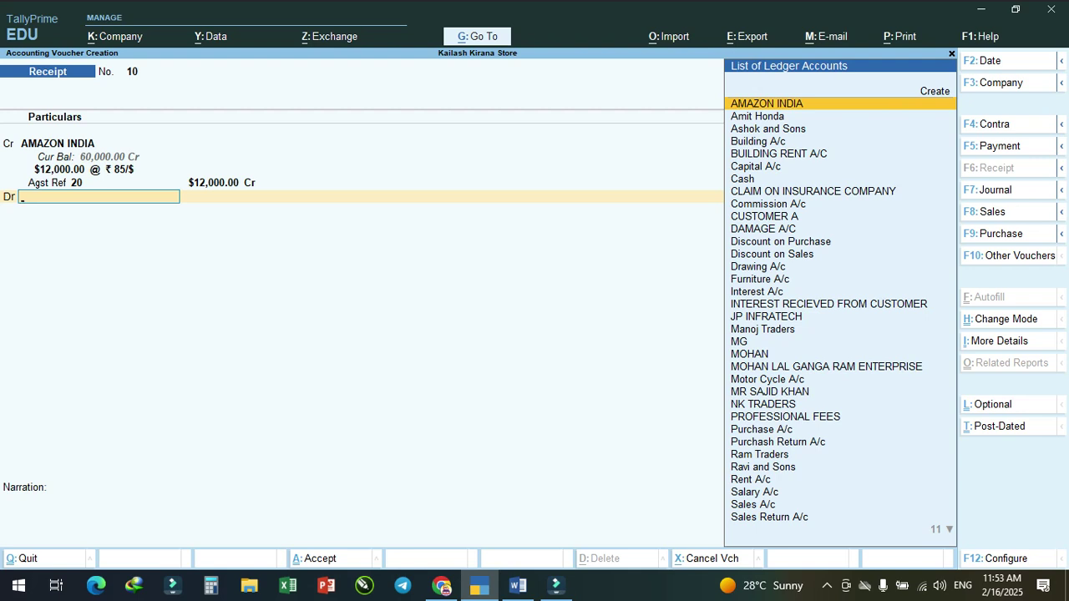
{"action": "type", "text": "SBI"}
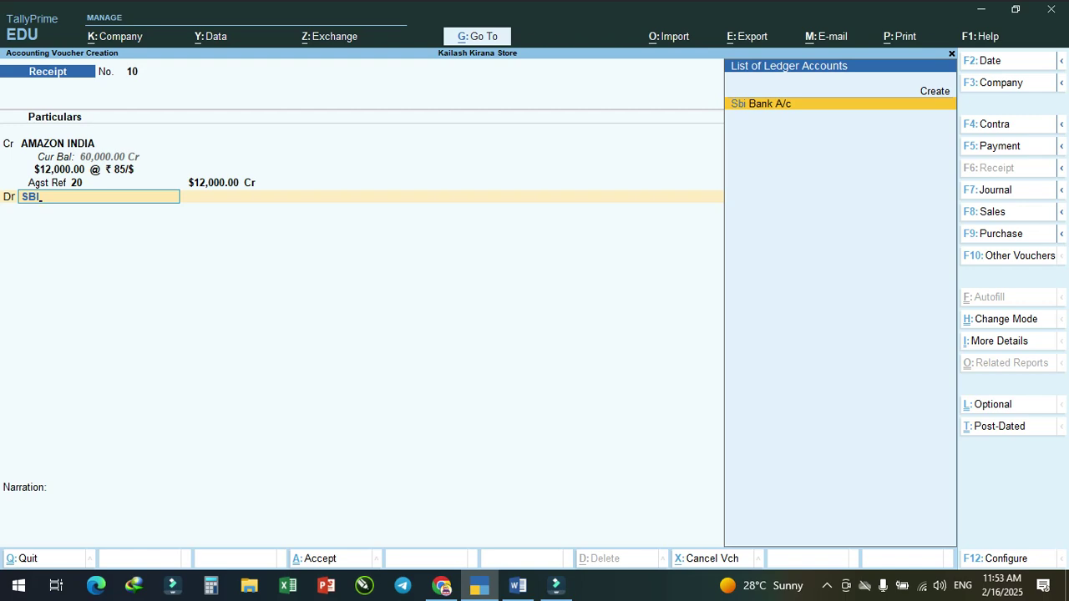
Step: Switch to the Word notes and change the bill number under SALES VAUCHER to 24
{"action": "left_click", "coordinate": [518, 585]}
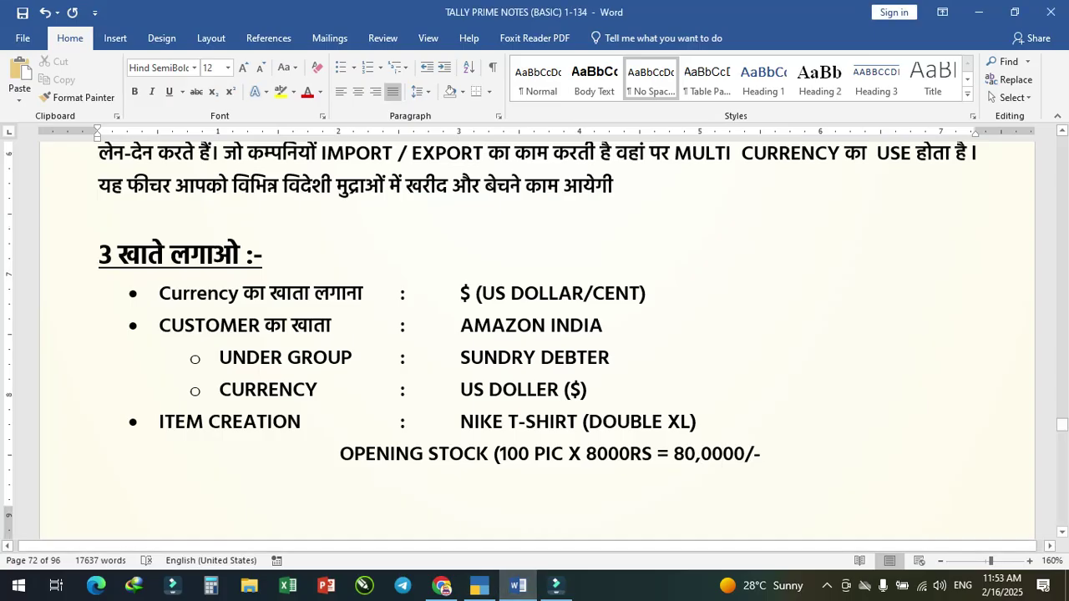
{"action": "scroll", "coordinate": [535, 335], "scroll_direction": "down", "scroll_amount": 5}
{"action": "scroll", "coordinate": [535, 335], "scroll_direction": "up", "scroll_amount": 3}
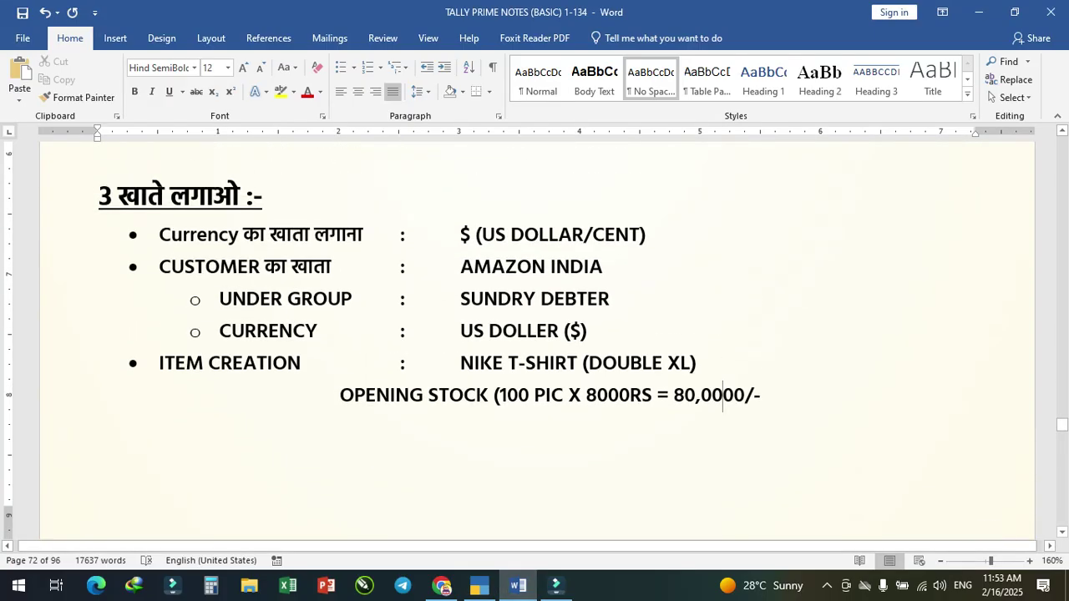
{"action": "scroll", "coordinate": [534, 334], "scroll_direction": "down", "scroll_amount": 5}
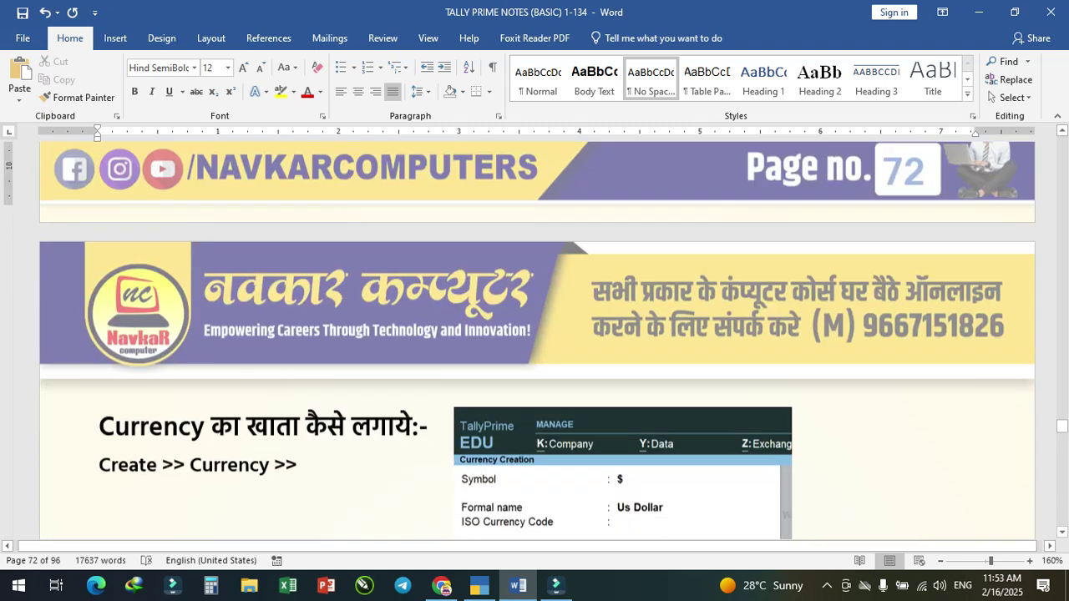
{"action": "scroll", "coordinate": [534, 334], "scroll_direction": "down", "scroll_amount": 3}
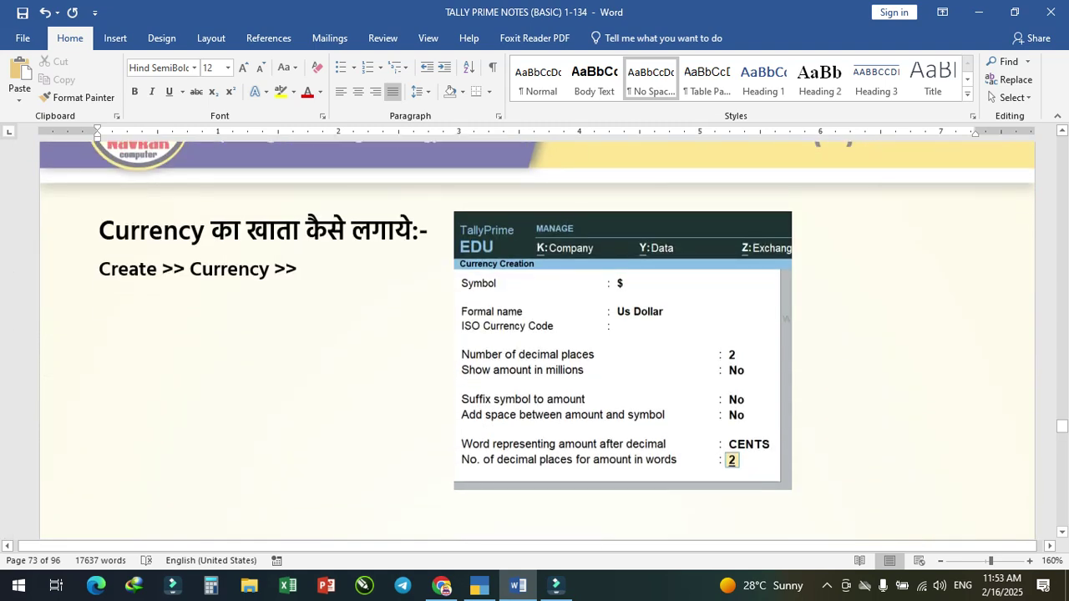
{"action": "scroll", "coordinate": [535, 334], "scroll_direction": "down", "scroll_amount": 6}
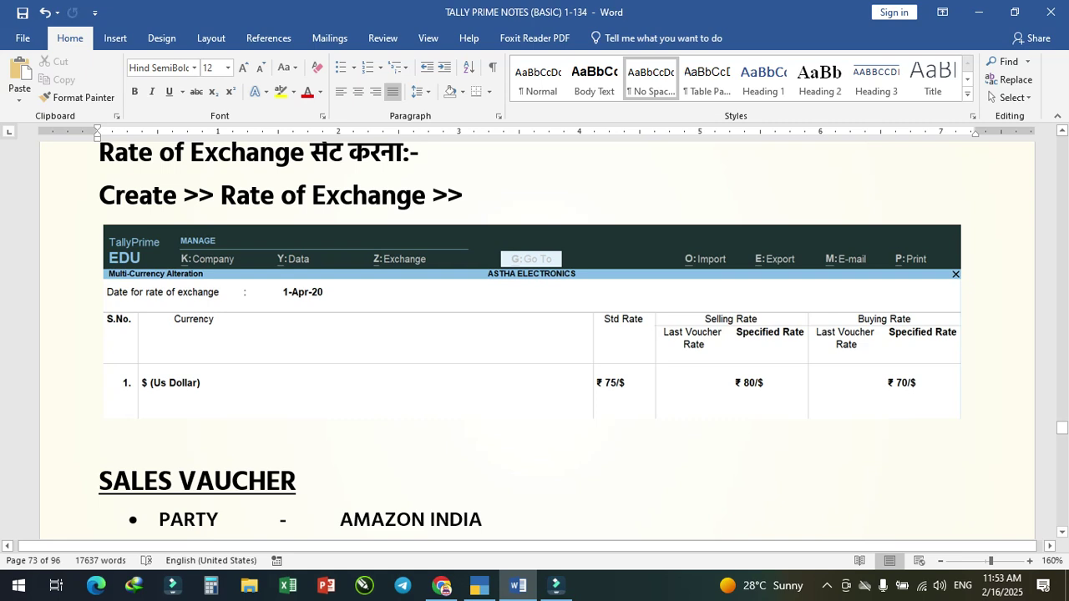
{"action": "scroll", "coordinate": [534, 334], "scroll_direction": "down", "scroll_amount": 5}
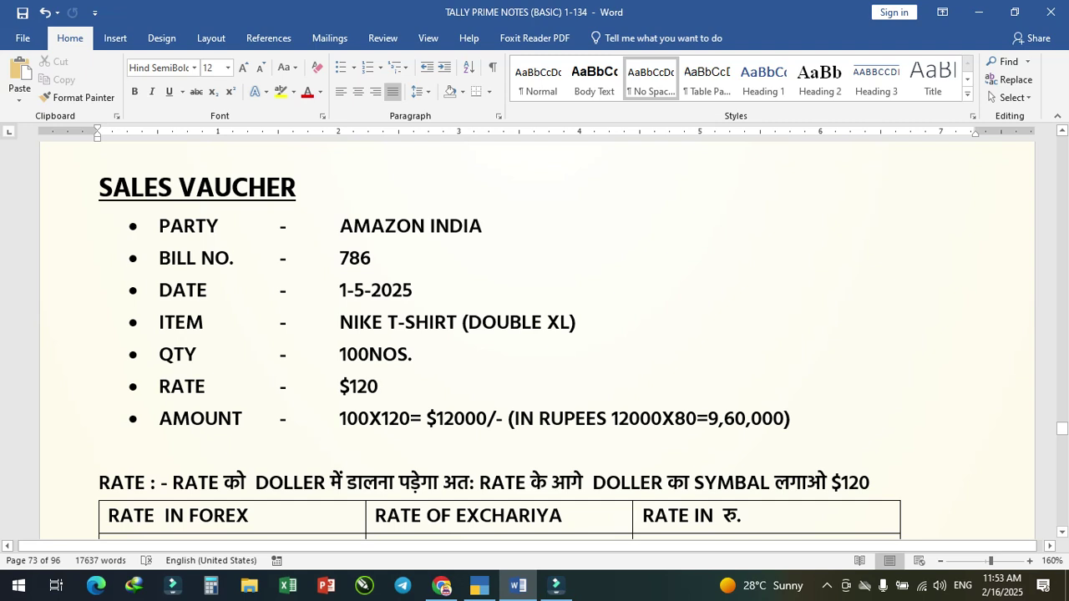
{"action": "left_click", "coordinate": [373, 259]}
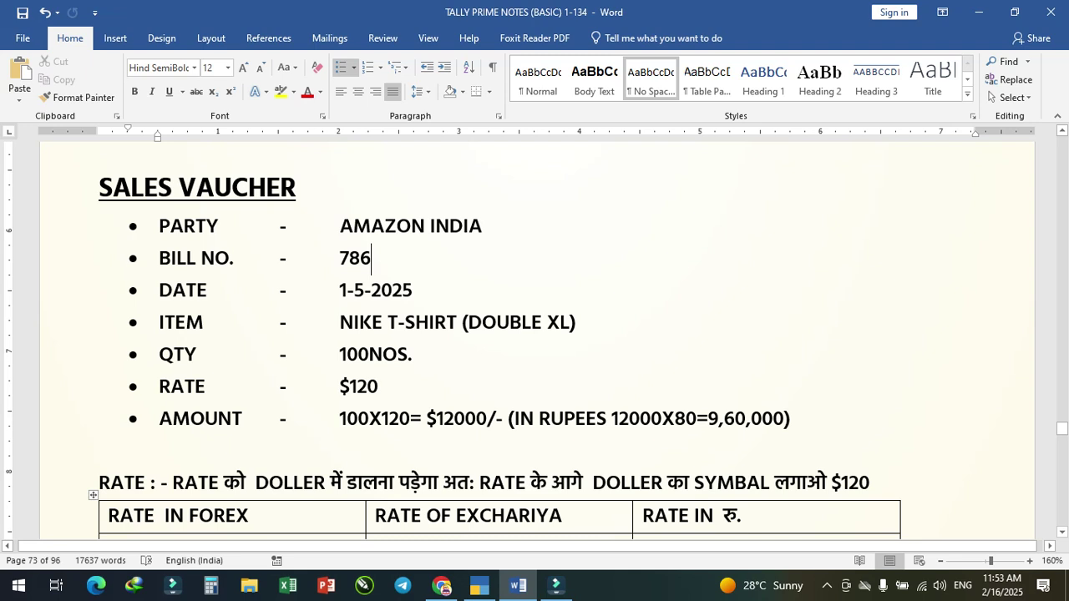
{"action": "key", "text": "BackSpace"}
{"action": "key", "text": "BackSpace"}
{"action": "key", "text": "BackSpace"}
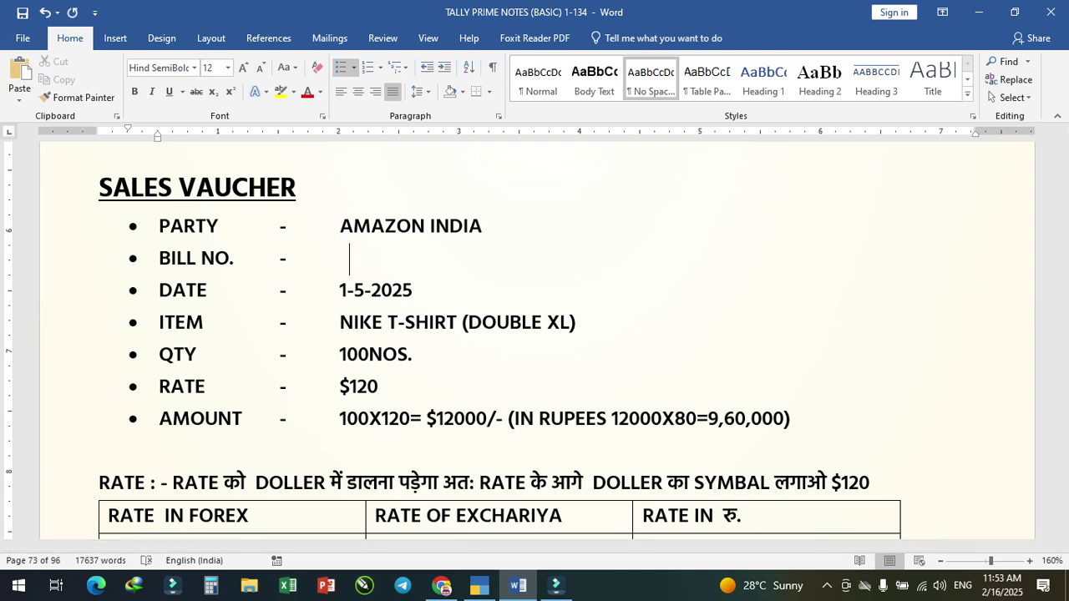
{"action": "type", "text": "24"}
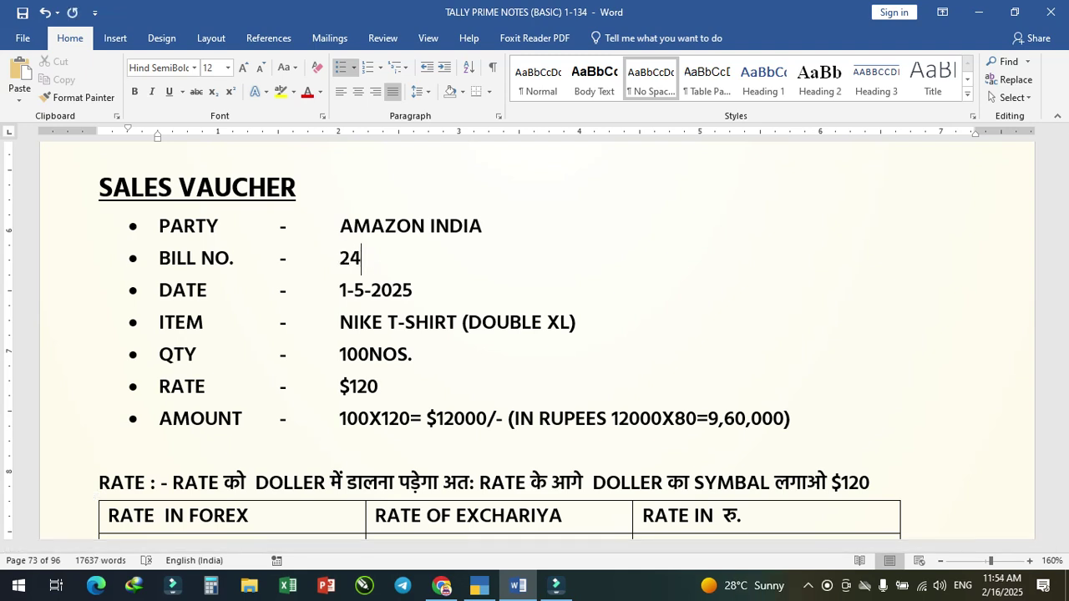
Step: Switch back to TallyPrime and discard the unsaved receipt voucher
{"action": "key", "text": "alt+Tab"}
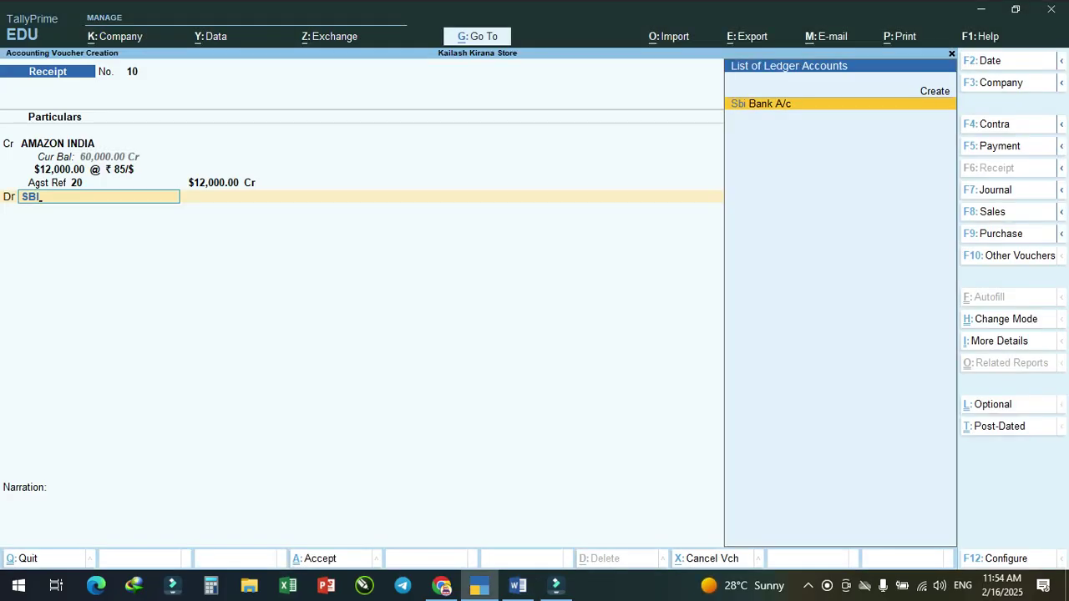
{"action": "key", "text": "Escape"}
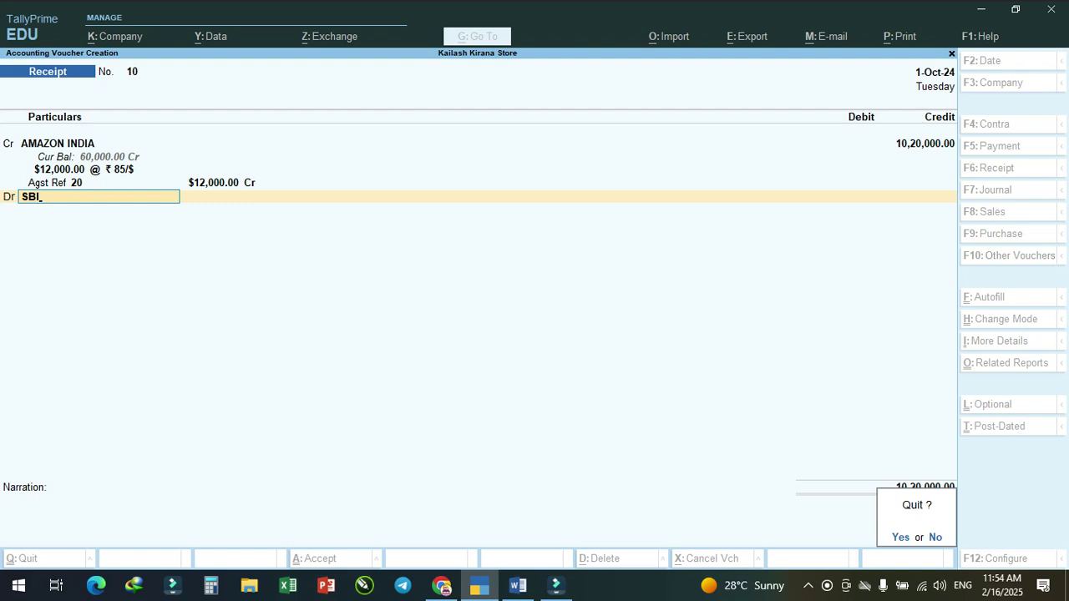
{"action": "key", "text": "y"}
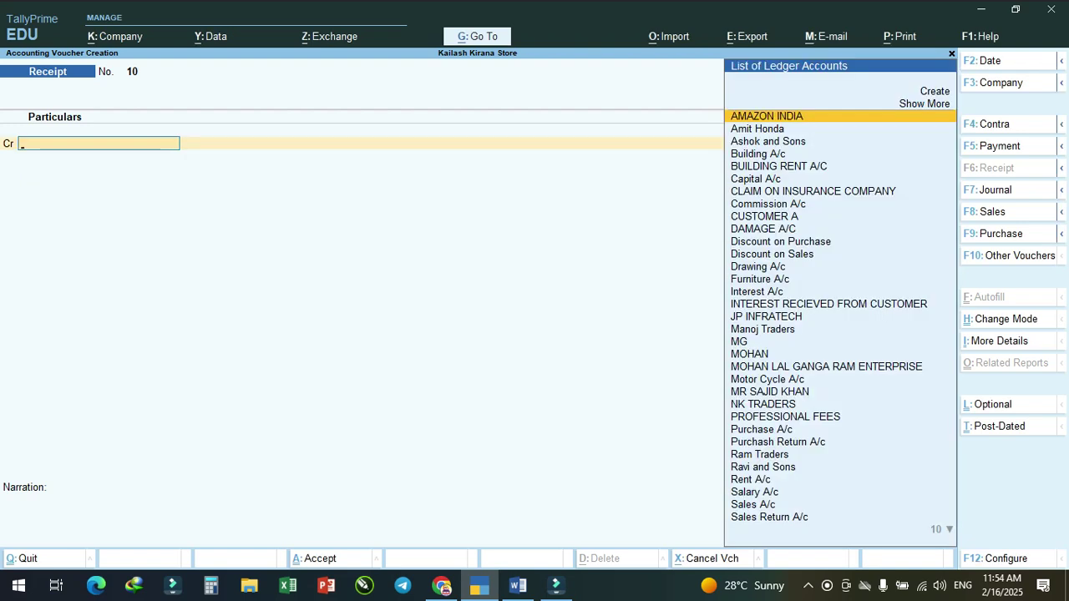
Step: Set the voucher date to 1-9-2024, leave receipt entry and open the saved AMAZON INDIA sales voucher
{"action": "key", "text": "F2"}
{"action": "type", "text": "1-1"}
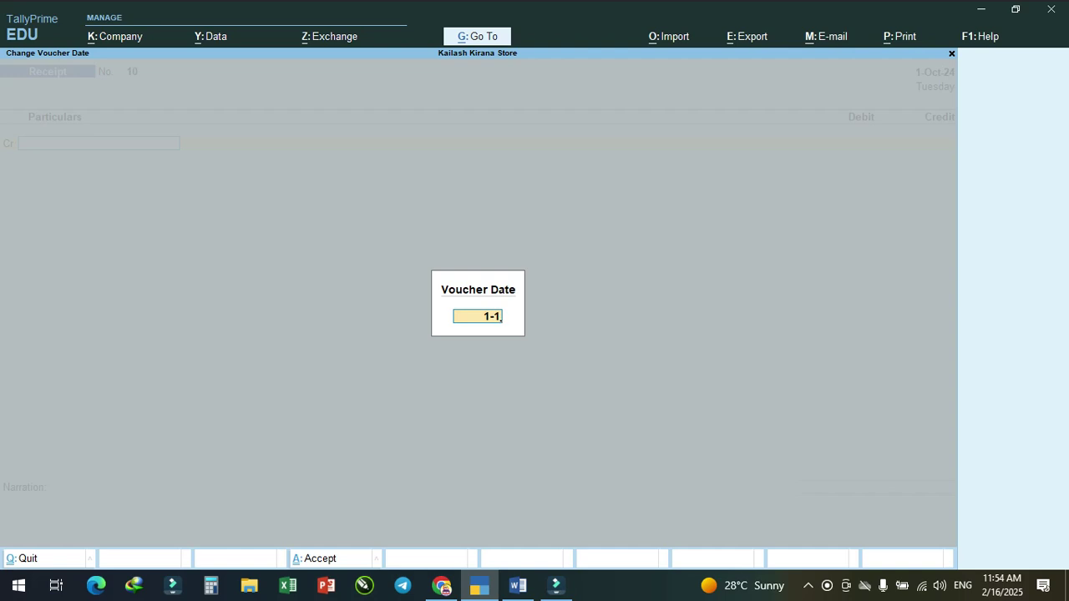
{"action": "key", "text": "BackSpace"}
{"action": "type", "text": "9"}
{"action": "key", "text": "Return"}
{"action": "key", "text": "Escape"}
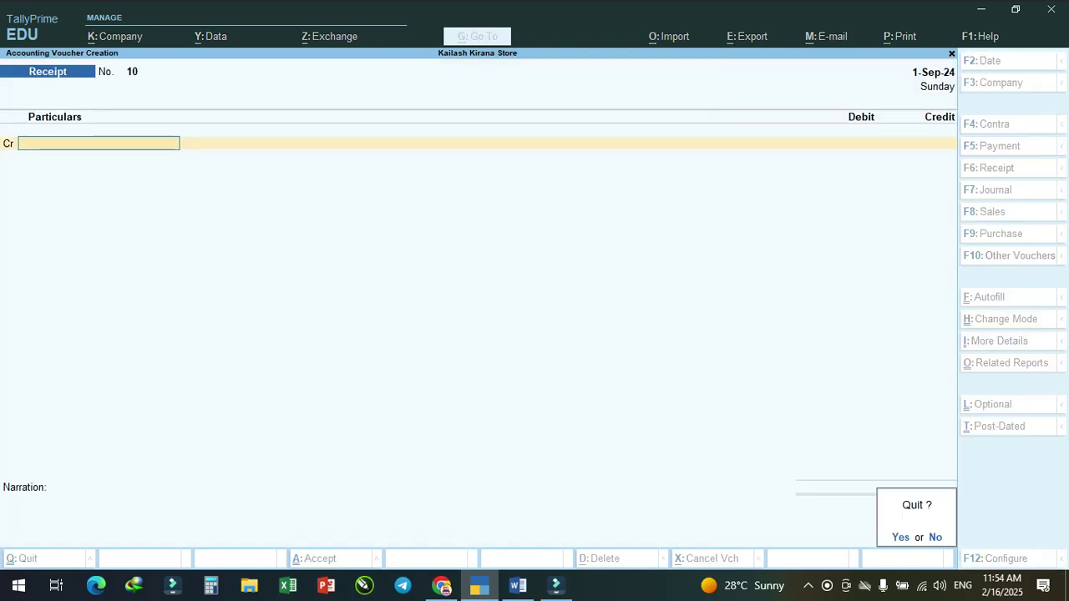
{"action": "key", "text": "y"}
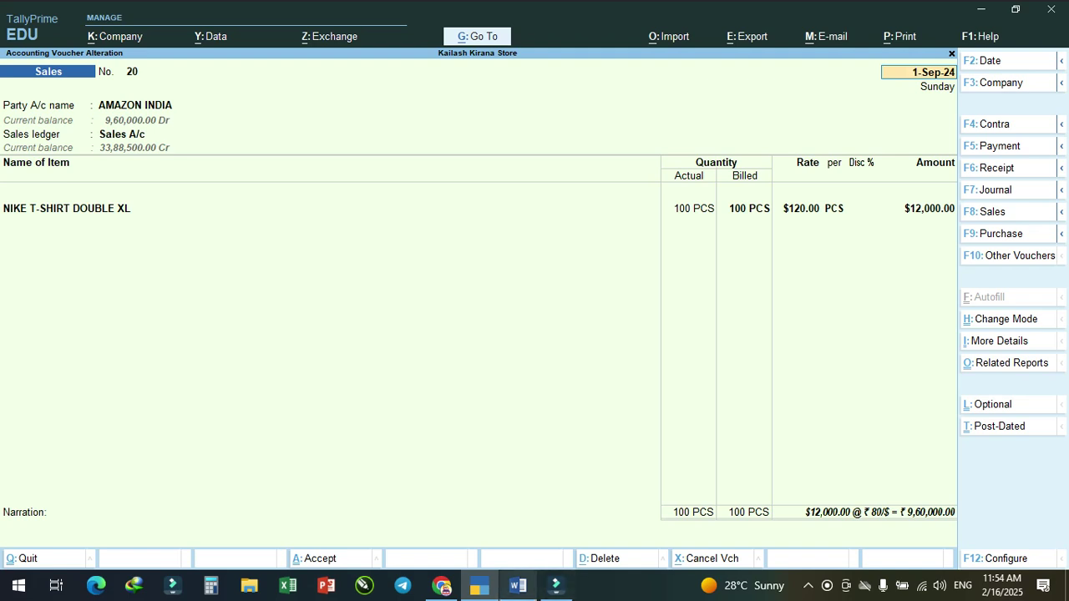
Step: Switch to the Word notes and correct the sales voucher's bill number to 20
{"action": "left_click", "coordinate": [517, 585]}
{"action": "left_click", "coordinate": [362, 259]}
{"action": "key", "text": "BackSpace"}
{"action": "type", "text": "0"}
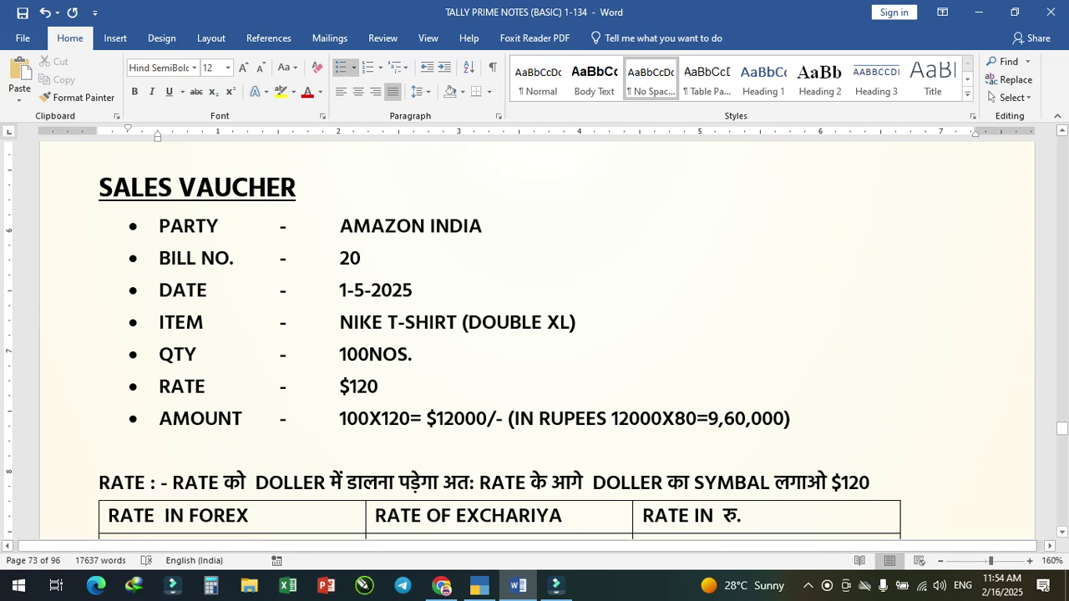
Step: Change the sales voucher's date in the notes to 1-9-2025 and save the document
{"action": "left_click", "coordinate": [414, 292]}
{"action": "key", "text": "BackSpace"}
{"action": "key", "text": "BackSpace"}
{"action": "key", "text": "BackSpace"}
{"action": "key", "text": "BackSpace"}
{"action": "key", "text": "BackSpace"}
{"action": "key", "text": "BackSpace"}
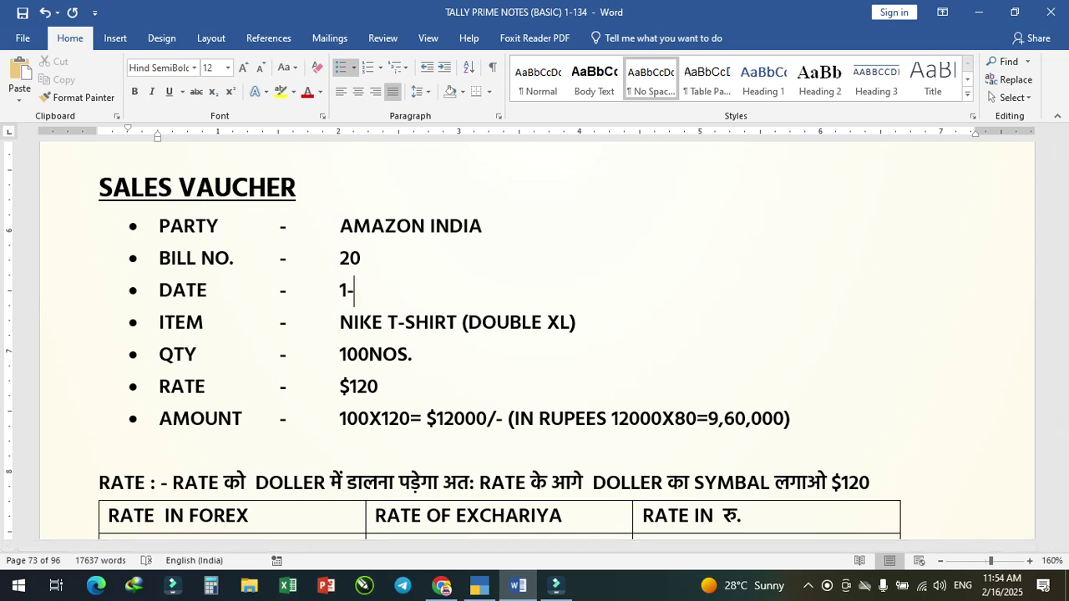
{"action": "type", "text": "9-2025"}
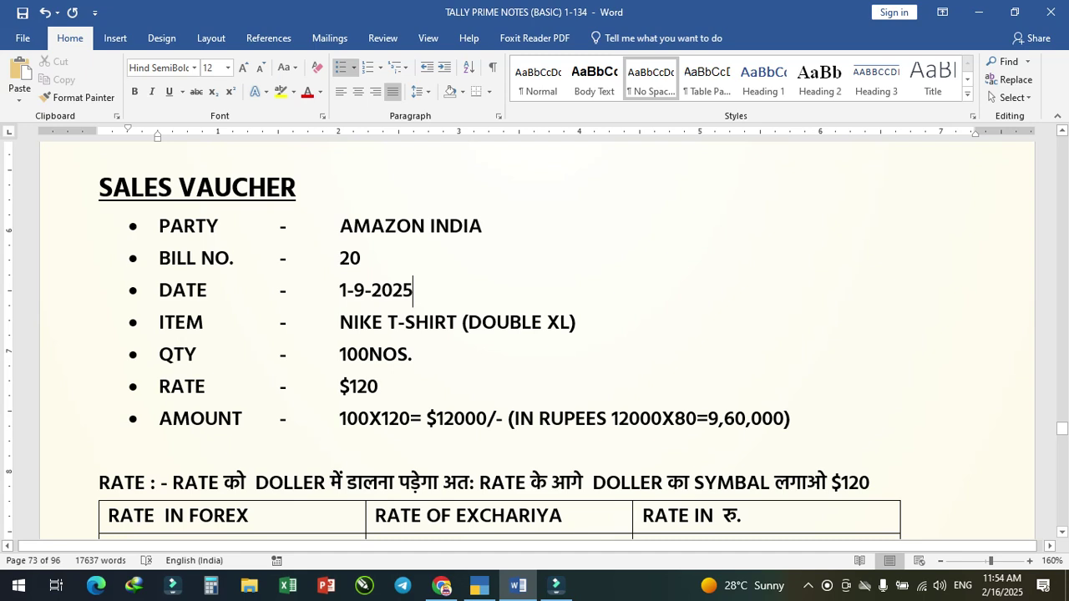
{"action": "key", "text": "ctrl+s"}
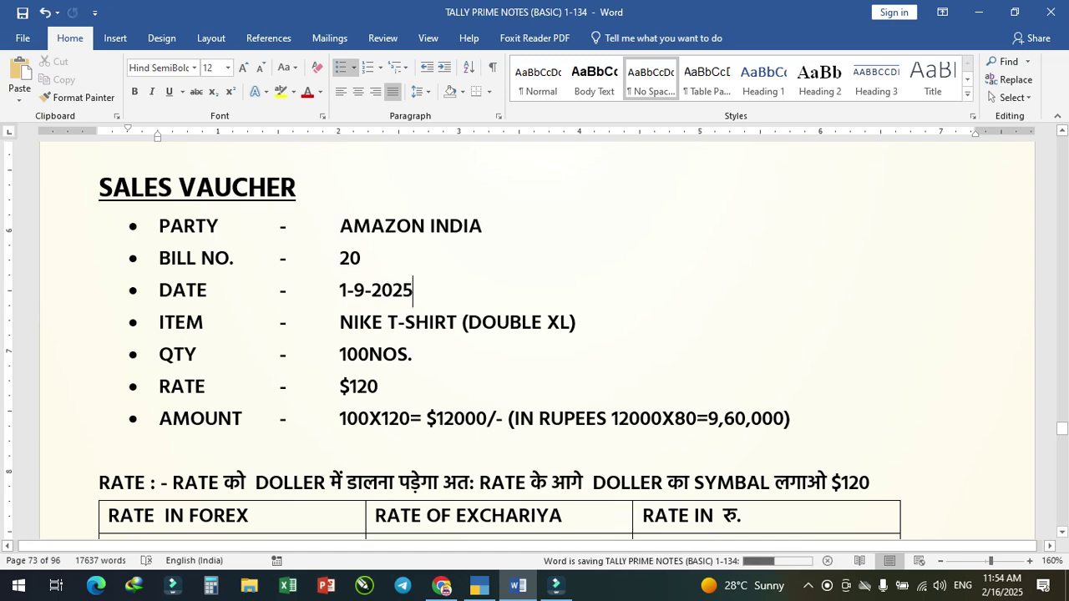
{"action": "scroll", "coordinate": [534, 334], "scroll_direction": "down", "scroll_amount": 2}
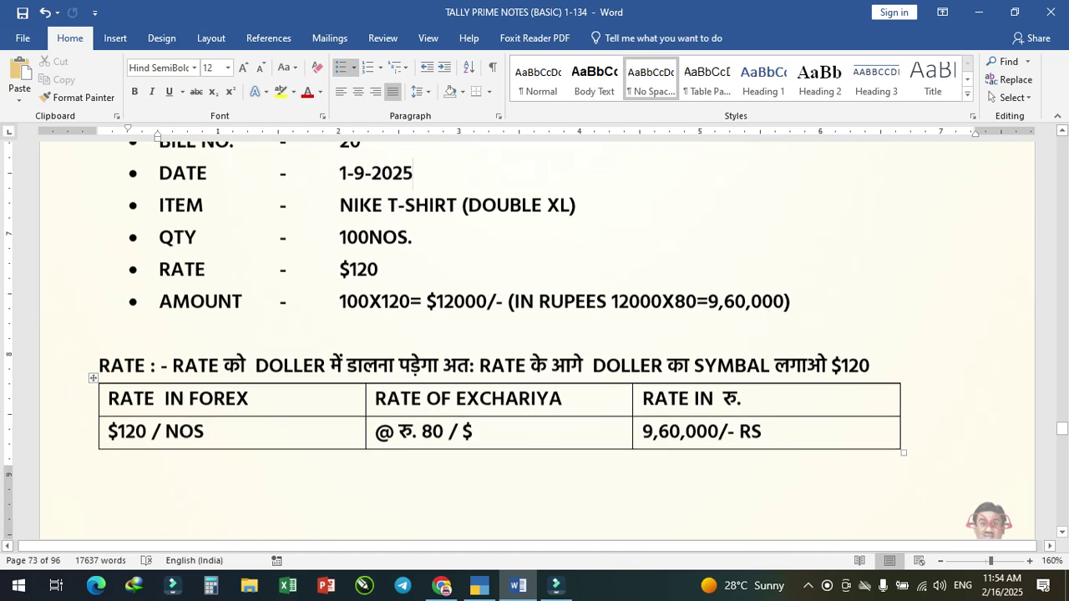
Step: Check the receipt section of the notes, then switch to TallyPrime, close the saved sales voucher and set the voucher date to 1-10
{"action": "scroll", "coordinate": [535, 334], "scroll_direction": "down", "scroll_amount": 5}
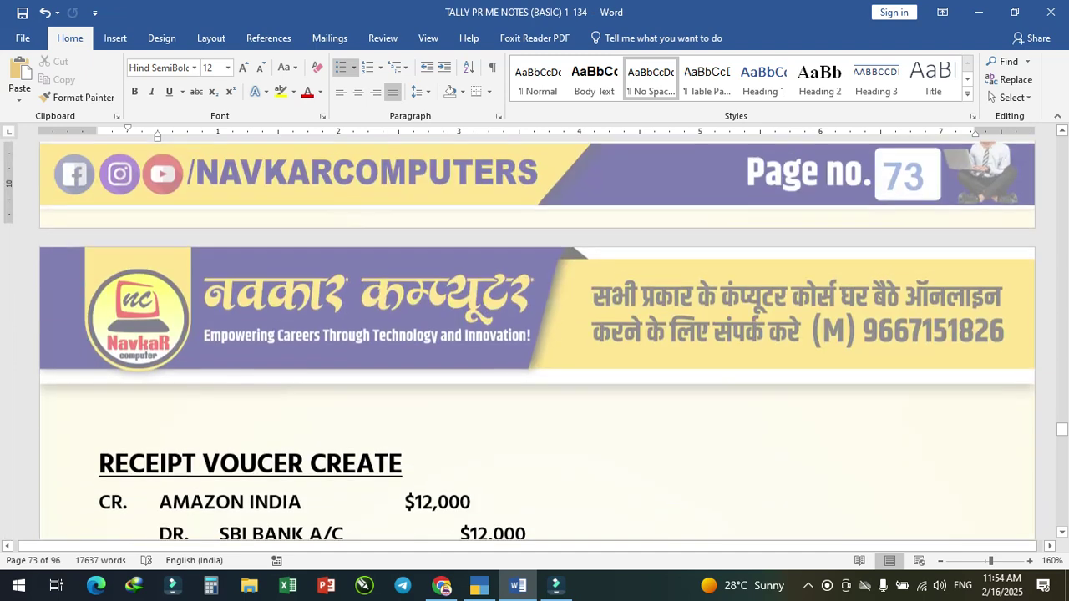
{"action": "scroll", "coordinate": [535, 334], "scroll_direction": "down", "scroll_amount": 4}
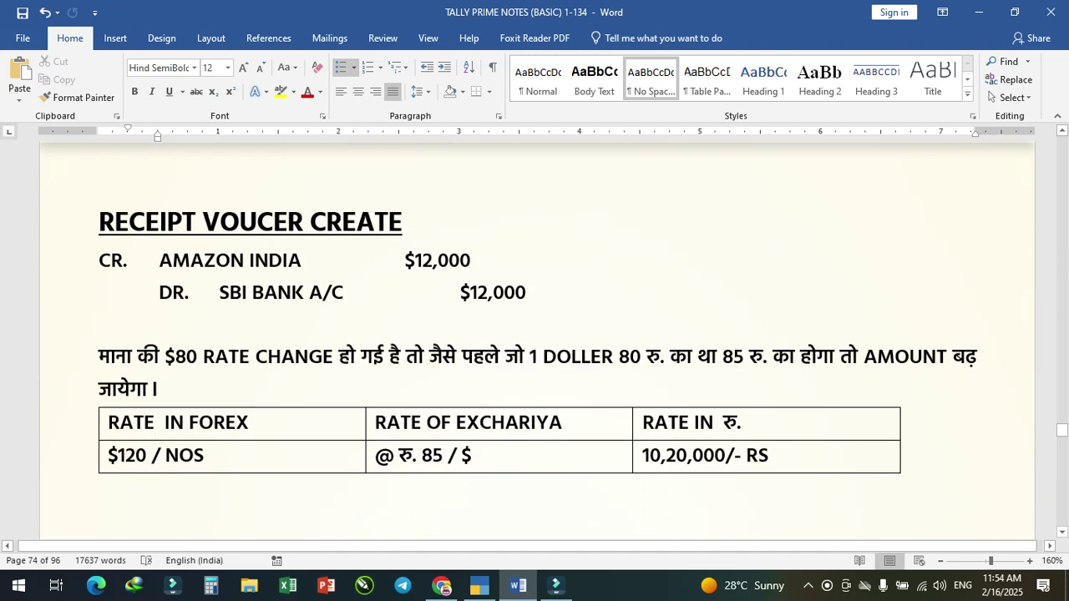
{"action": "left_click", "coordinate": [479, 585]}
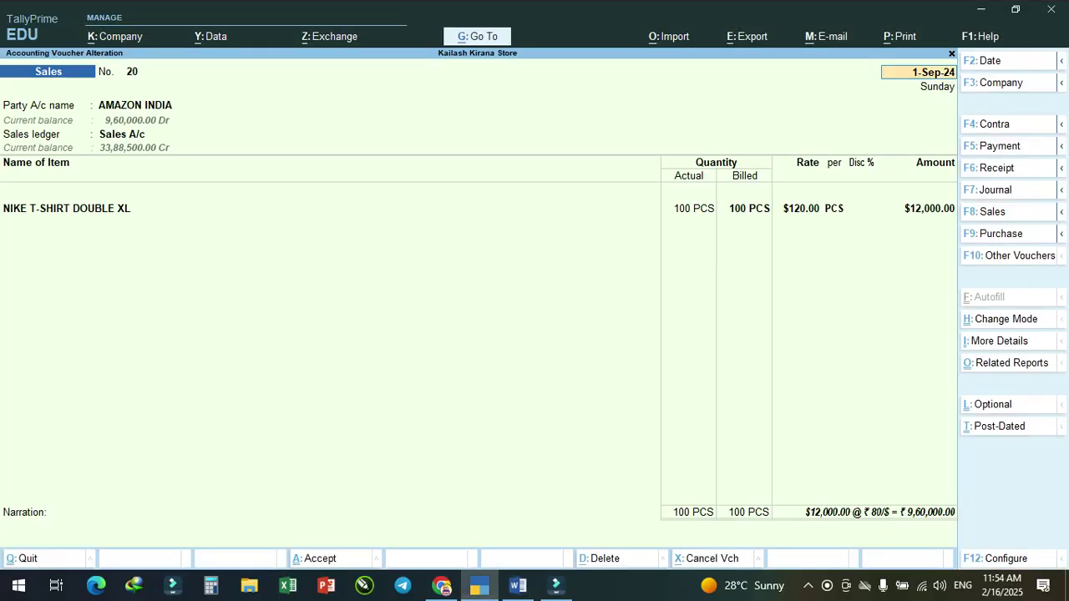
{"action": "key", "text": "Escape"}
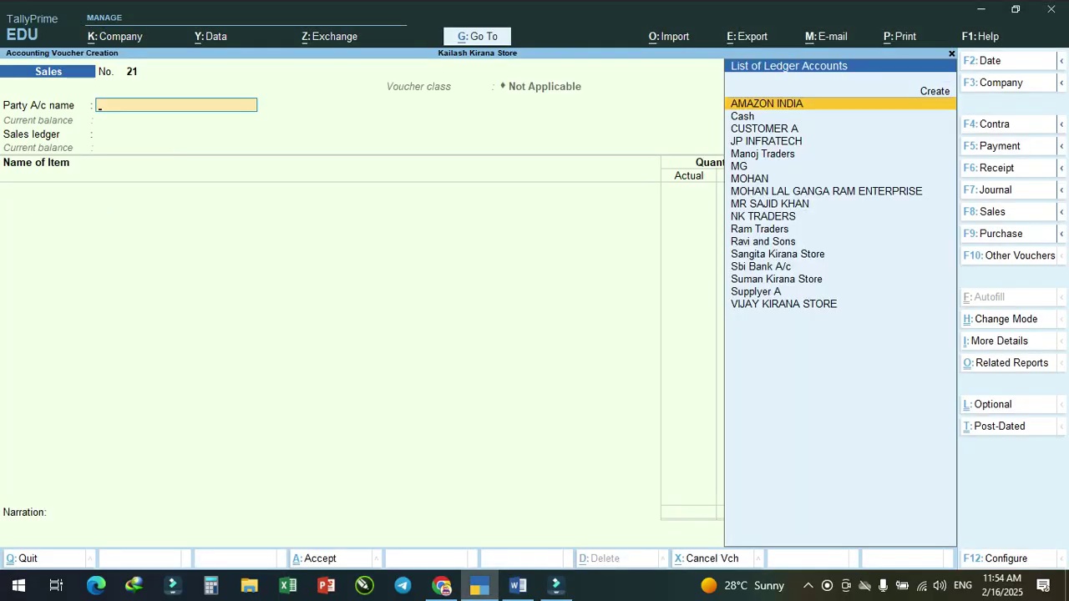
{"action": "key", "text": "F2"}
{"action": "type", "text": "1"}
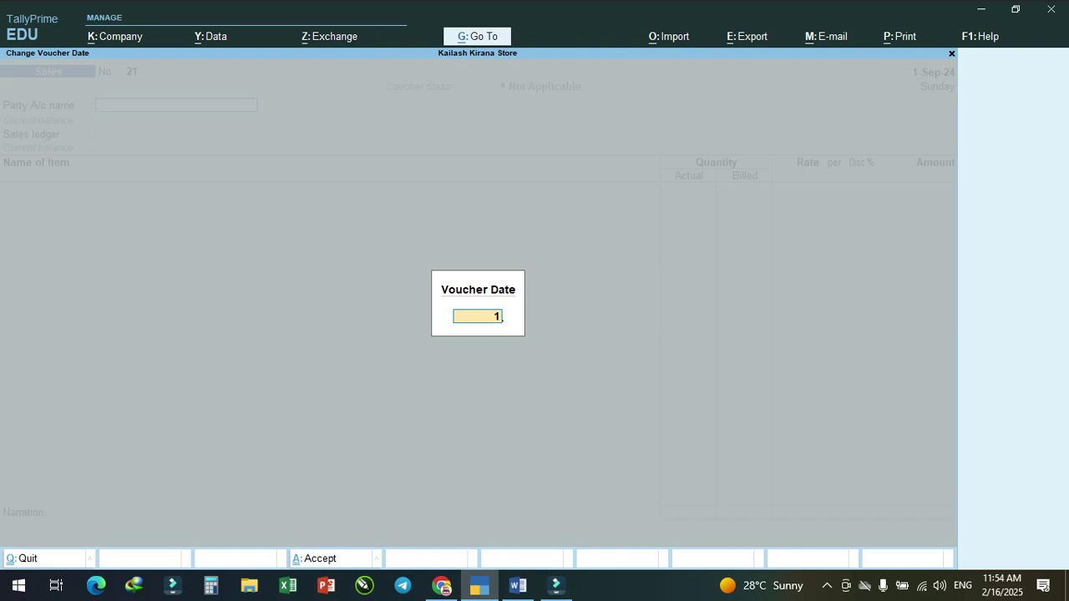
{"action": "type", "text": "-10"}
{"action": "key", "text": "Return"}
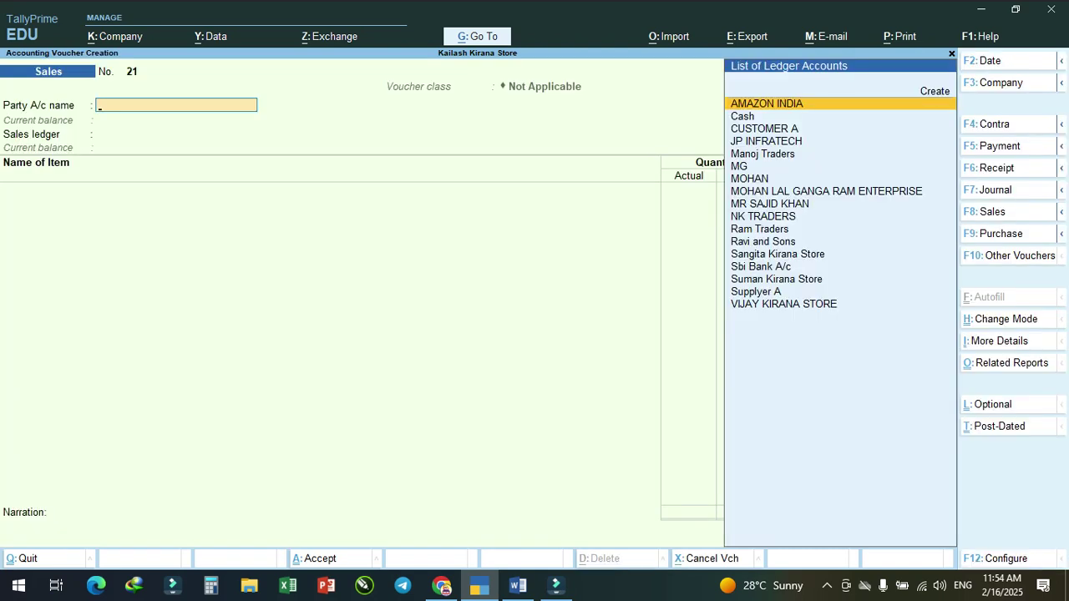
{"action": "key", "text": "Return"}
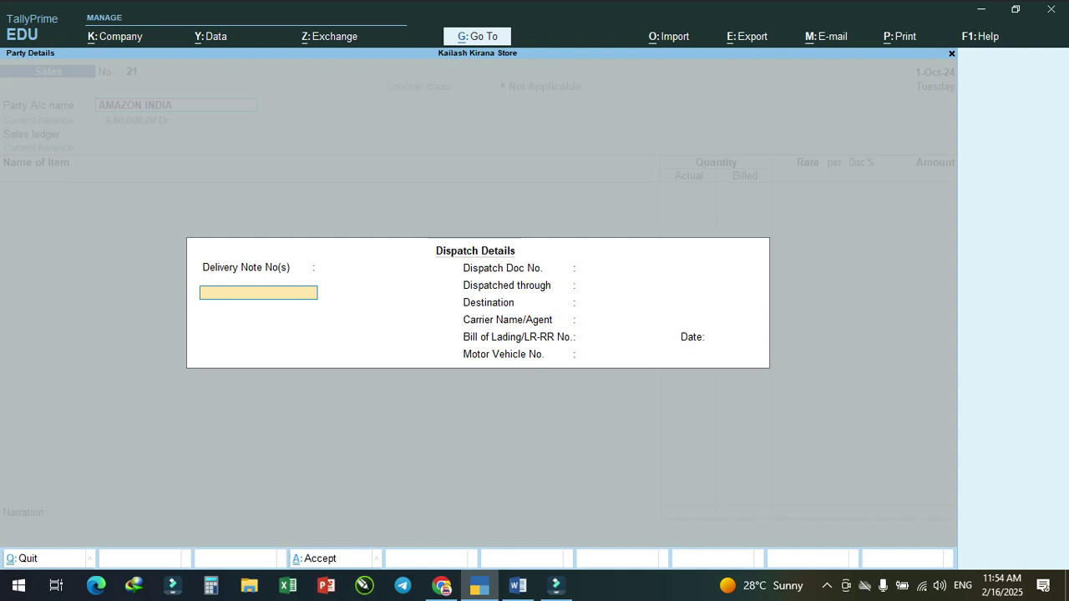
{"action": "key", "text": "Escape"}
{"action": "key", "text": "y"}
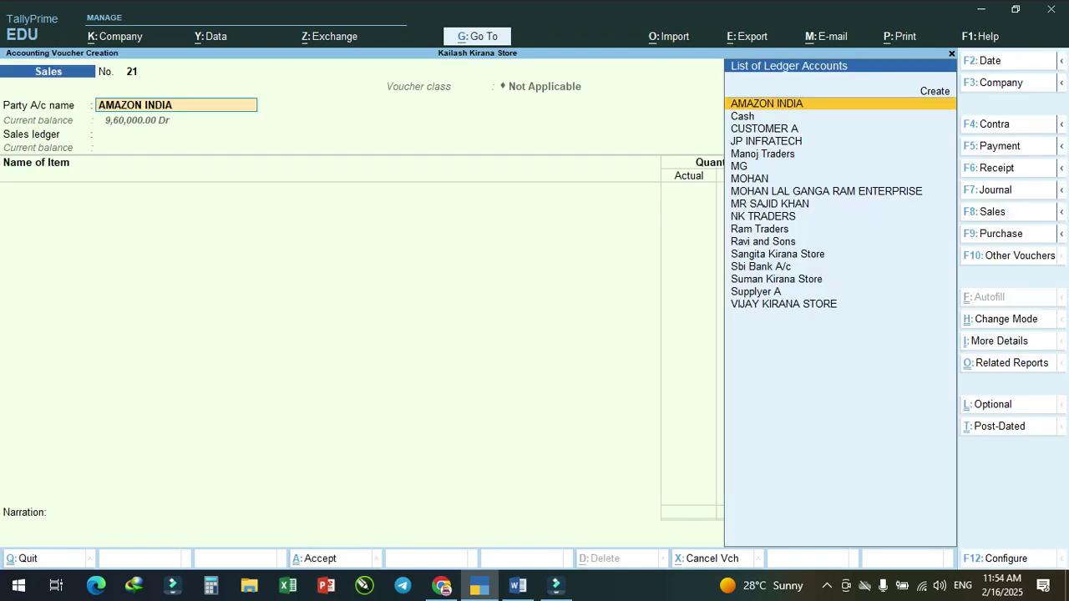
Step: Start a receipt voucher crediting AMAZON INDIA with $12,000
{"action": "key", "text": "F6"}
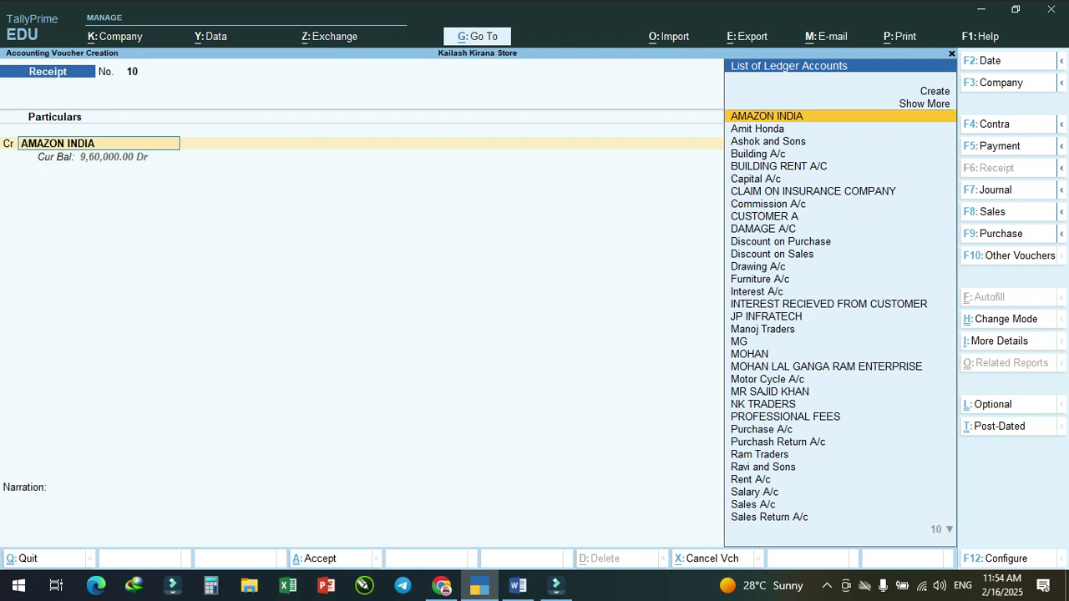
{"action": "key", "text": "Return"}
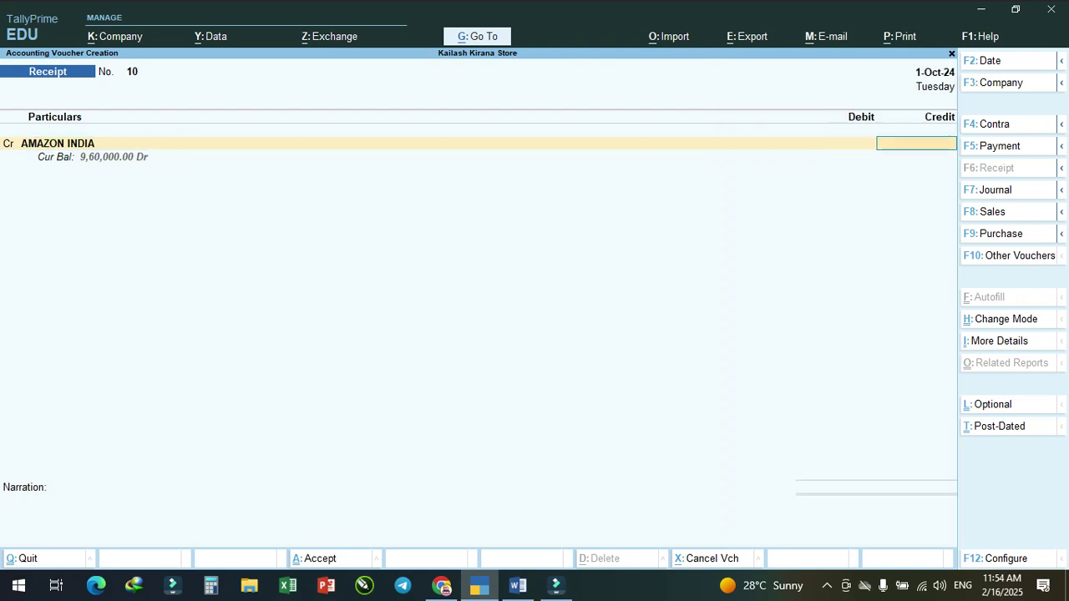
{"action": "type", "text": "5"}
{"action": "type", "text": "12000"}
{"action": "key", "text": "Return"}
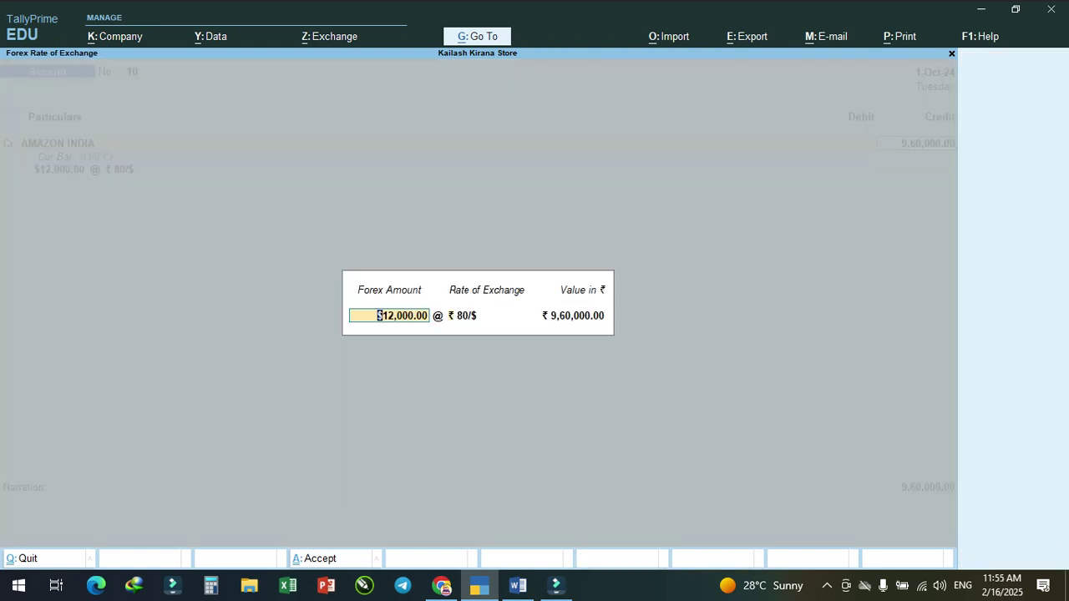
Step: Set the rate of exchange for the AMAZON INDIA credit to ₹85/$
{"action": "key", "text": "Return"}
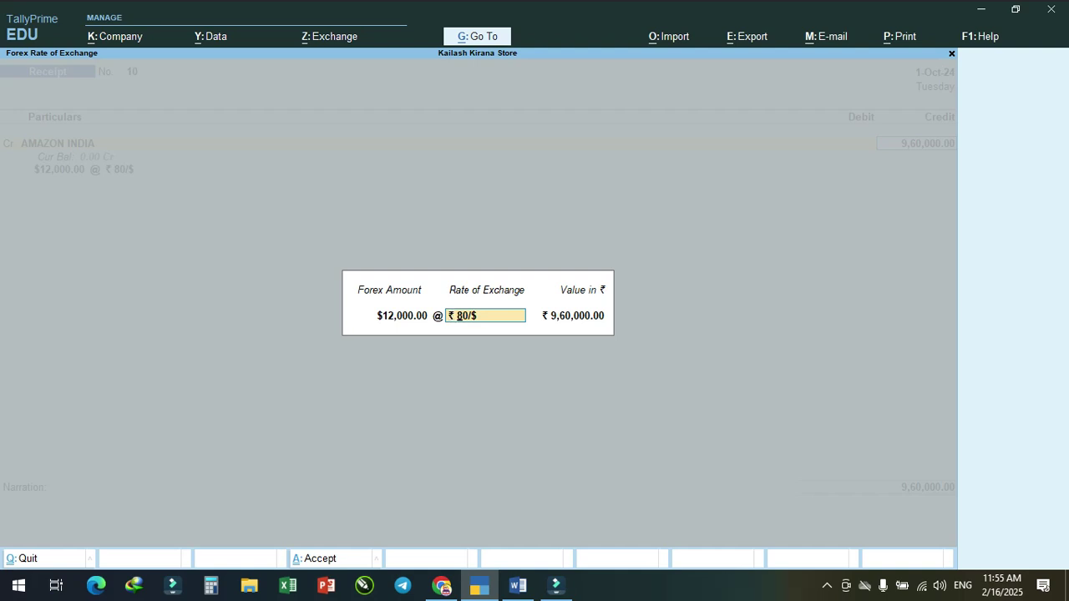
{"action": "key", "text": "Delete"}
{"action": "key", "text": "Delete"}
{"action": "type", "text": "85"}
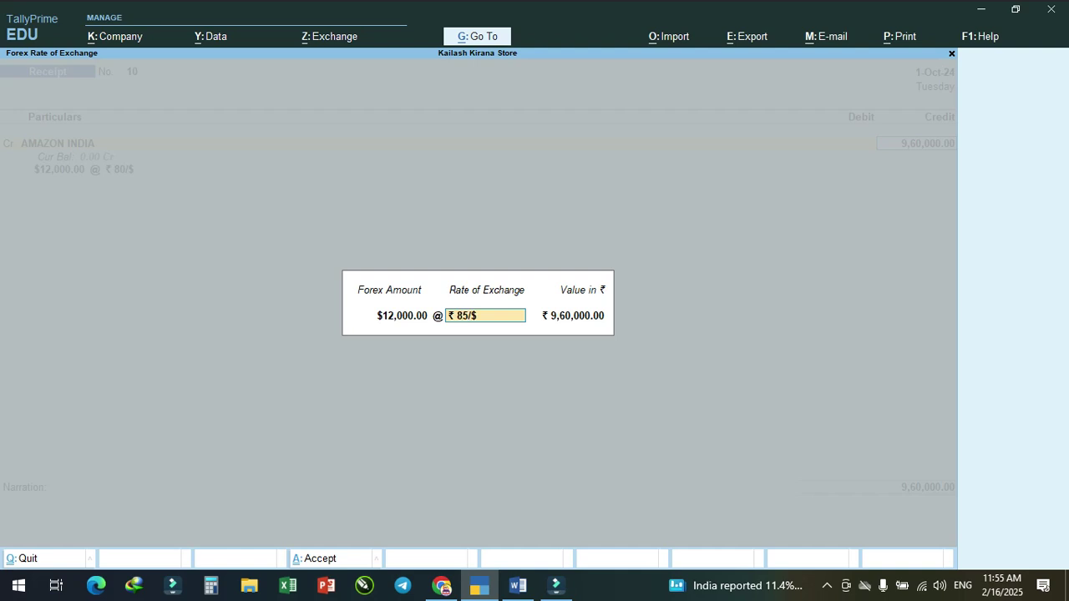
Step: Switch to the Word notes, insert the line "DATE – 1-10-2025" under the RECEIPT VOUCER CREATE heading and save the document
{"action": "left_click", "coordinate": [518, 587]}
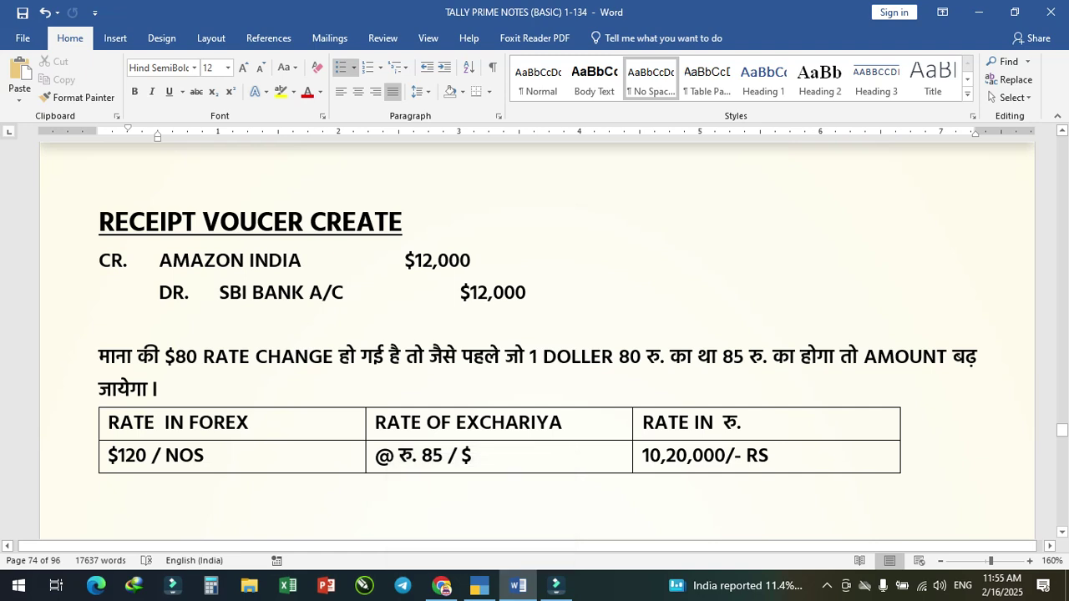
{"action": "left_click", "coordinate": [99, 262]}
{"action": "key", "text": "Return"}
{"action": "key", "text": "Up"}
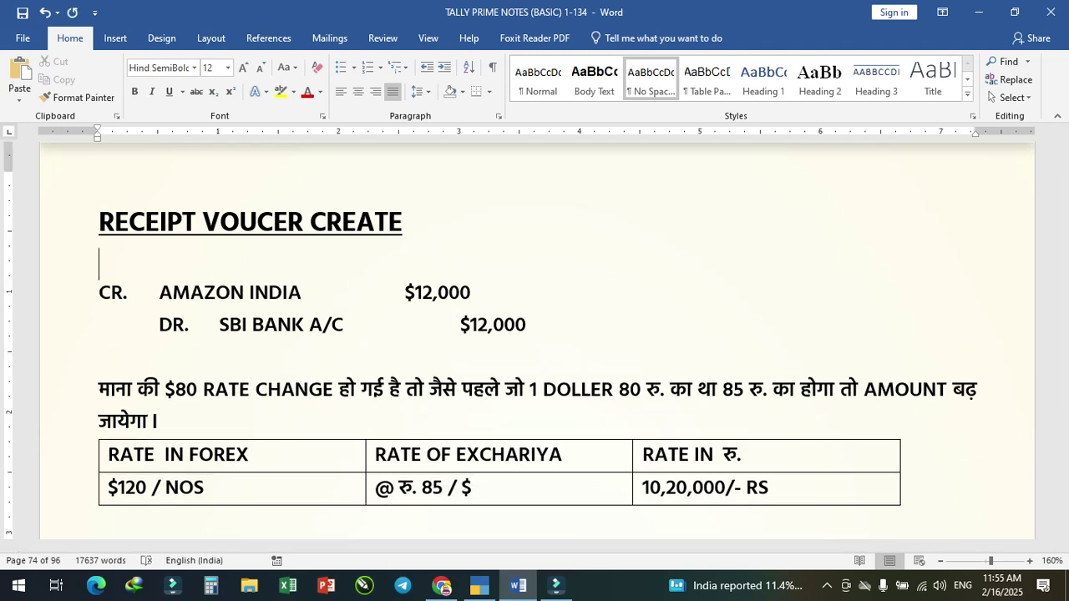
{"action": "type", "text": "DATE -"}
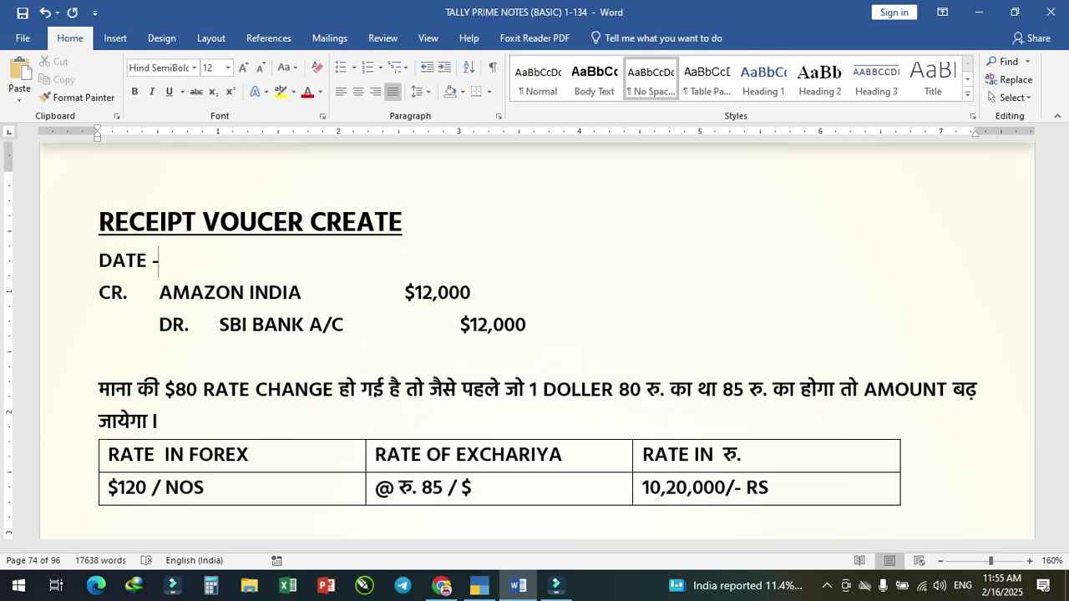
{"action": "type", "text": " 1-10-2025"}
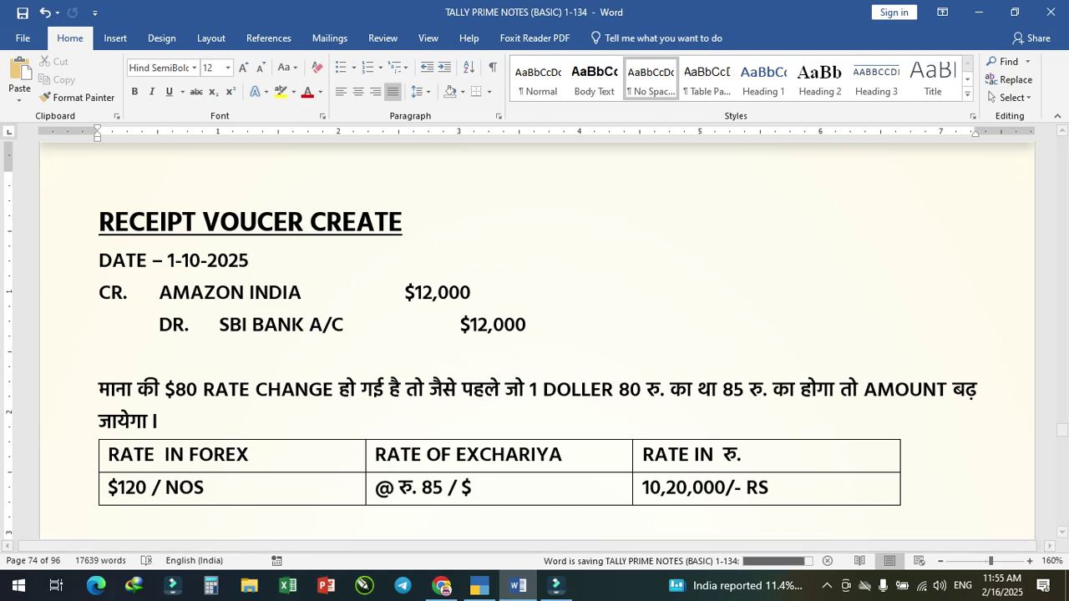
Step: Return to TallyPrime, accept the forex conversion and allocate AMAZON INDIA's $12,000 credit against reference bill 20
{"action": "key", "text": "alt+Tab"}
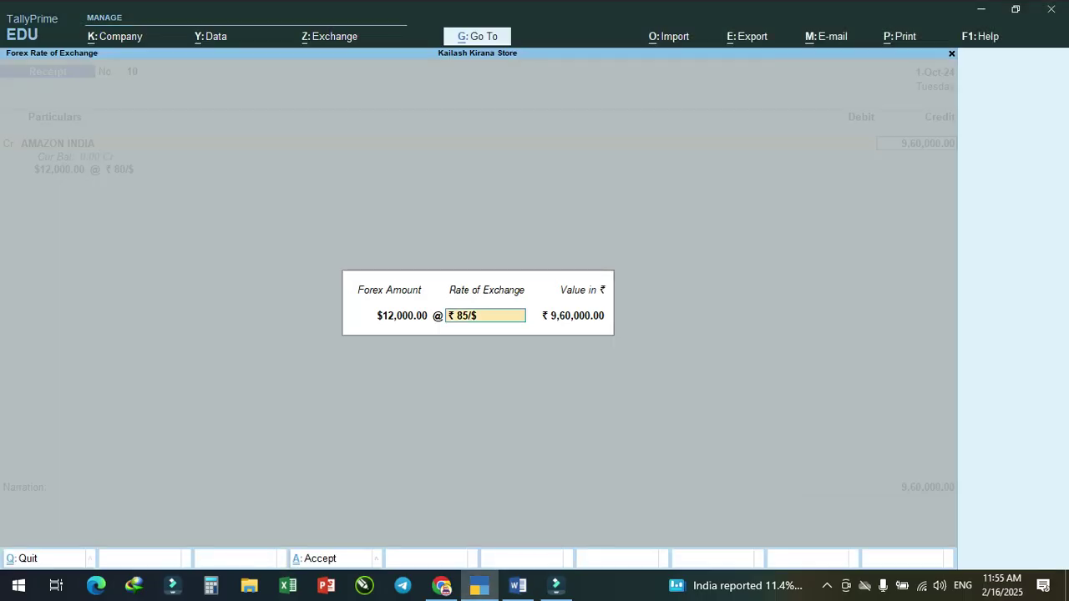
{"action": "key", "text": "Return"}
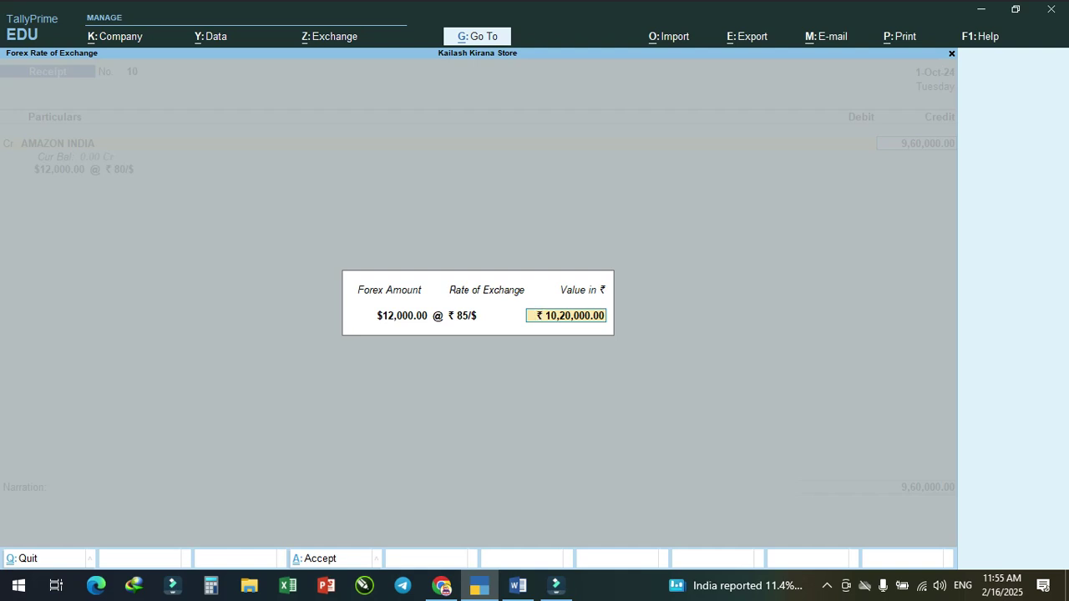
{"action": "key", "text": "Return"}
{"action": "key", "text": "Return"}
{"action": "key", "text": "Return"}
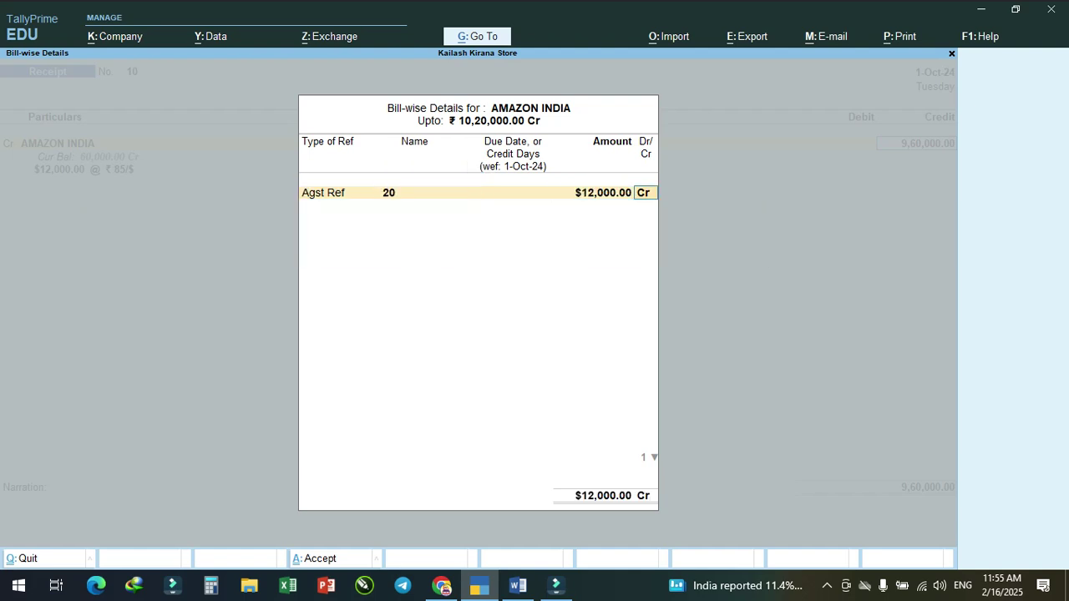
{"action": "key", "text": "Return"}
{"action": "key", "text": "Return"}
{"action": "key", "text": "Return"}
{"action": "key", "text": "Return"}
{"action": "key", "text": "Return"}
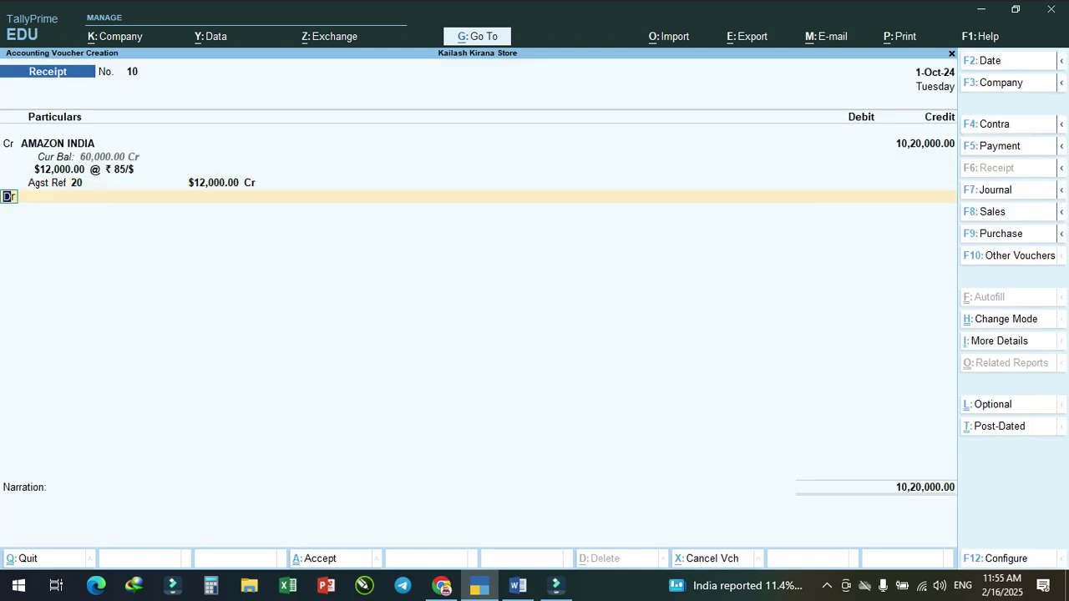
Step: Debit Sbi Bank A/c with $12,000 at ₹85/$, keep the Cheque/DD bank allocation and save the receipt voucher
{"action": "type", "text": "sbi"}
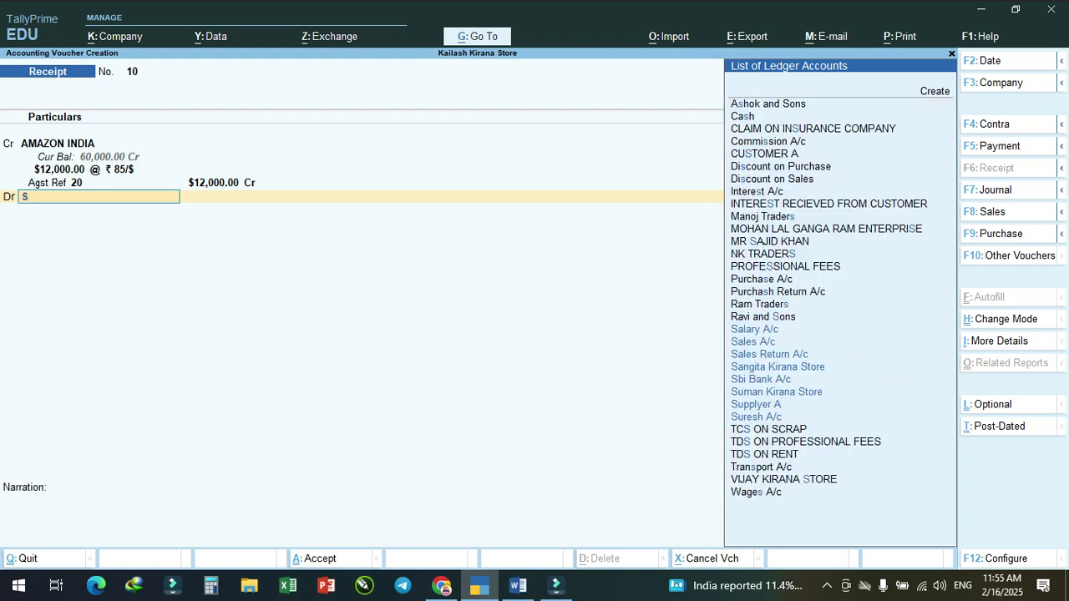
{"action": "key", "text": "Return"}
{"action": "key", "text": "Return"}
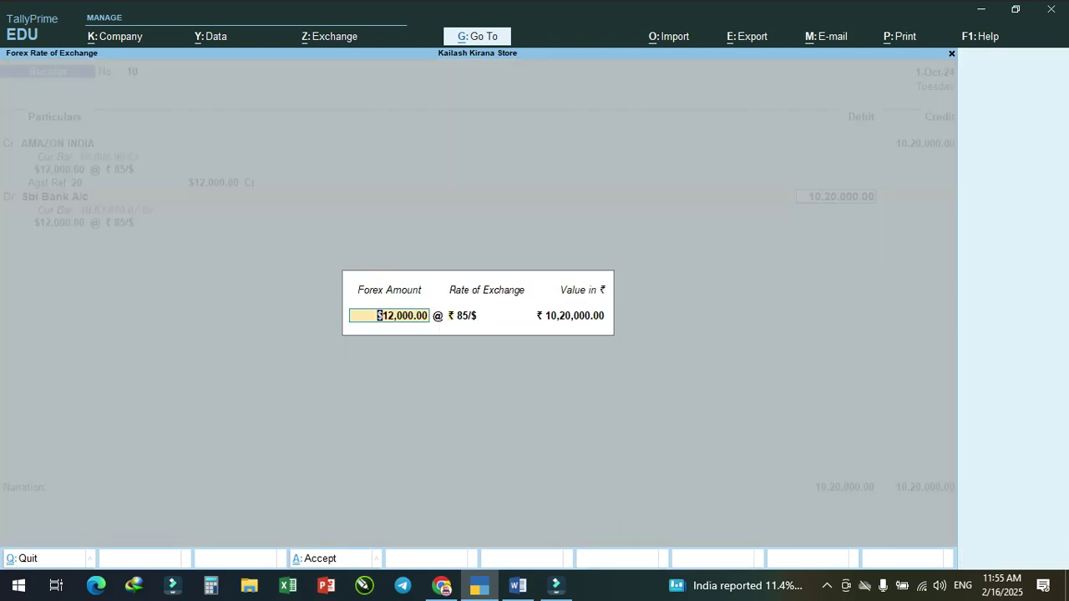
{"action": "key", "text": "Return"}
{"action": "key", "text": "Return"}
{"action": "key", "text": "Return"}
{"action": "key", "text": "Return"}
{"action": "key", "text": "Return"}
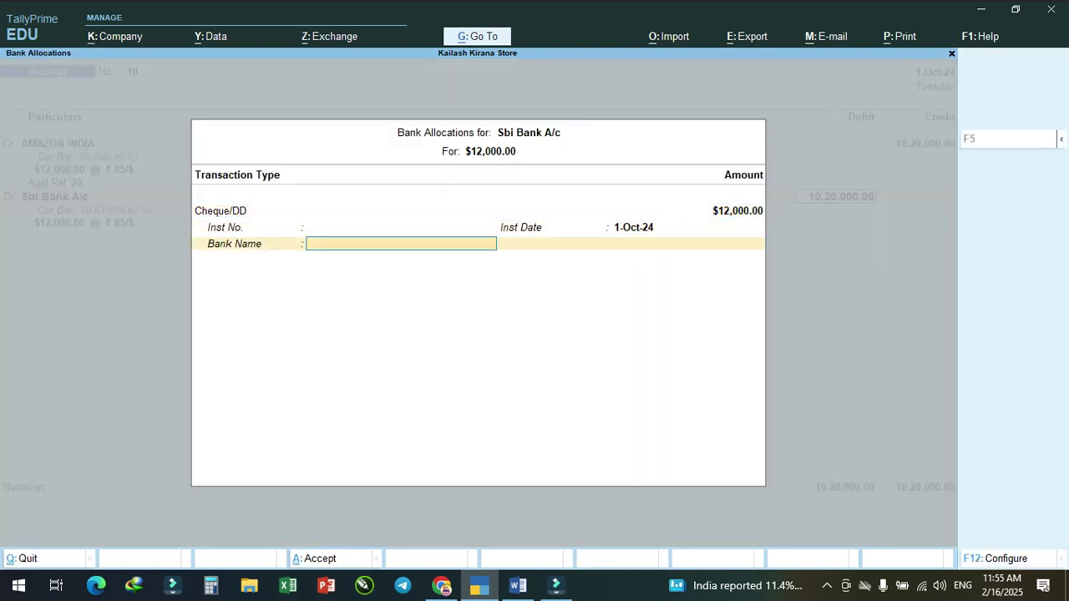
{"action": "key", "text": "Return"}
{"action": "key", "text": "Return"}
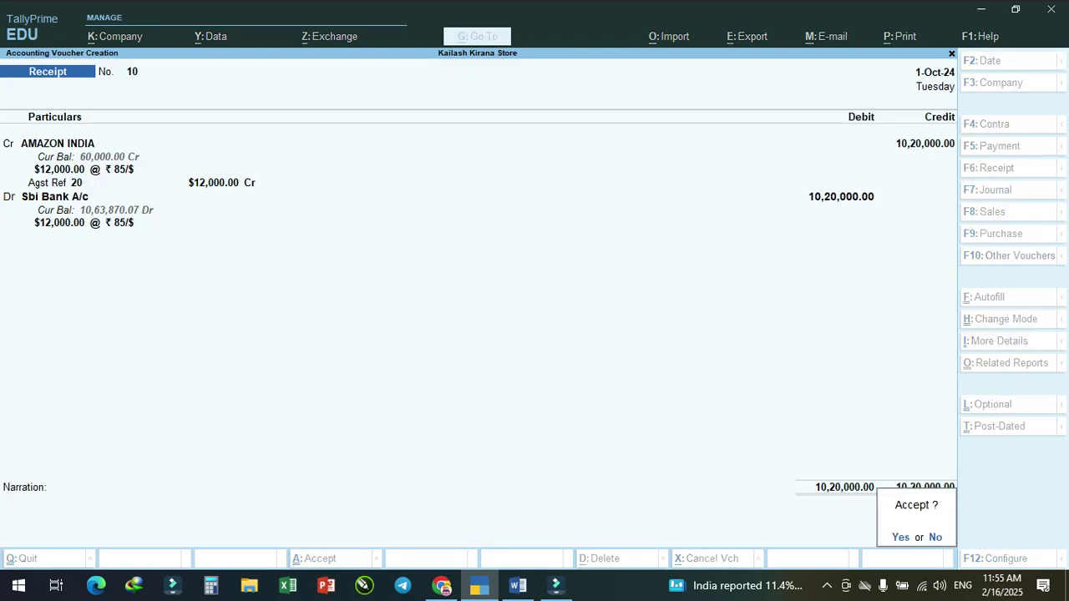
{"action": "key", "text": "Return"}
Step: Switch to the Word notes and read the report-check instructions for viewing AMAZON INDIA's ledger and unadjusted forex gain or loss
{"action": "left_click", "coordinate": [518, 584]}
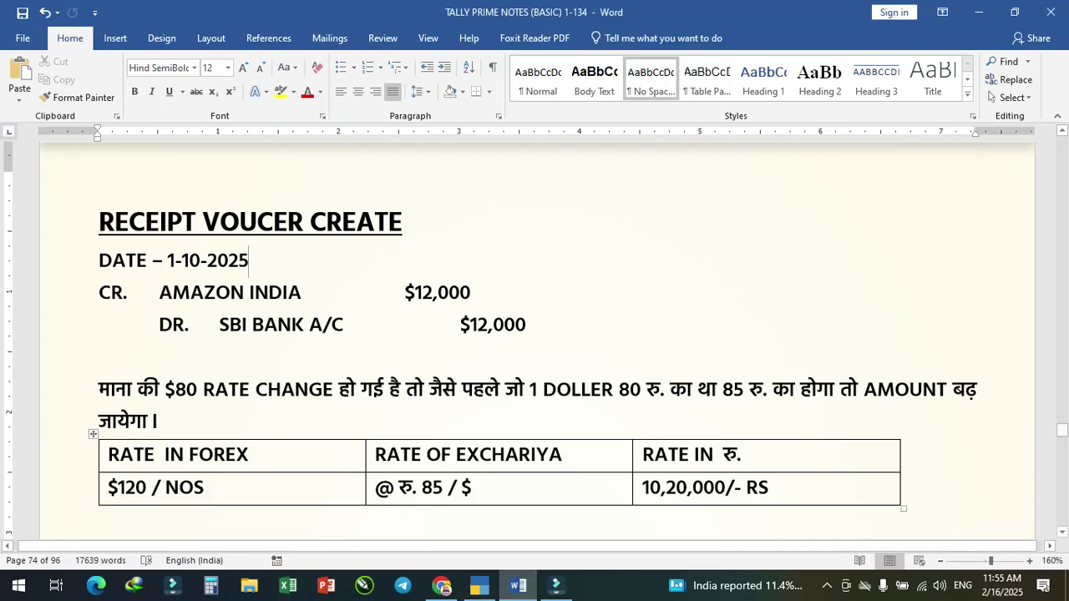
{"action": "scroll", "coordinate": [535, 334], "scroll_direction": "down", "scroll_amount": 1}
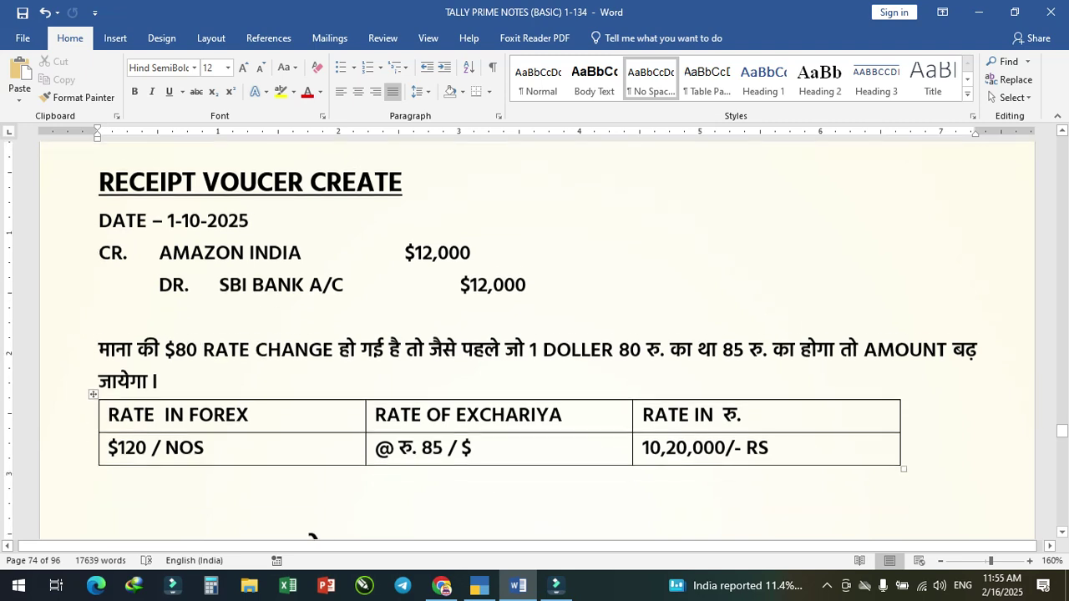
{"action": "scroll", "coordinate": [534, 334], "scroll_direction": "down", "scroll_amount": 2}
{"action": "scroll", "coordinate": [534, 334], "scroll_direction": "down", "scroll_amount": 7}
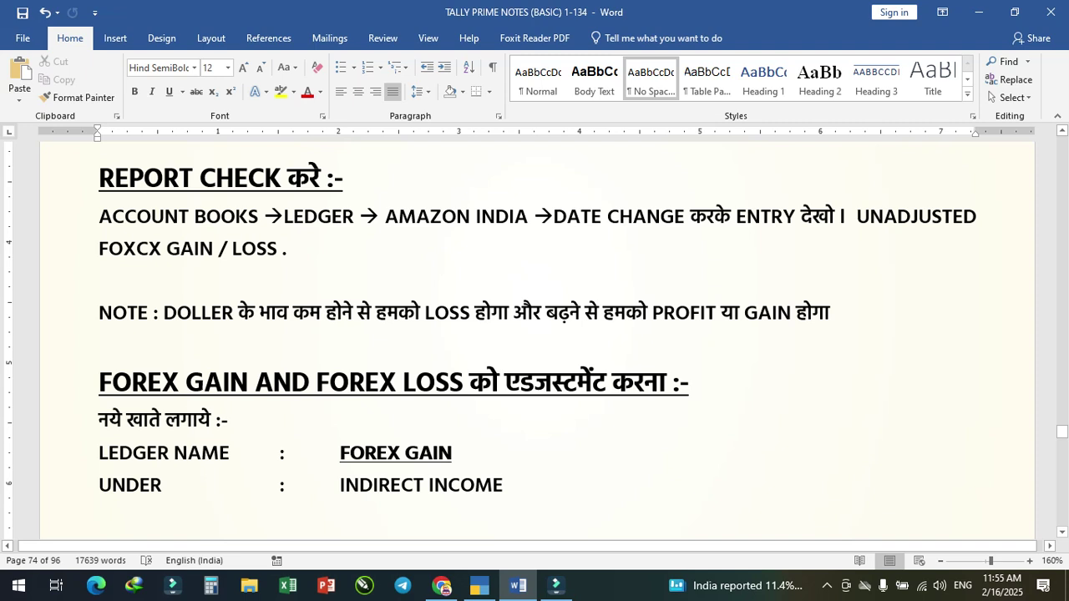
{"action": "left_click_drag", "start_coordinate": [100, 179], "coordinate": [346, 180]}
{"action": "left_click", "coordinate": [360, 217]}
{"action": "left_click_drag", "start_coordinate": [384, 217], "coordinate": [978, 217]}
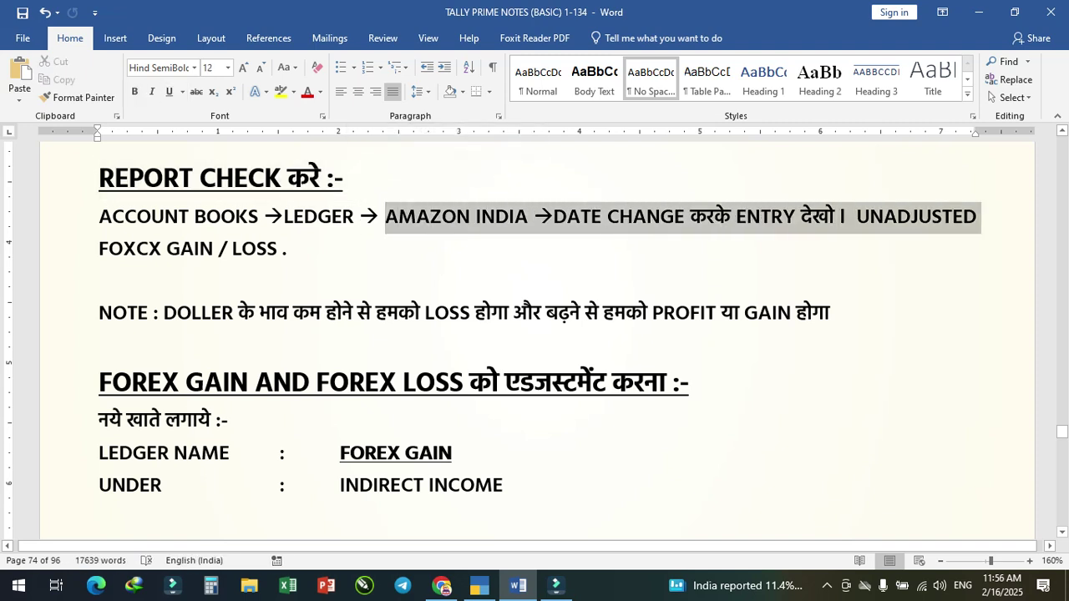
{"action": "left_click", "coordinate": [897, 217]}
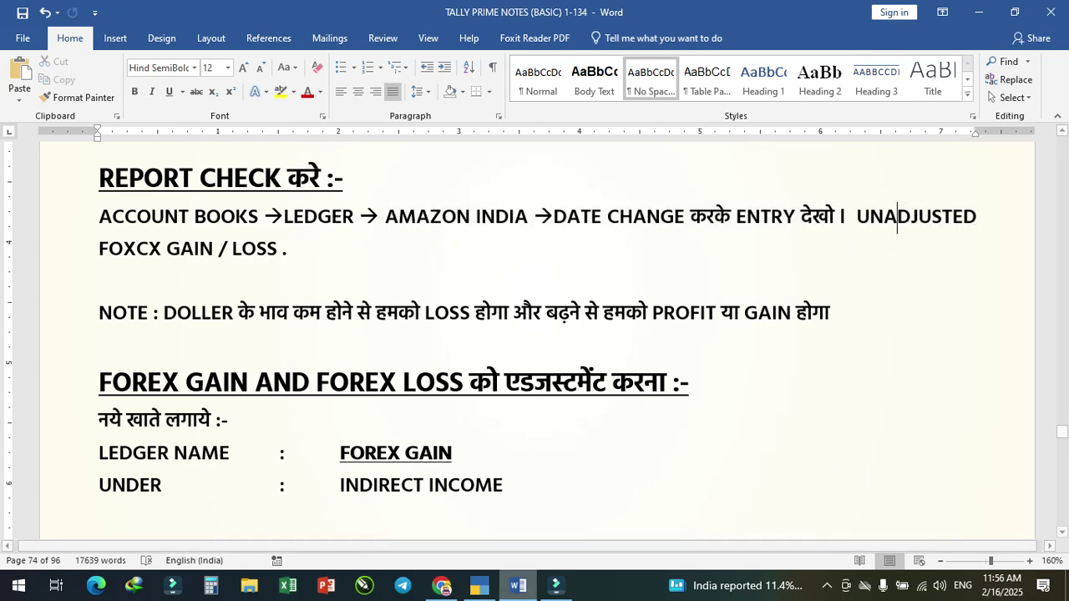
Step: Switch back to TallyPrime and leave the blank receipt voucher, returning to the Gateway of Tally
{"action": "key", "text": "alt+Tab"}
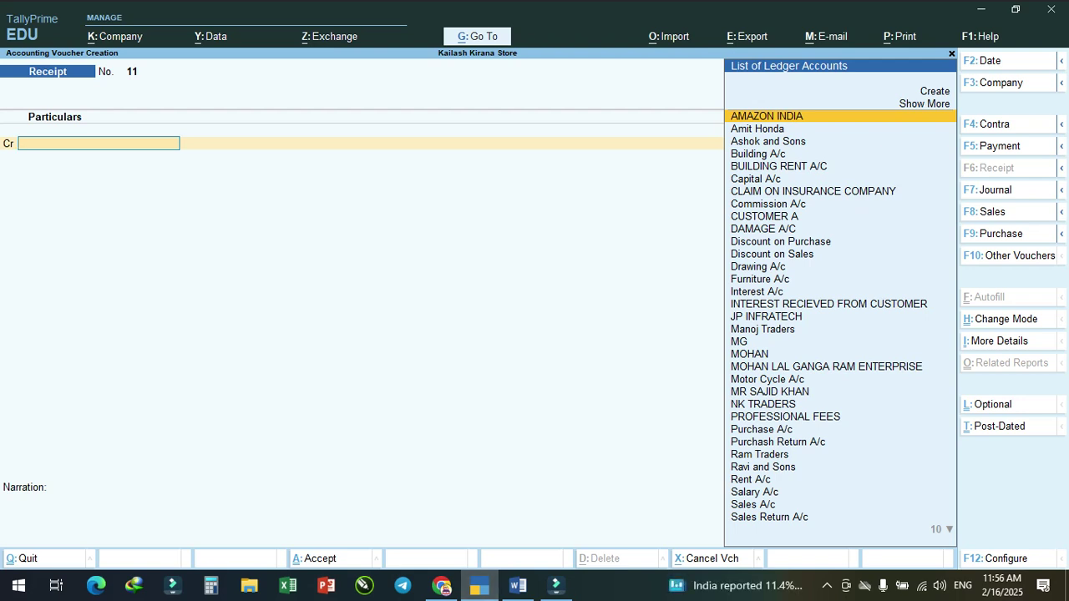
{"action": "key", "text": "Escape"}
{"action": "key", "text": "Escape"}
{"action": "key", "text": "Escape"}
{"action": "key", "text": "Escape"}
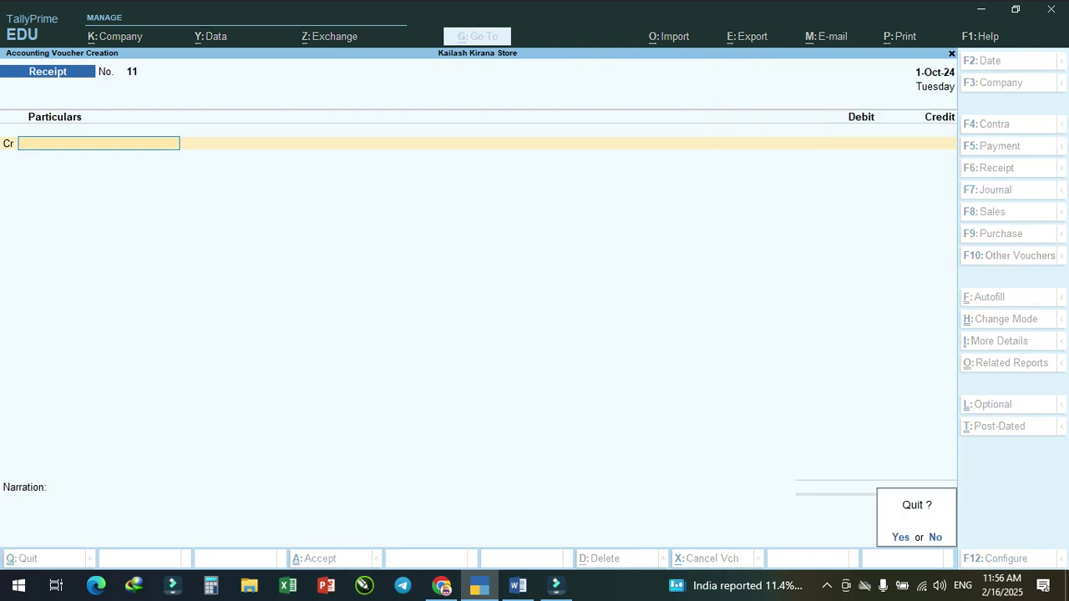
{"action": "key", "text": "Escape"}
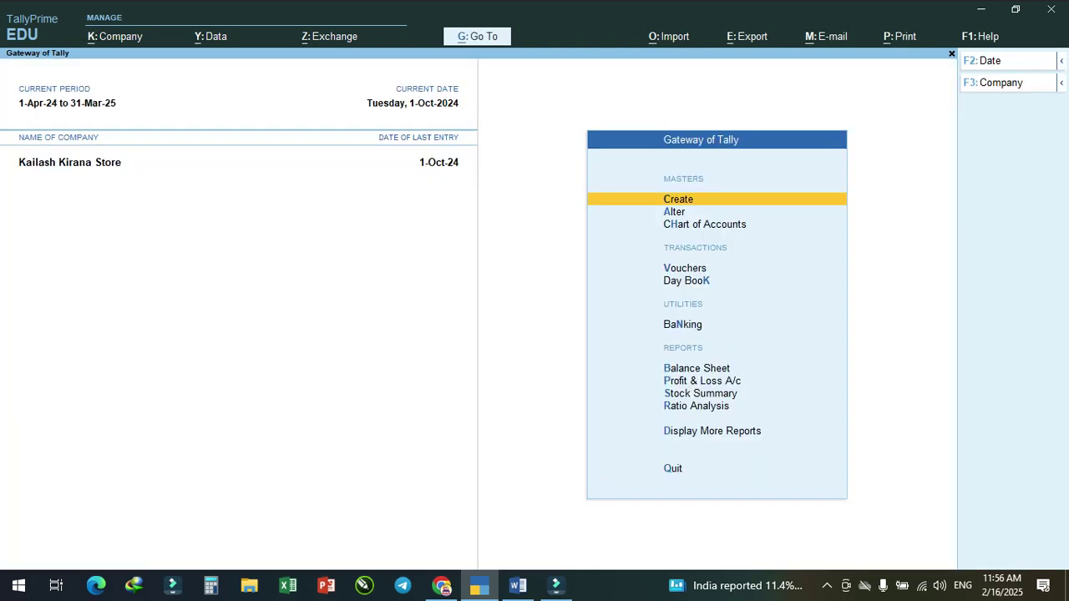
Step: Open the Ledger Vouchers report for AMAZON INDIA and highlight its Unadjusted Forex Gain/Loss line
{"action": "key", "text": "Down"}
{"action": "key", "text": "Down"}
{"action": "key", "text": "Down"}
{"action": "key", "text": "Down"}
{"action": "key", "text": "Down"}
{"action": "key", "text": "Down"}
{"action": "key", "text": "Down"}
{"action": "key", "text": "Down"}
{"action": "key", "text": "Down"}
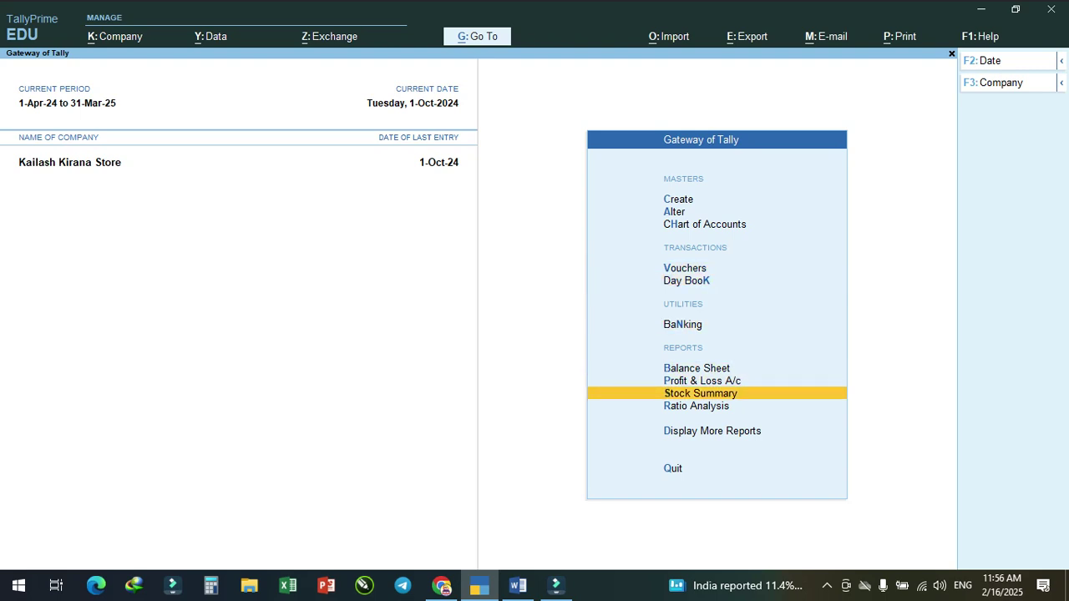
{"action": "key", "text": "Down"}
{"action": "key", "text": "Return"}
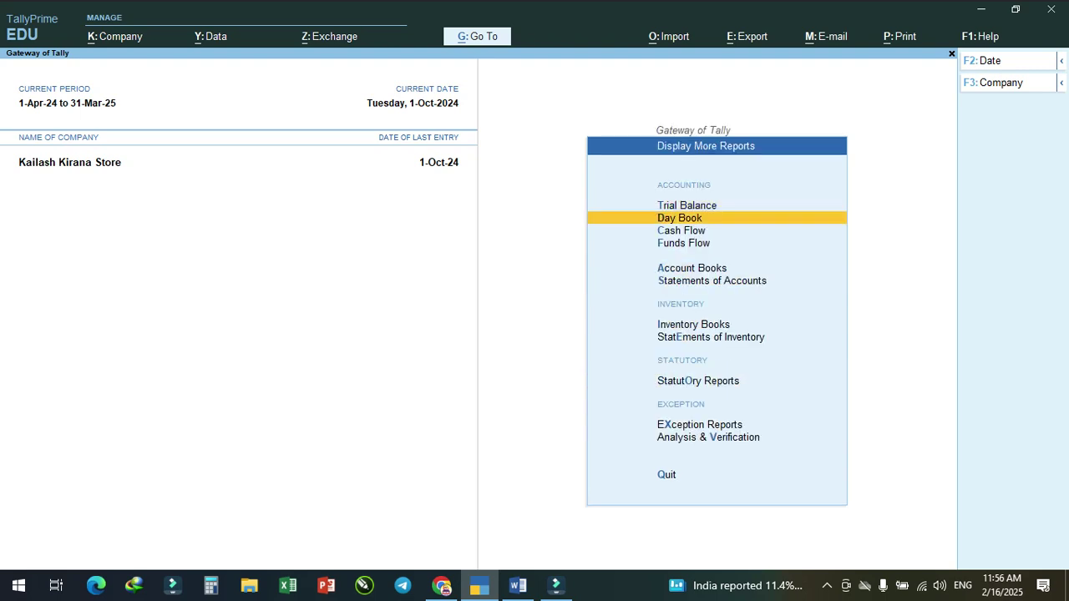
{"action": "key", "text": "Down"}
{"action": "key", "text": "Down"}
{"action": "key", "text": "Down"}
{"action": "key", "text": "Return"}
{"action": "key", "text": "Down"}
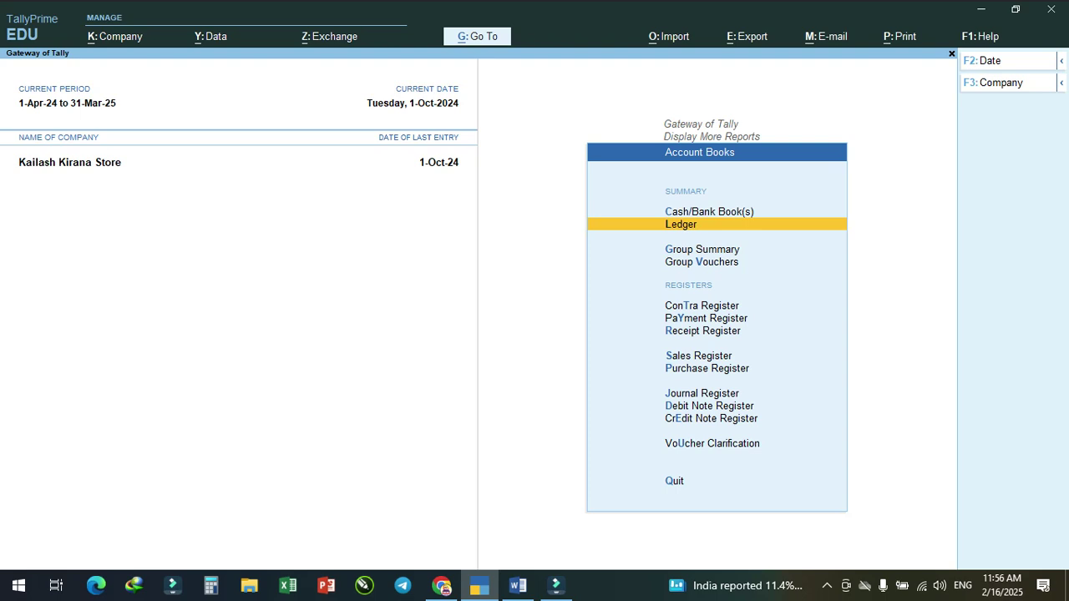
{"action": "key", "text": "Return"}
{"action": "key", "text": "Return"}
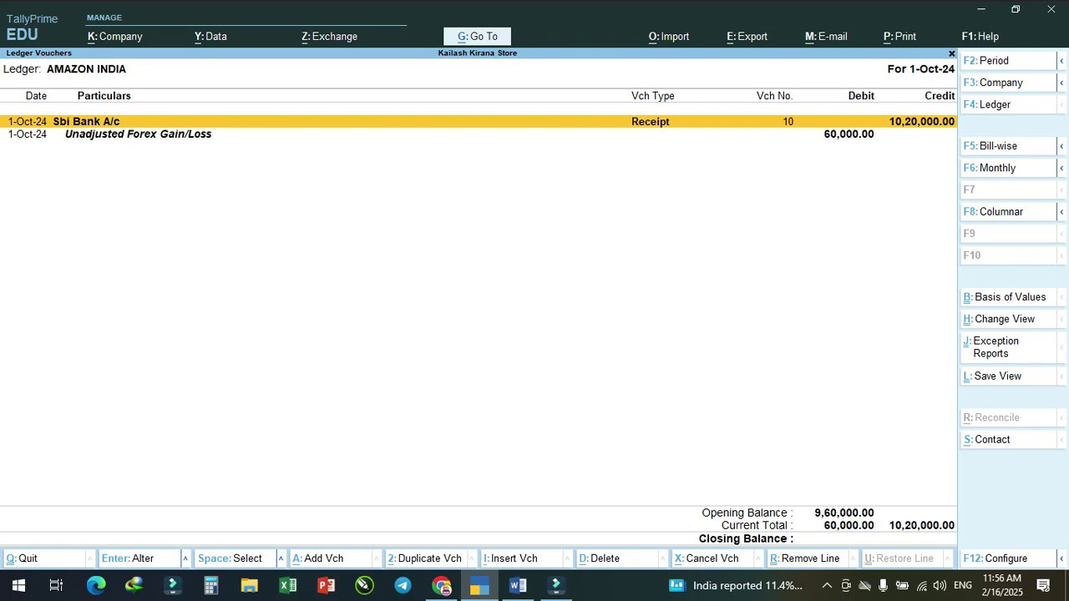
{"action": "key", "text": "Down"}
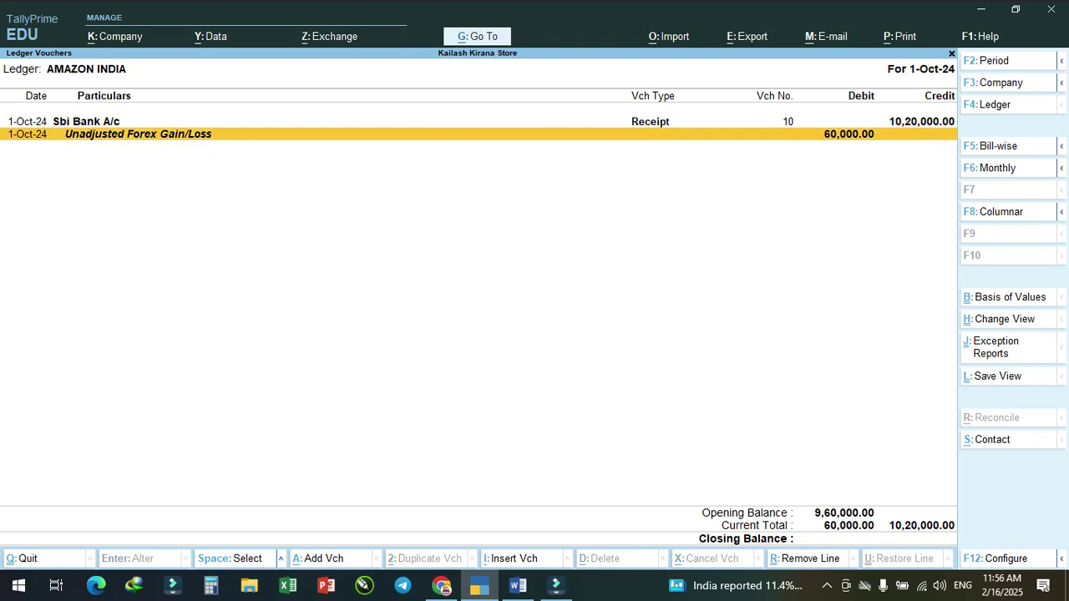
Step: Set the ledger report's period to 1-Apr-24 to 1-Oct-24 and examine the sale, receipt and unadjusted forex entries
{"action": "key", "text": "alt+F2"}
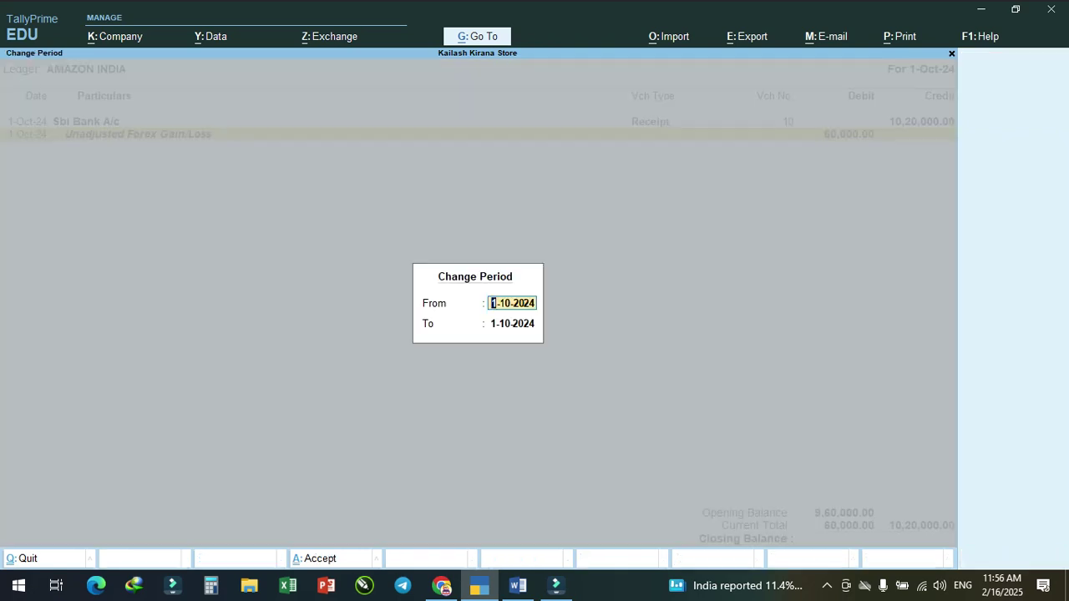
{"action": "type", "text": "1-4"}
{"action": "key", "text": "Return"}
{"action": "key", "text": "Return"}
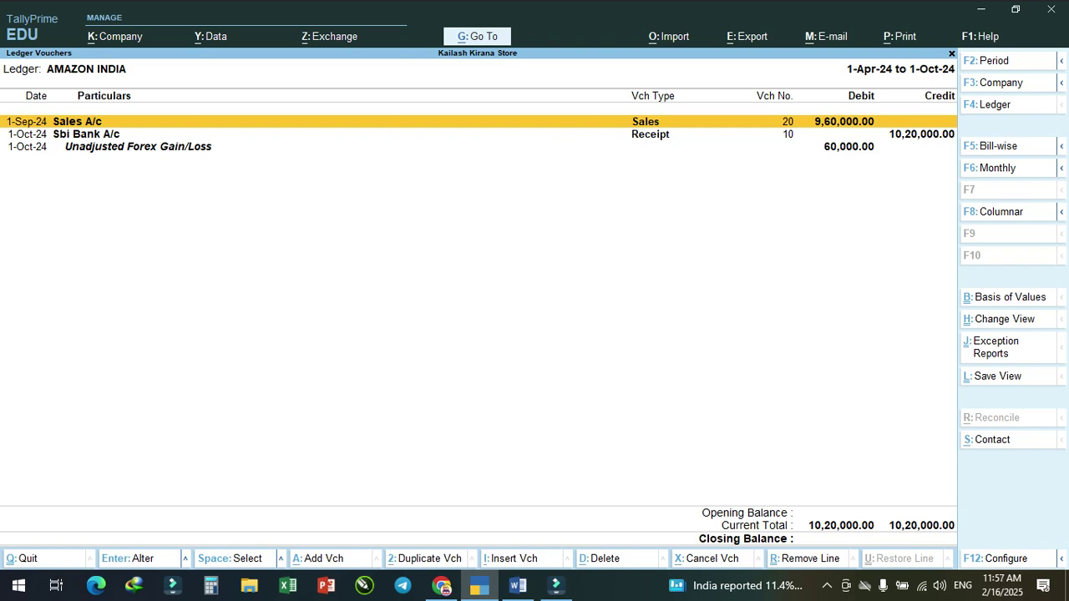
{"action": "key", "text": "Down"}
{"action": "key", "text": "Down"}
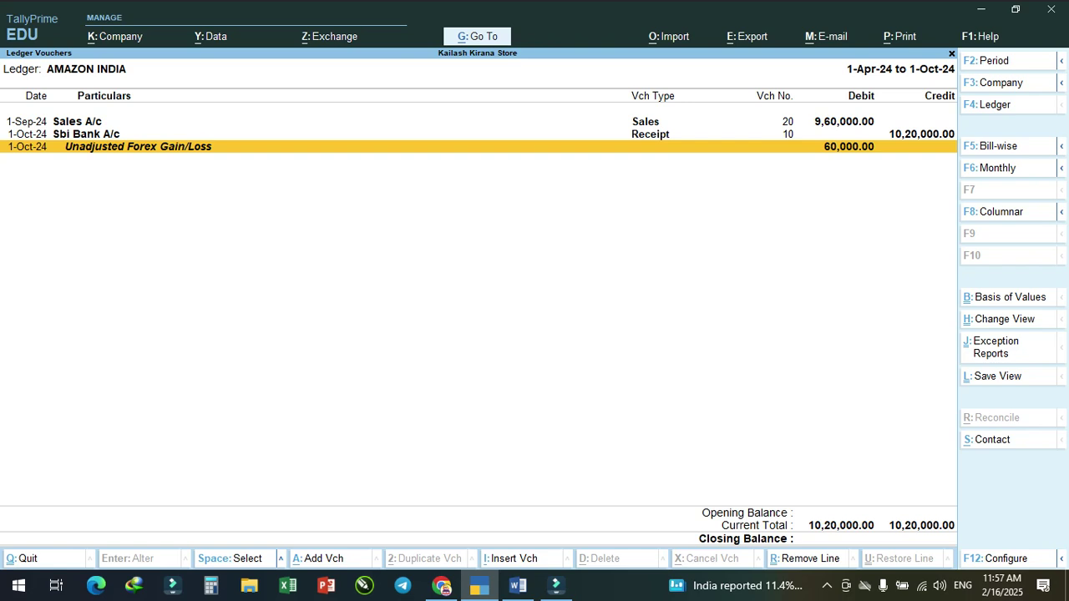
Step: Switch to the Word notes and skim the forex adjustment section on new ledgers and Journal voucher classes
{"action": "key", "text": "alt+Tab"}
{"action": "scroll", "coordinate": [534, 335], "scroll_direction": "down", "scroll_amount": 2}
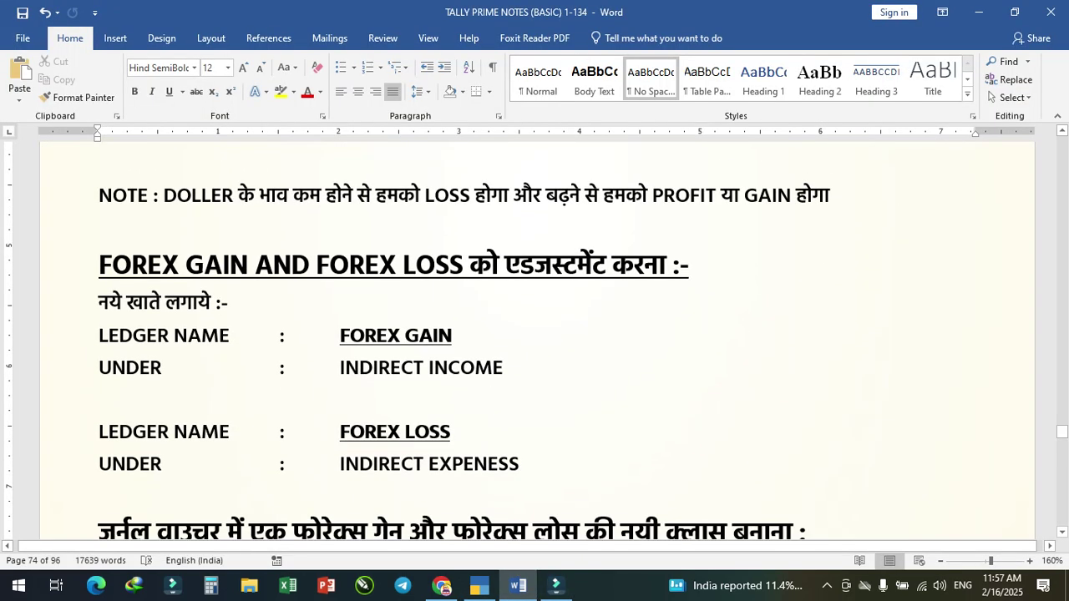
{"action": "scroll", "coordinate": [535, 334], "scroll_direction": "down", "scroll_amount": 2}
{"action": "left_click_drag", "start_coordinate": [99, 219], "coordinate": [501, 283]}
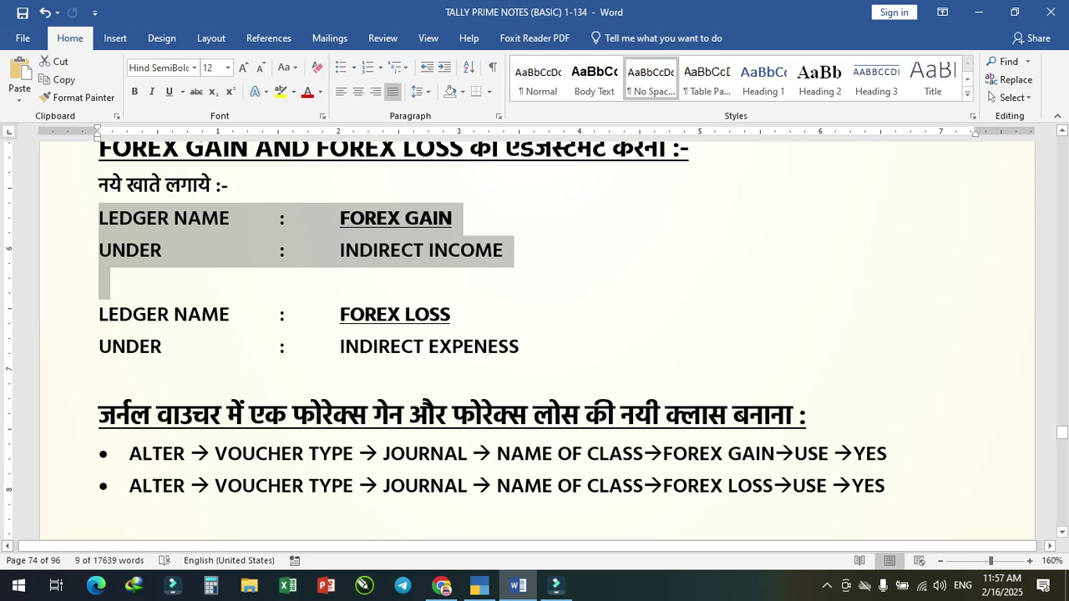
{"action": "left_click_drag", "start_coordinate": [137, 455], "coordinate": [458, 427]}
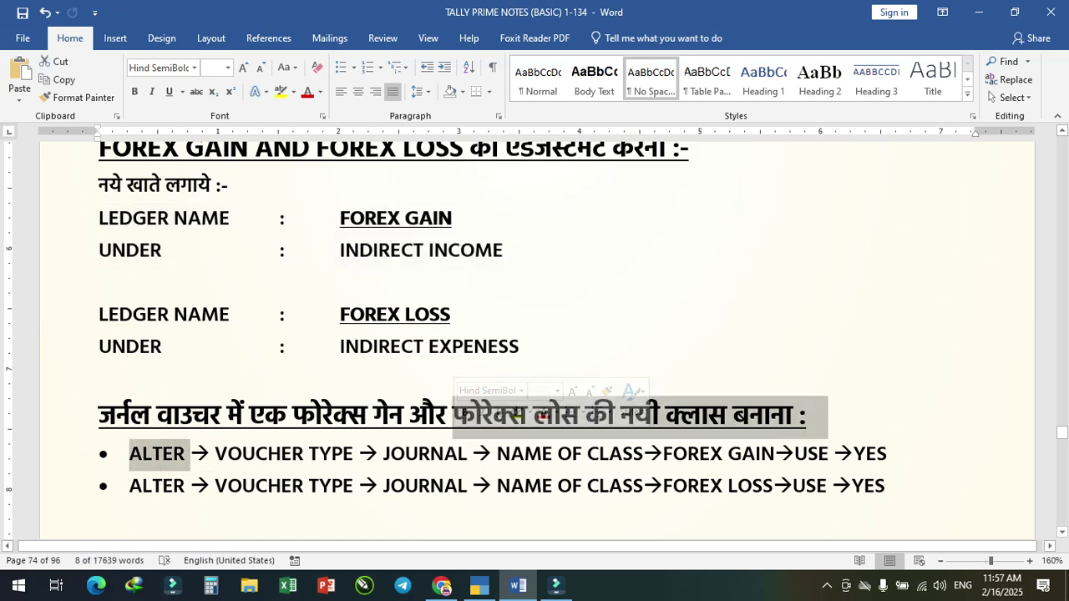
{"action": "left_click_drag", "start_coordinate": [665, 455], "coordinate": [774, 455]}
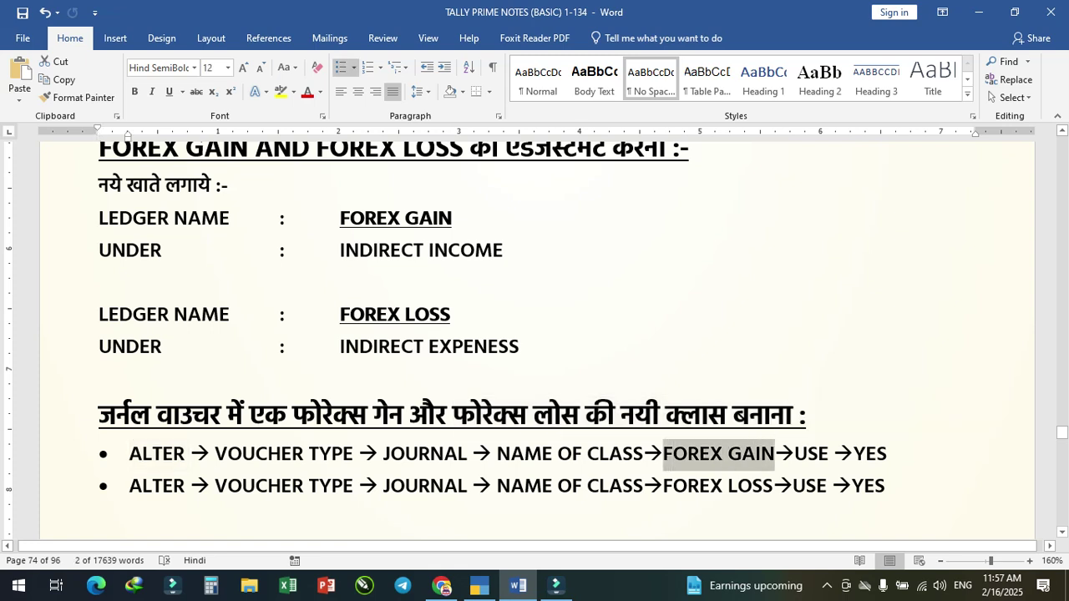
{"action": "left_click", "coordinate": [100, 283]}
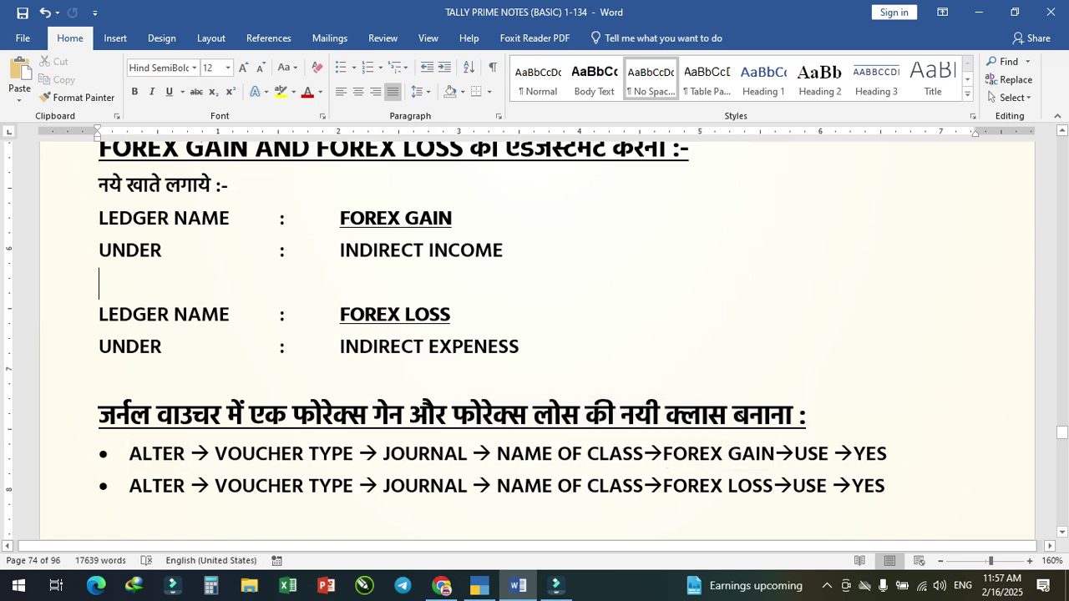
Step: Read the notes for the groups of the FOREX GAIN and FOREX LOSS ledgers and the matching Journal class names
{"action": "left_click_drag", "start_coordinate": [341, 220], "coordinate": [452, 220]}
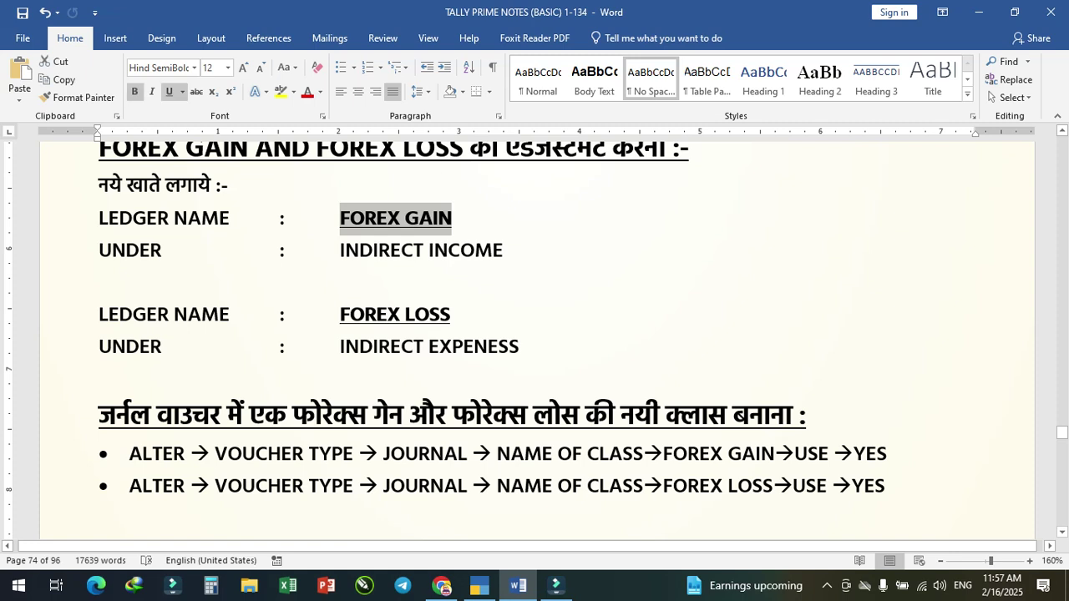
{"action": "left_click_drag", "start_coordinate": [341, 252], "coordinate": [506, 276]}
{"action": "scroll", "coordinate": [503, 272], "scroll_direction": "down", "scroll_amount": 1}
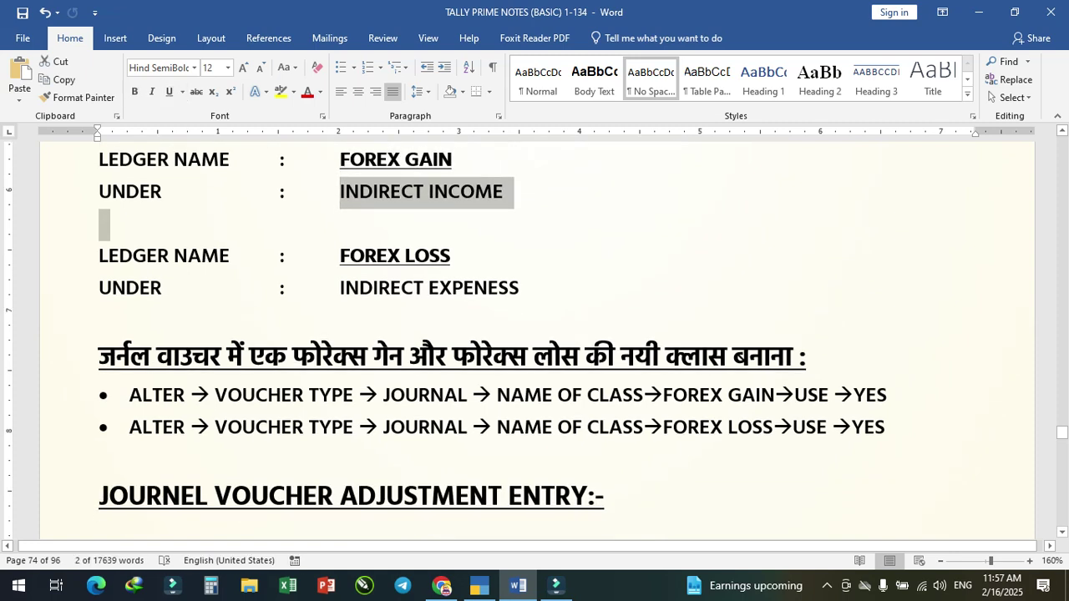
{"action": "left_click", "coordinate": [503, 225]}
{"action": "scroll", "coordinate": [502, 230], "scroll_direction": "up", "scroll_amount": 2}
{"action": "left_click_drag", "start_coordinate": [340, 277], "coordinate": [452, 276]}
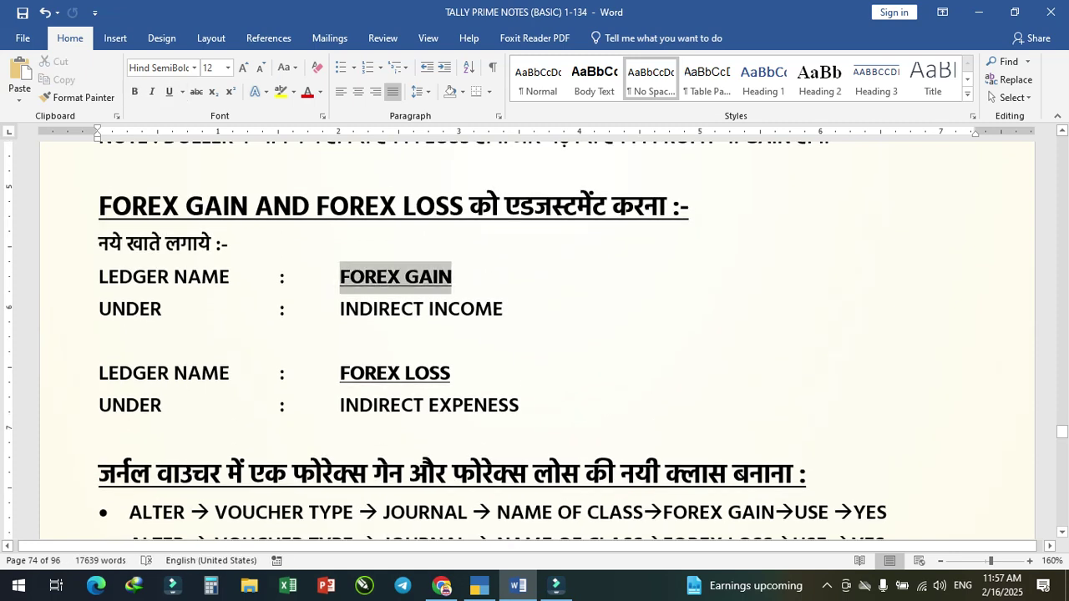
{"action": "left_click_drag", "start_coordinate": [340, 373], "coordinate": [451, 373]}
{"action": "left_click_drag", "start_coordinate": [340, 405], "coordinate": [519, 405]}
{"action": "scroll", "coordinate": [519, 405], "scroll_direction": "down", "scroll_amount": 1}
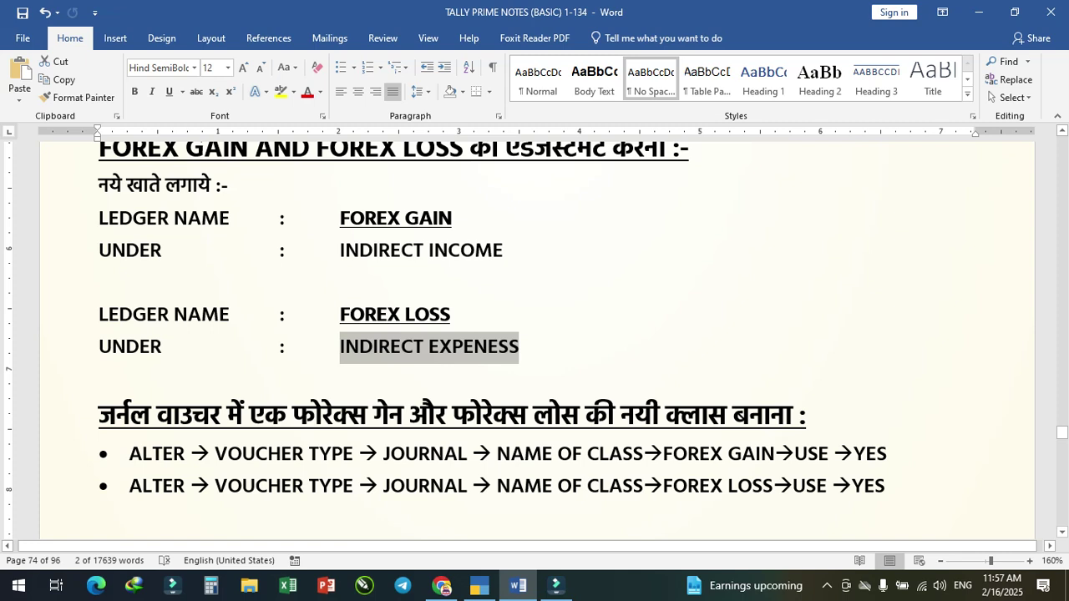
{"action": "left_click_drag", "start_coordinate": [663, 453], "coordinate": [775, 453]}
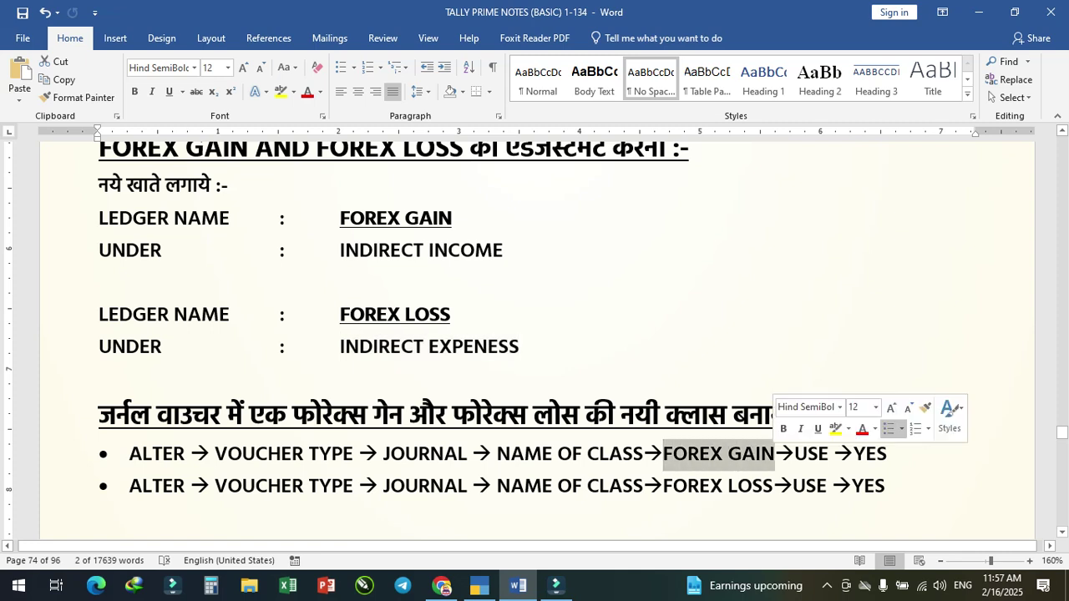
{"action": "left_click_drag", "start_coordinate": [663, 486], "coordinate": [773, 486]}
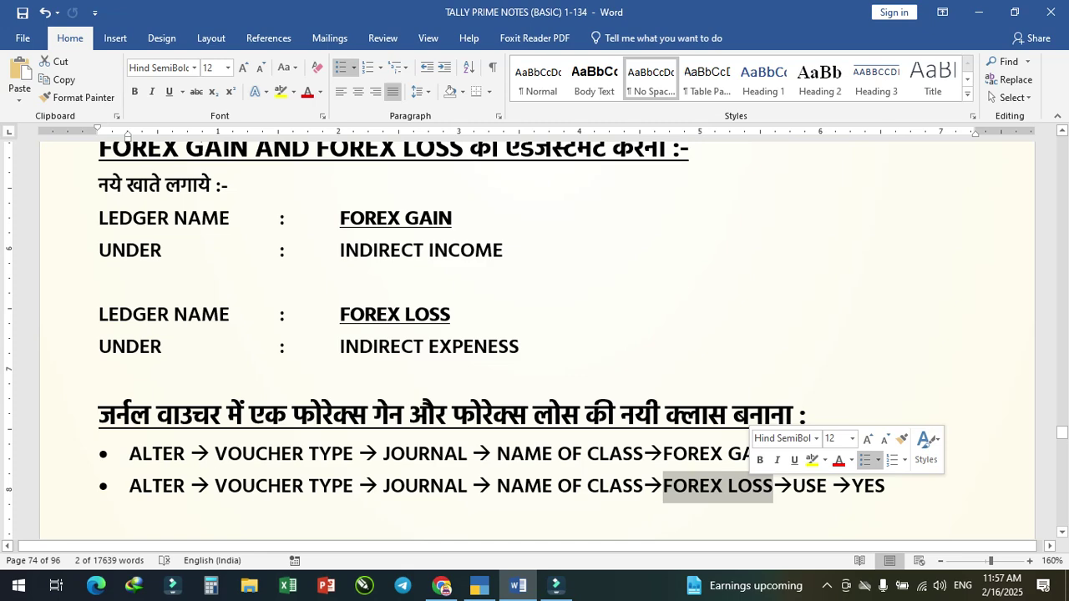
Step: Switch back to TallyPrime and close AMAZON INDIA's ledger report, returning to the Gateway of Tally
{"action": "left_click", "coordinate": [480, 585]}
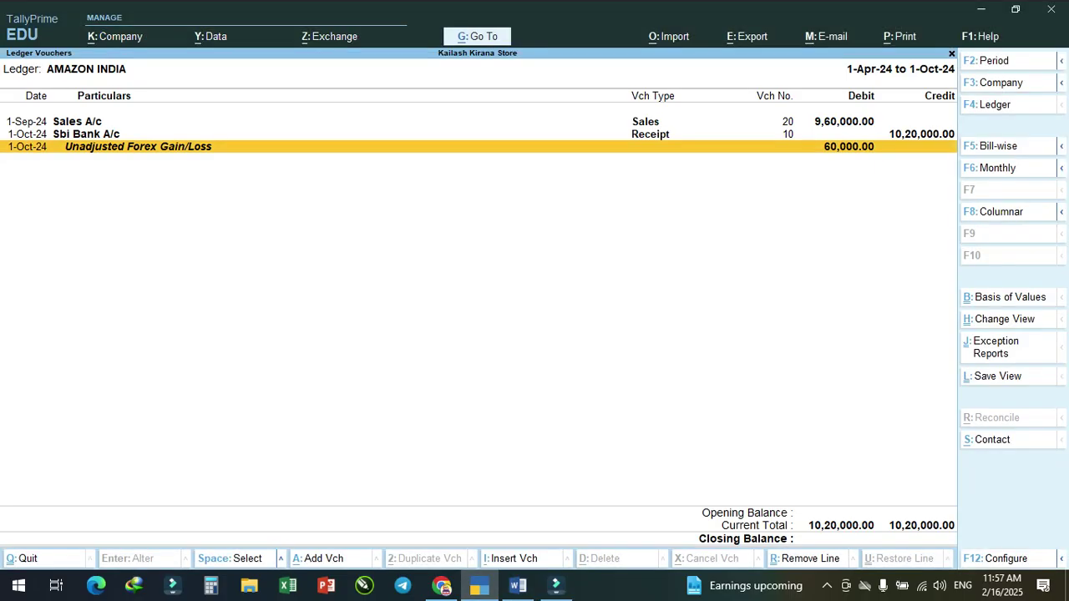
{"action": "key", "text": "Escape"}
{"action": "key", "text": "Escape"}
{"action": "key", "text": "Escape"}
{"action": "key", "text": "Escape"}
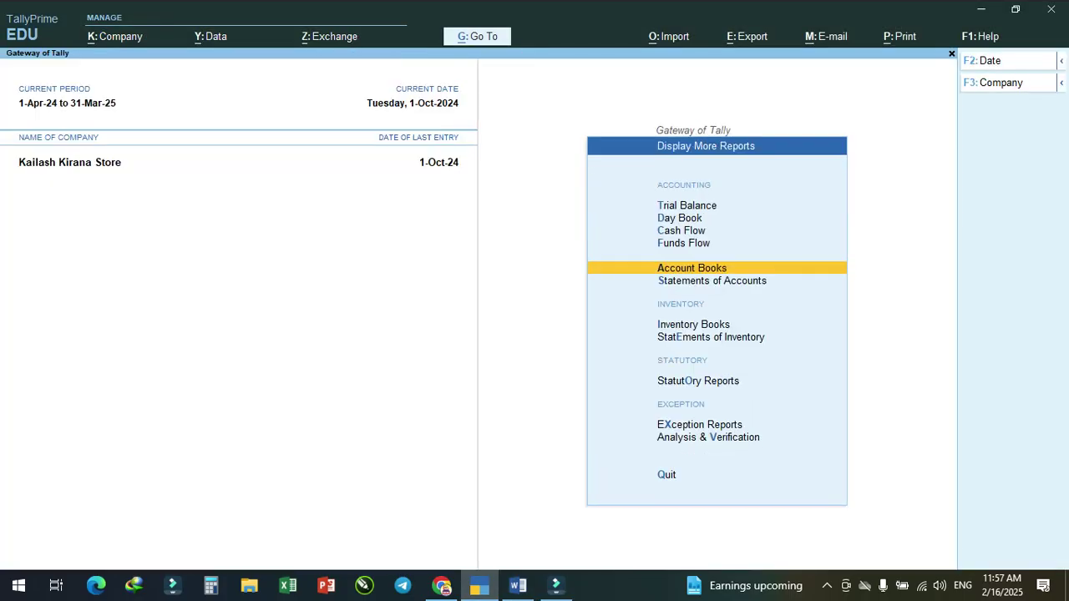
Step: Start creating a new ledger master and name it FOREX GAIN (PROFIT)
{"action": "key", "text": "Up"}
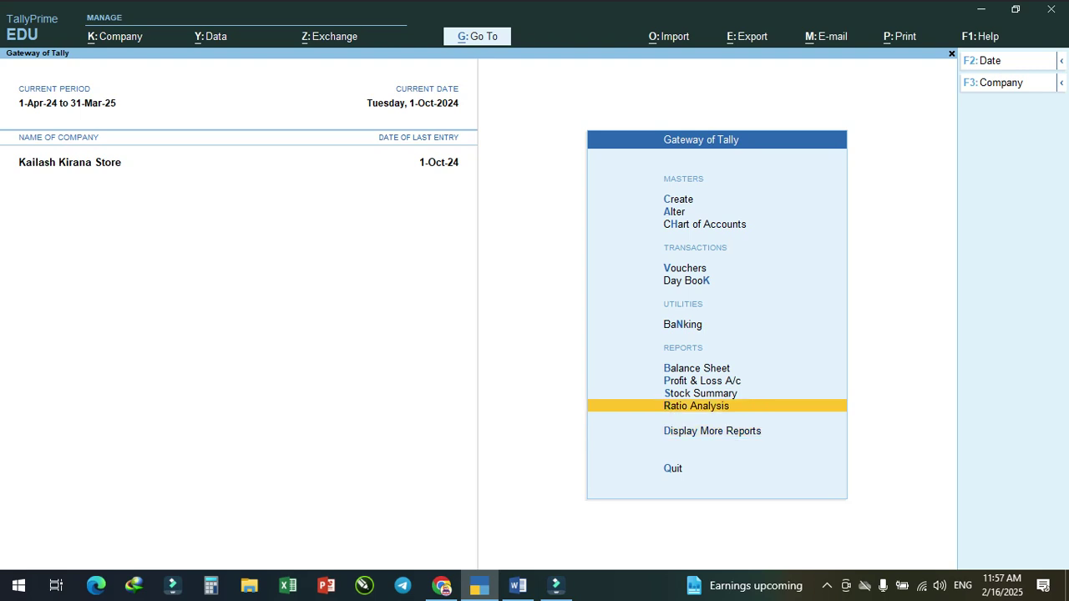
{"action": "key", "text": "Up"}
{"action": "key", "text": "Up"}
{"action": "key", "text": "Up"}
{"action": "key", "text": "Up"}
{"action": "key", "text": "Up"}
{"action": "key", "text": "Up"}
{"action": "key", "text": "Up"}
{"action": "key", "text": "Up"}
{"action": "key", "text": "Up"}
{"action": "key", "text": "Return"}
{"action": "key", "text": "Down"}
{"action": "key", "text": "Return"}
{"action": "type", "text": "FO"}
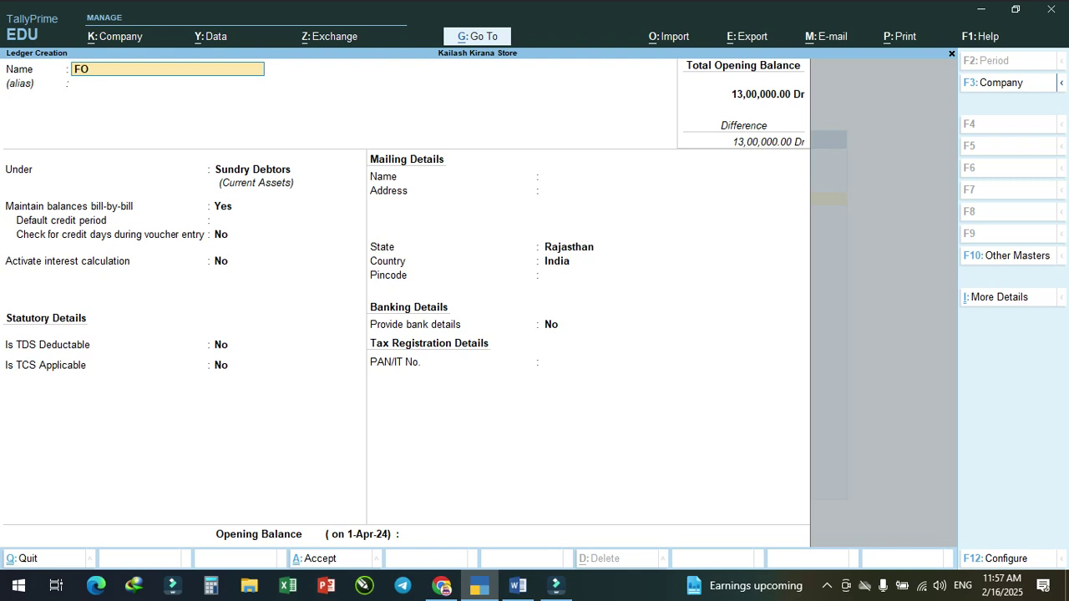
{"action": "type", "text": "REX GAIN (PROFIT"}
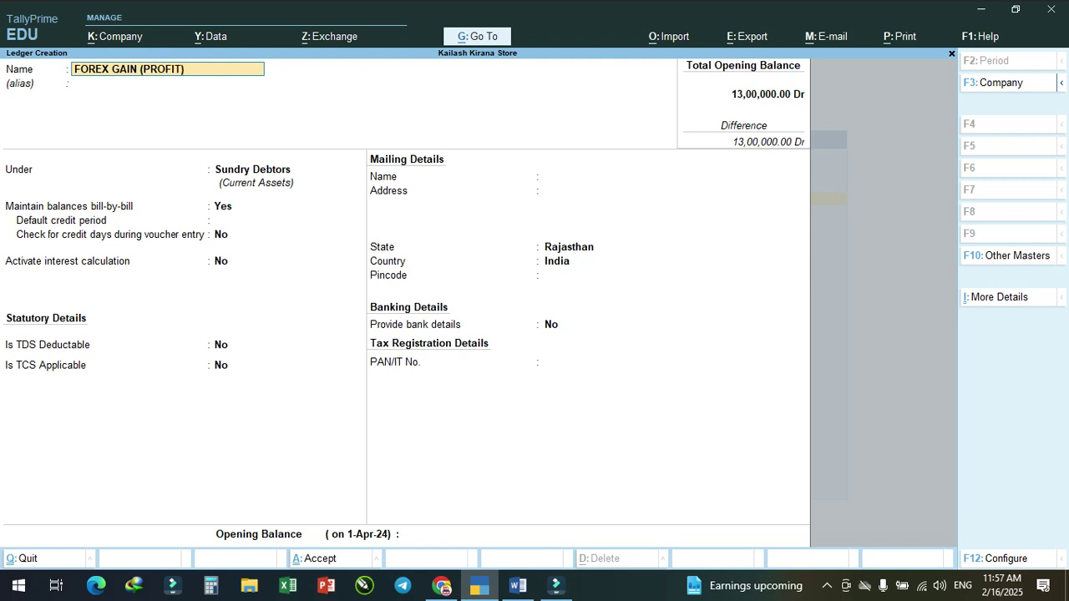
{"action": "key", "text": "Return"}
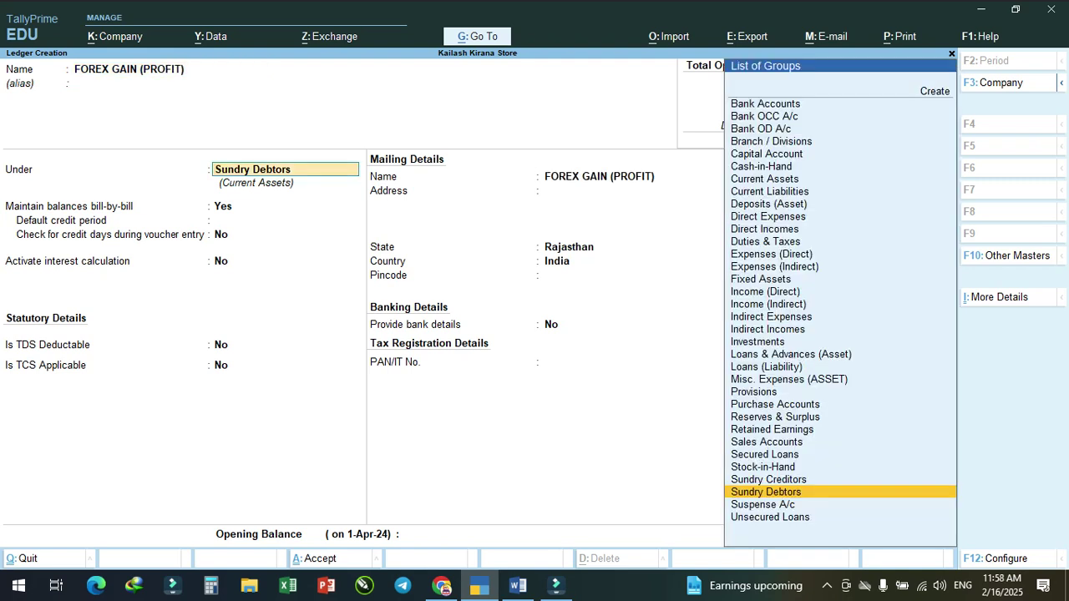
Step: Place the FOREX GAIN (PROFIT) ledger under Indirect Incomes, keep the remaining defaults and save it
{"action": "type", "text": "IND"}
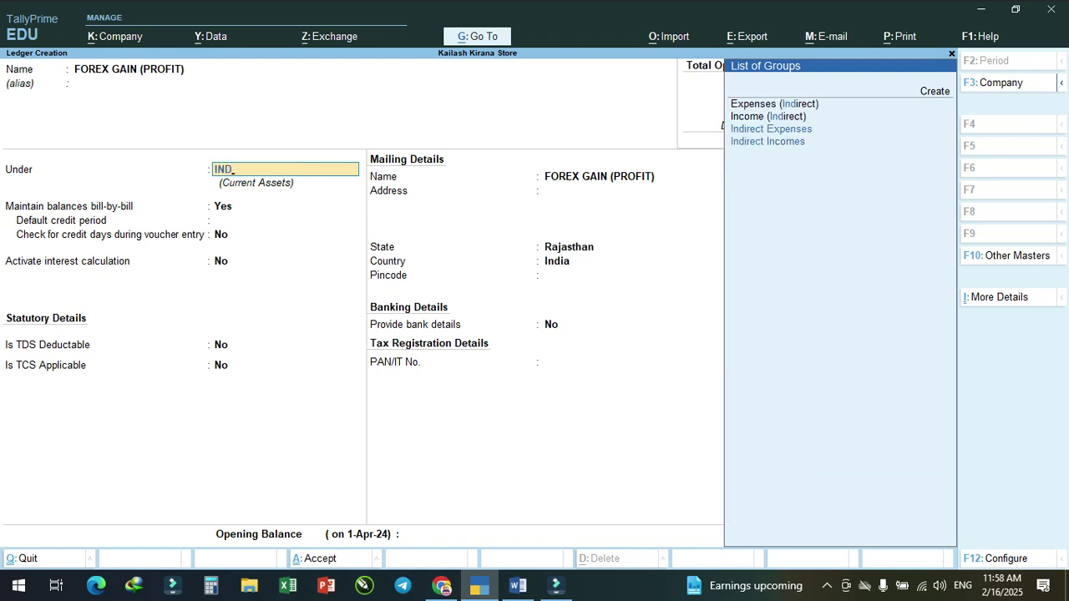
{"action": "key", "text": "Down"}
{"action": "key", "text": "Return"}
{"action": "key", "text": "Return"}
{"action": "key", "text": "Return"}
{"action": "key", "text": "Return"}
{"action": "key", "text": "Return"}
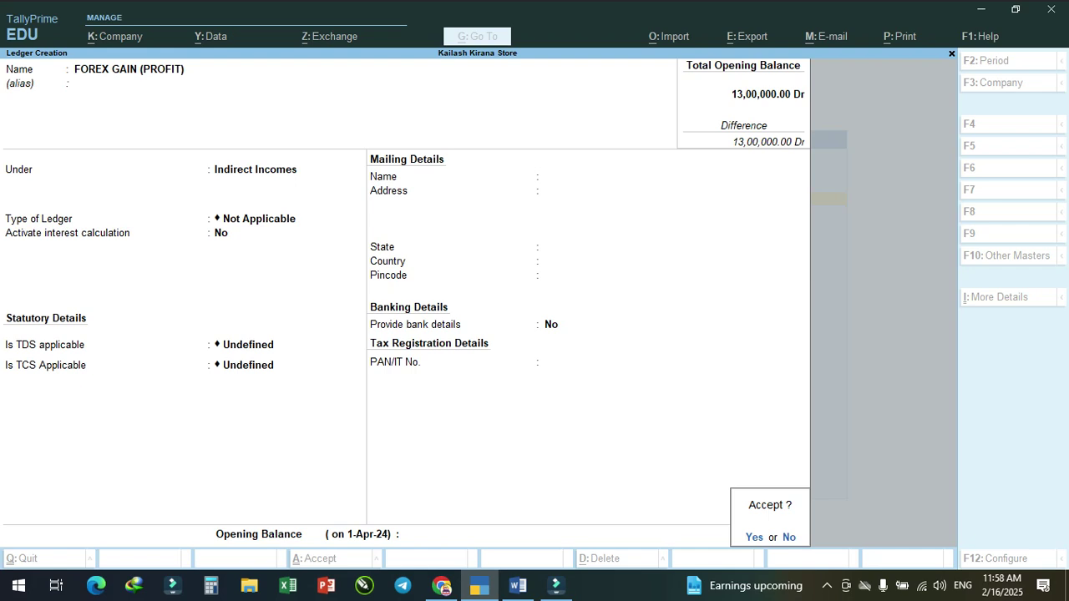
{"action": "key", "text": "Return"}
Step: Name the next new ledger FOREX LOSS
{"action": "type", "text": "FOREX LO"}
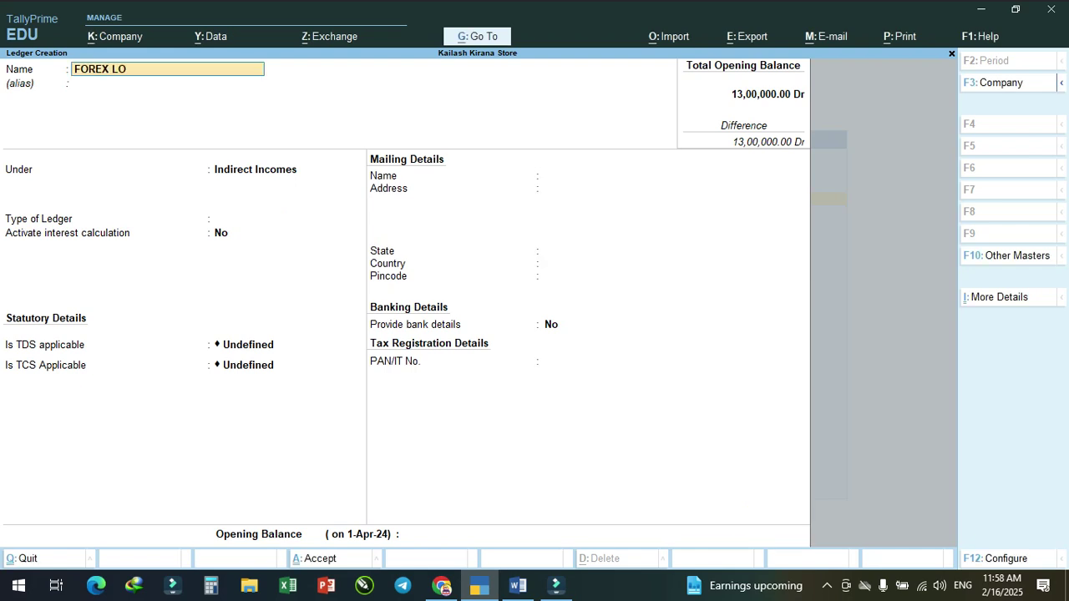
{"action": "type", "text": "SS"}
{"action": "key", "text": "Return"}
{"action": "key", "text": "Return"}
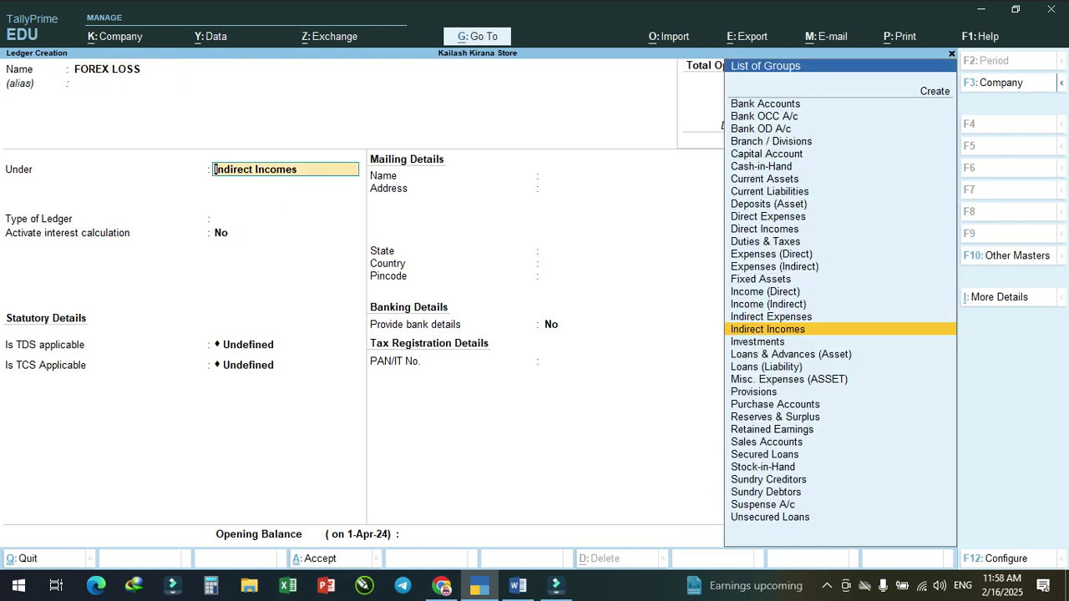
{"action": "type", "text": "INDI"}
{"action": "key", "text": "Return"}
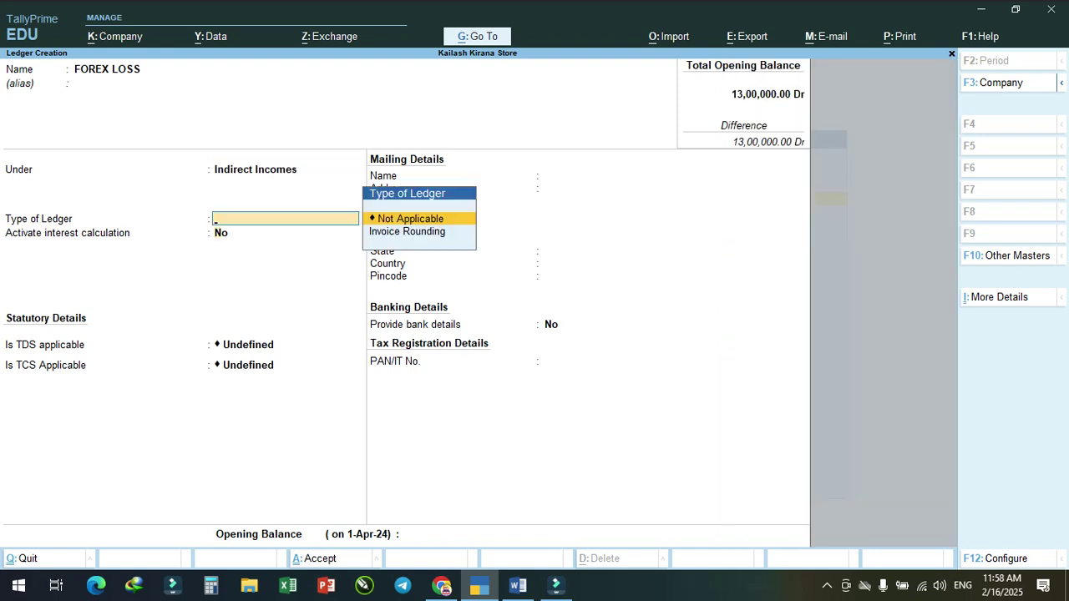
{"action": "key", "text": "Return"}
{"action": "key", "text": "Return"}
{"action": "key", "text": "Return"}
{"action": "key", "text": "BackSpace"}
{"action": "key", "text": "BackSpace"}
{"action": "key", "text": "BackSpace"}
{"action": "key", "text": "BackSpace"}
{"action": "key", "text": "BackSpace"}
{"action": "key", "text": "Return"}
Step: Place the FOREX LOSS ledger under Indirect Expenses, save it with the remaining defaults and return to the Gateway of Tally
{"action": "type", "text": "INDI"}
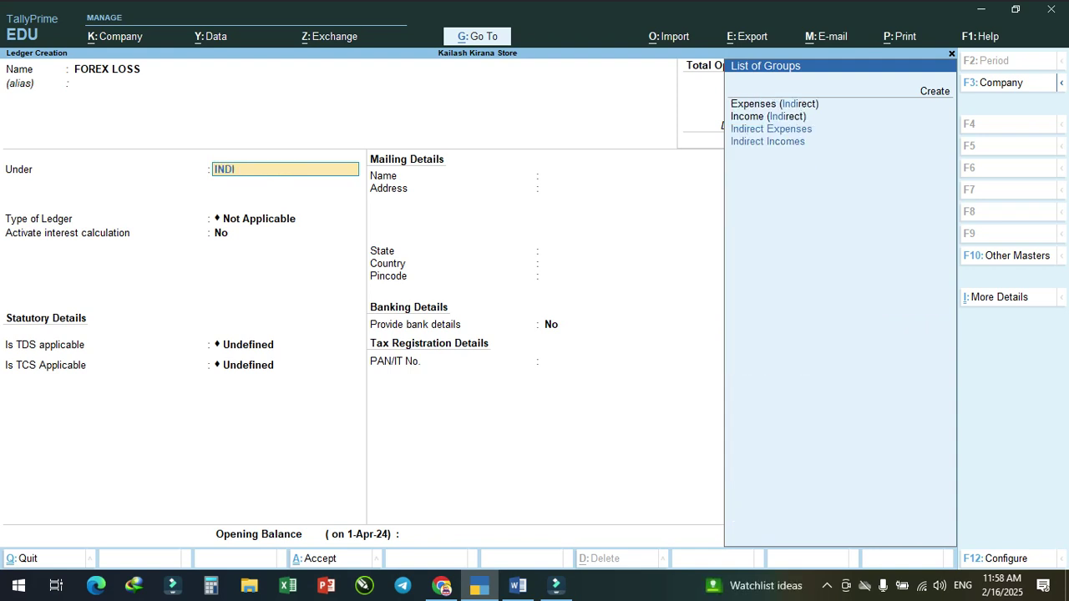
{"action": "key", "text": "Return"}
{"action": "key", "text": "Return"}
{"action": "key", "text": "Return"}
{"action": "key", "text": "Return"}
{"action": "key", "text": "Return"}
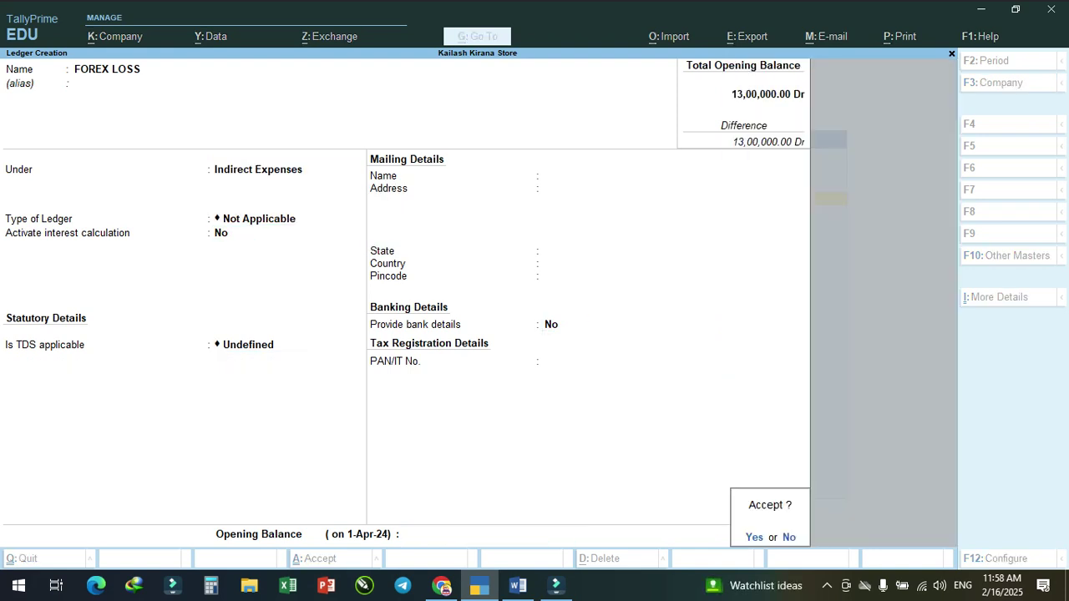
{"action": "key", "text": "Return"}
{"action": "key", "text": "Escape"}
{"action": "key", "text": "Return"}
{"action": "key", "text": "Escape"}
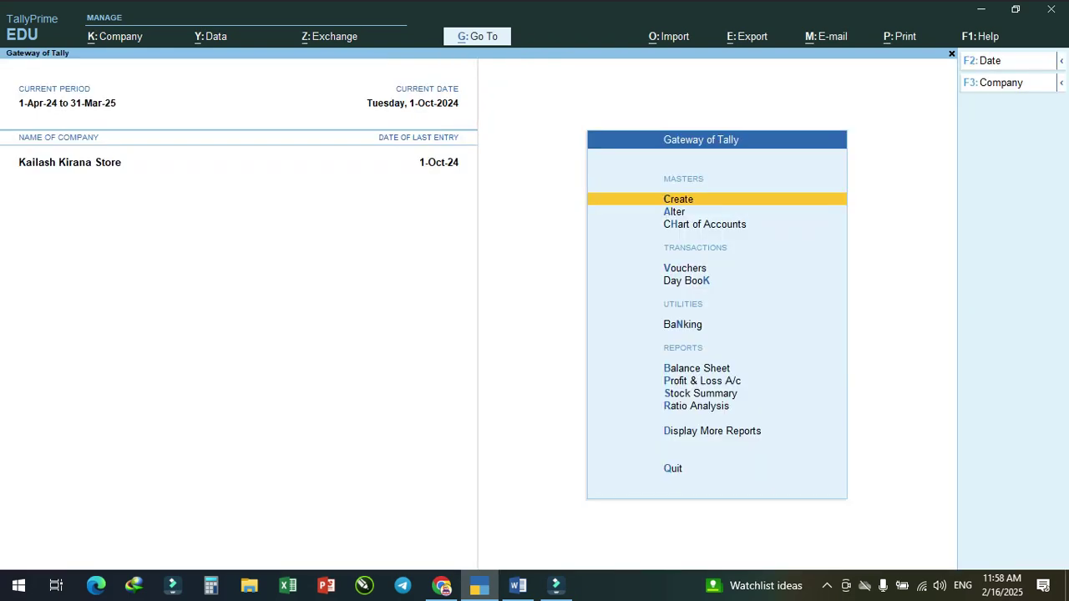
{"action": "key", "text": "Return"}
{"action": "key", "text": "Down"}
{"action": "key", "text": "Down"}
{"action": "key", "text": "Down"}
{"action": "key", "text": "Down"}
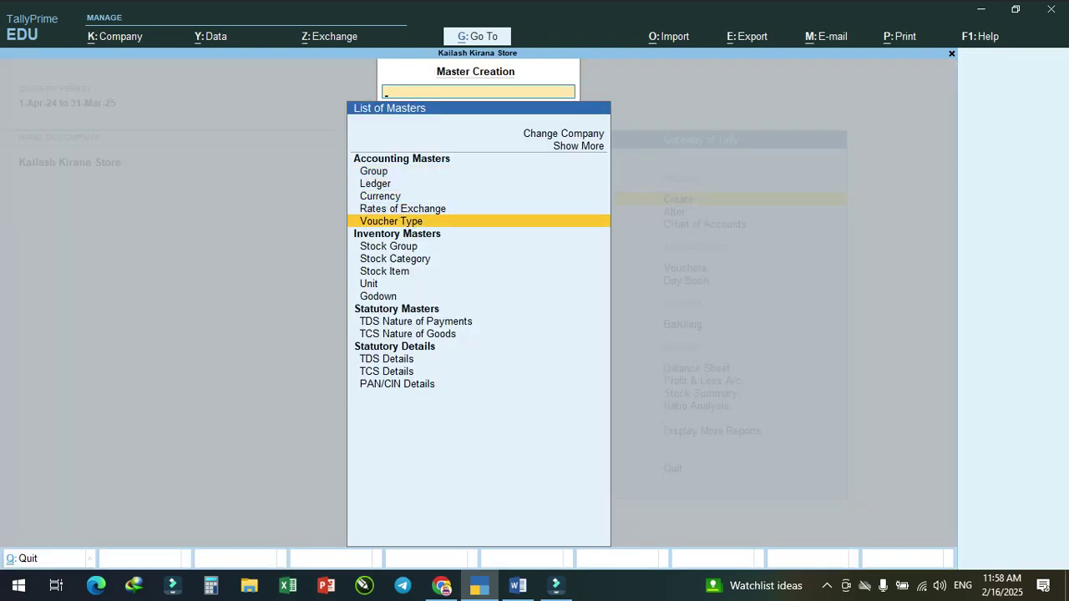
{"action": "key", "text": "Escape"}
Step: Open the Journal voucher type for alteration
{"action": "key", "text": "Down"}
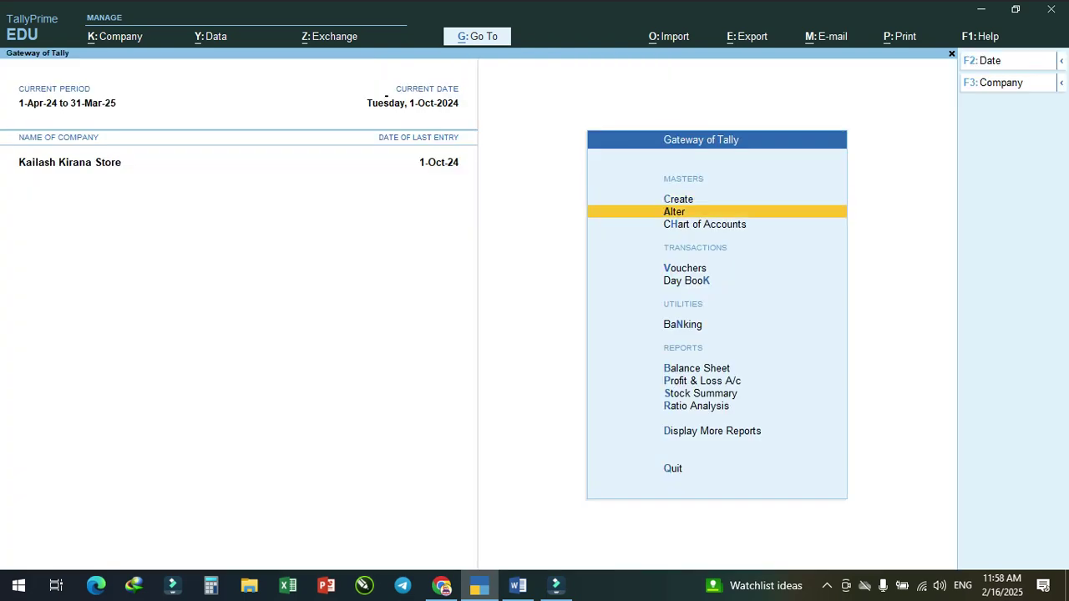
{"action": "key", "text": "Return"}
{"action": "key", "text": "Down"}
{"action": "key", "text": "Down"}
{"action": "key", "text": "Down"}
{"action": "key", "text": "Down"}
{"action": "key", "text": "Return"}
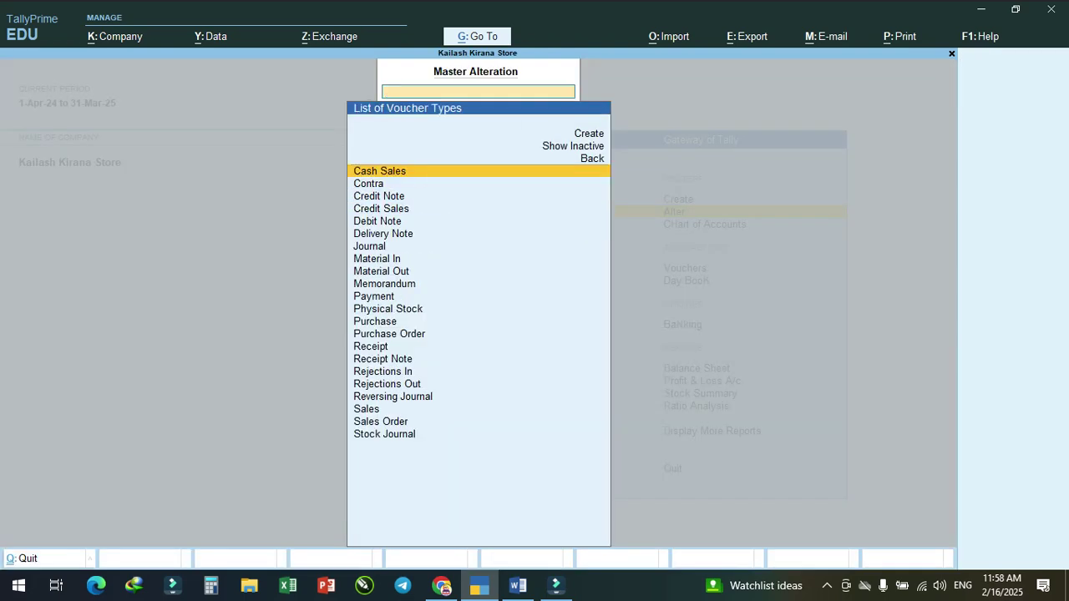
{"action": "type", "text": "Jo"}
{"action": "key", "text": "Return"}
Step: Add a voucher class named FOREX PROFIT to the Journal voucher type, keeping its general and printing settings
{"action": "key", "text": "Return"}
{"action": "key", "text": "Return"}
{"action": "key", "text": "Return"}
{"action": "key", "text": "Return"}
{"action": "key", "text": "Return"}
{"action": "key", "text": "Return"}
{"action": "key", "text": "Return"}
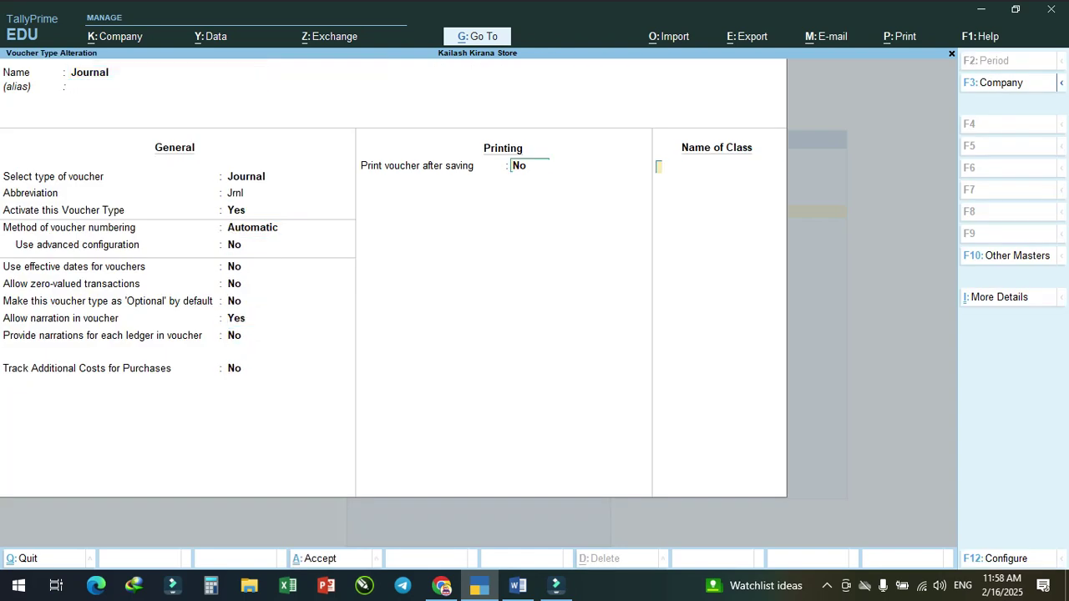
{"action": "type", "text": "F"}
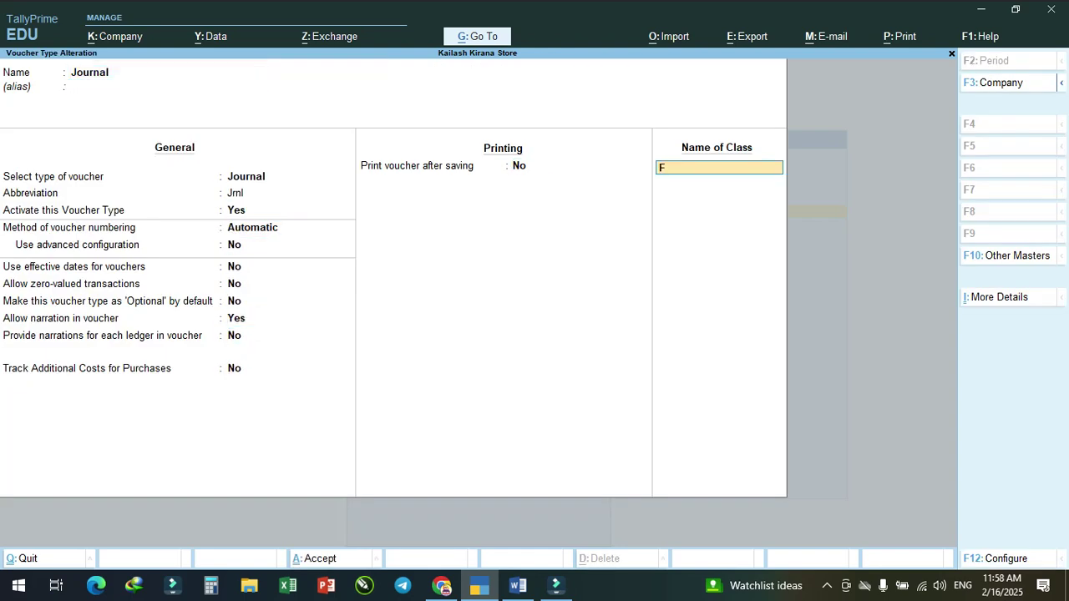
{"action": "type", "text": "OREX PROFIT"}
{"action": "key", "text": "Return"}
Step: Enable the FOREX PROFIT class for forex gain/loss adjustments with the ledger account set to Not Applicable
{"action": "type", "text": "Y"}
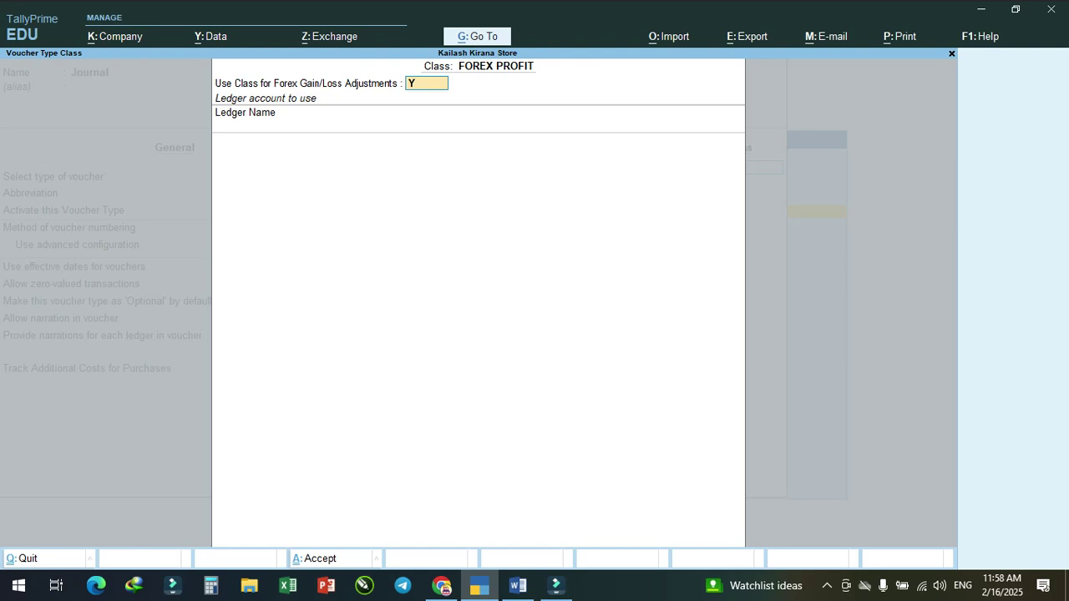
{"action": "key", "text": "Return"}
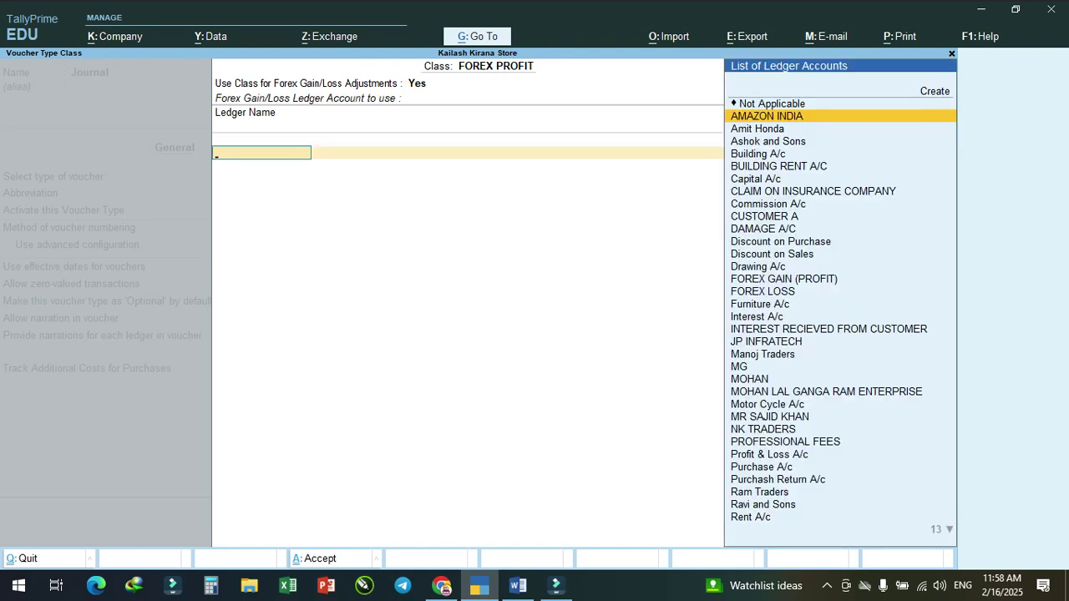
{"action": "key", "text": "Up"}
{"action": "key", "text": "Return"}
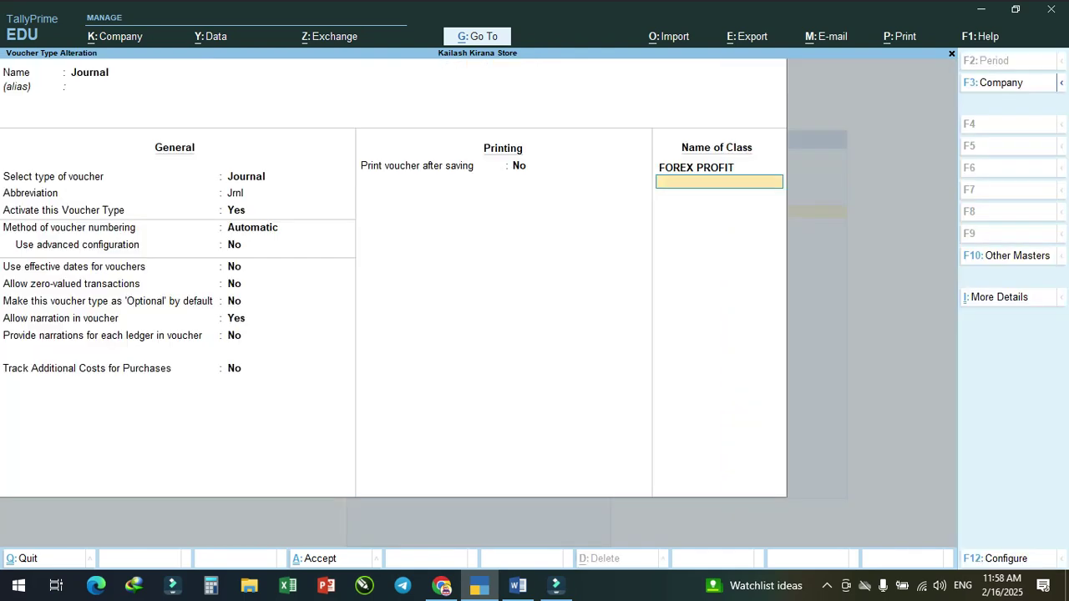
{"action": "key", "text": "Return"}
{"action": "key", "text": "Escape"}
{"action": "key", "text": "Return"}
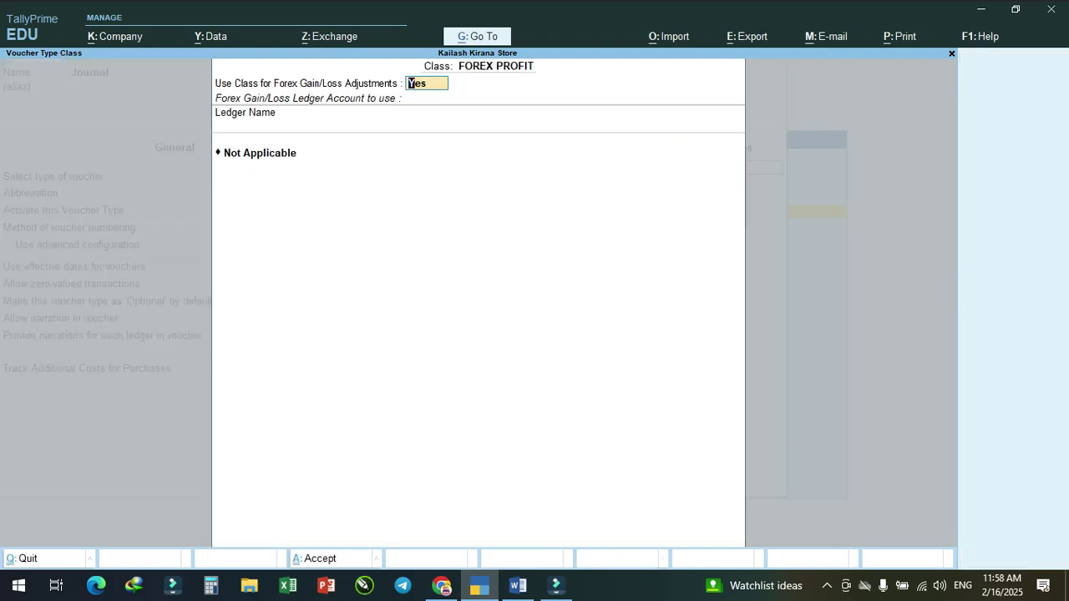
{"action": "key", "text": "Return"}
{"action": "key", "text": "Return"}
Step: Add a FOREX LOSS class, enable it for forex gain/loss adjustments and set its ledger account to Not Applicable
{"action": "type", "text": "F"}
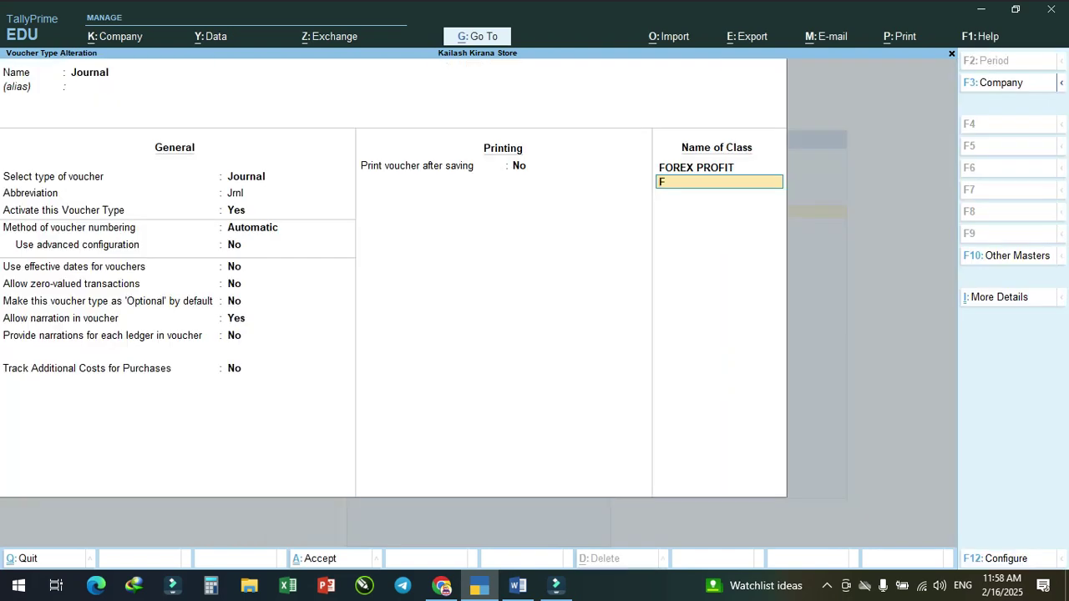
{"action": "type", "text": "OREX LOSS"}
{"action": "key", "text": "Return"}
{"action": "type", "text": "Y"}
{"action": "key", "text": "Return"}
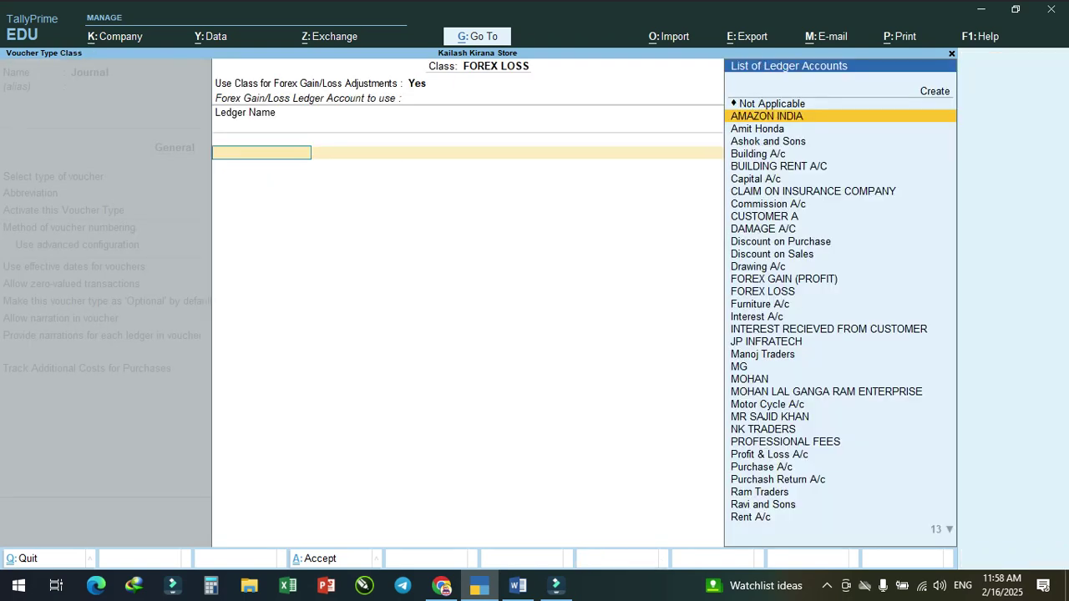
{"action": "key", "text": "Up"}
{"action": "key", "text": "Return"}
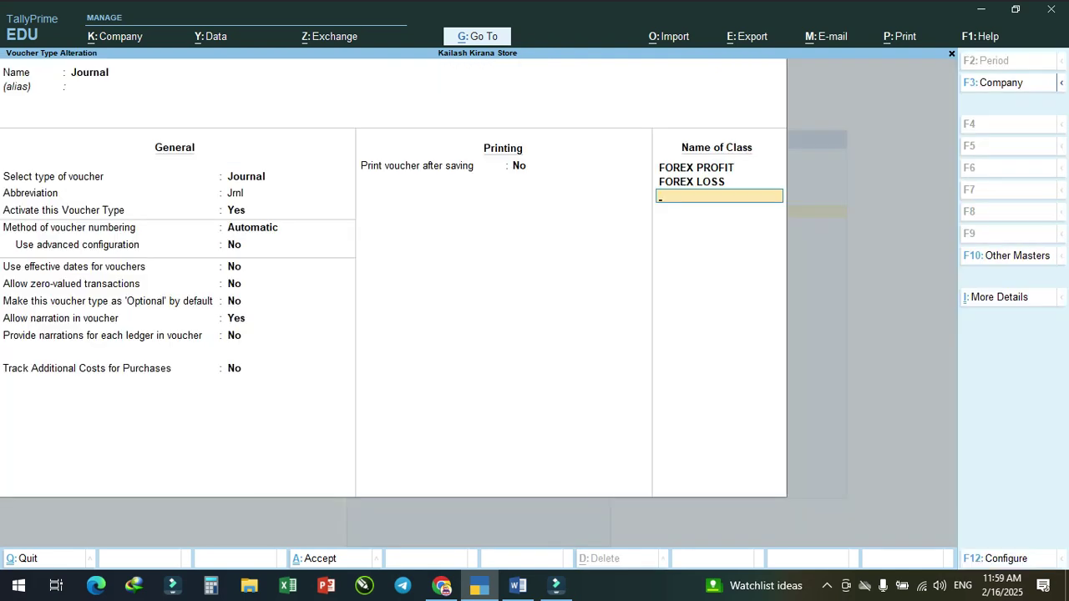
Step: Save the altered Journal voucher type and return to the Gateway of Tally
{"action": "key", "text": "Return"}
{"action": "key", "text": "Escape"}
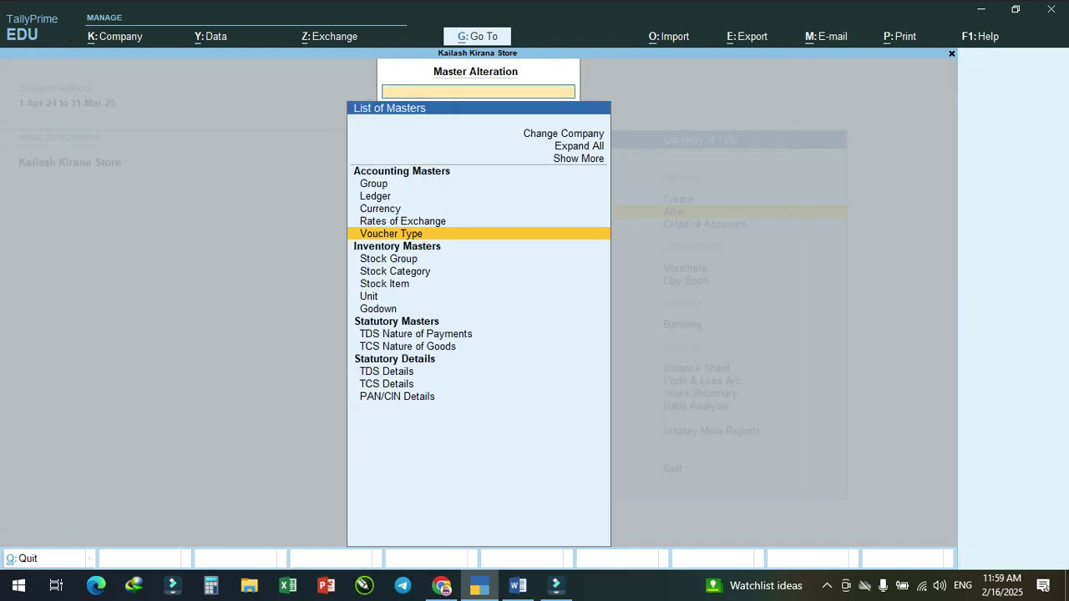
{"action": "key", "text": "Escape"}
{"action": "key", "text": "Escape"}
{"action": "key", "text": "Escape"}
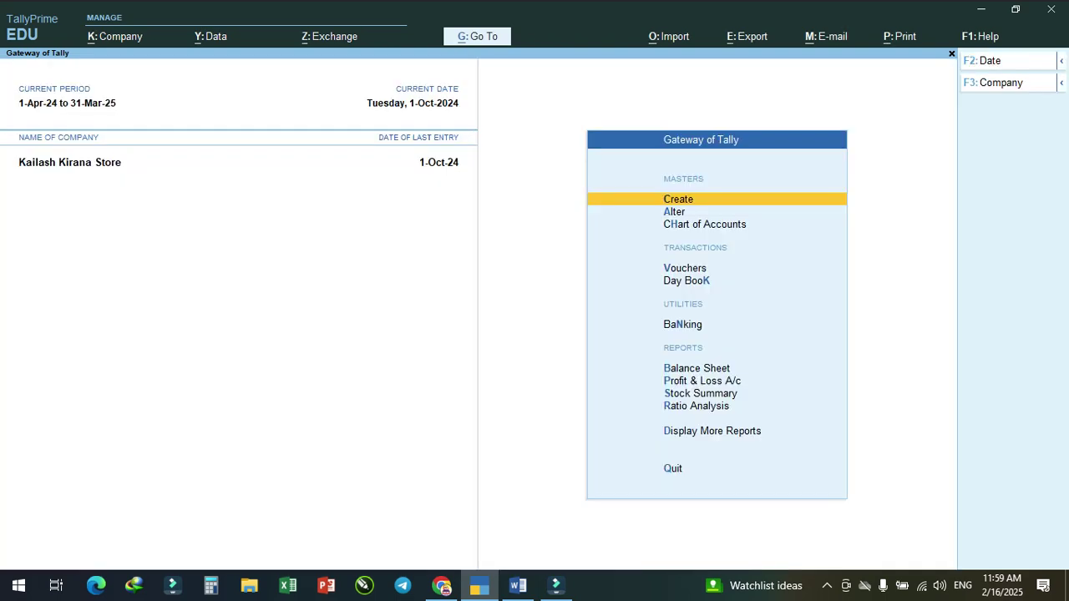
Step: Start a new Journal voucher using the FOREX PROFIT voucher class
{"action": "key", "text": "Down"}
{"action": "key", "text": "Down"}
{"action": "key", "text": "Down"}
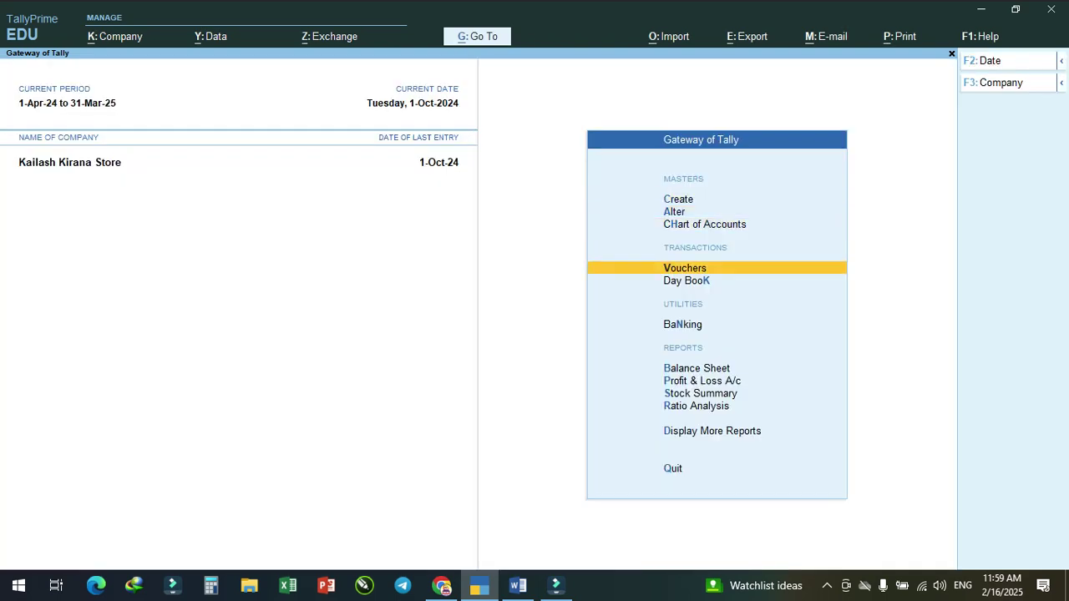
{"action": "key", "text": "Return"}
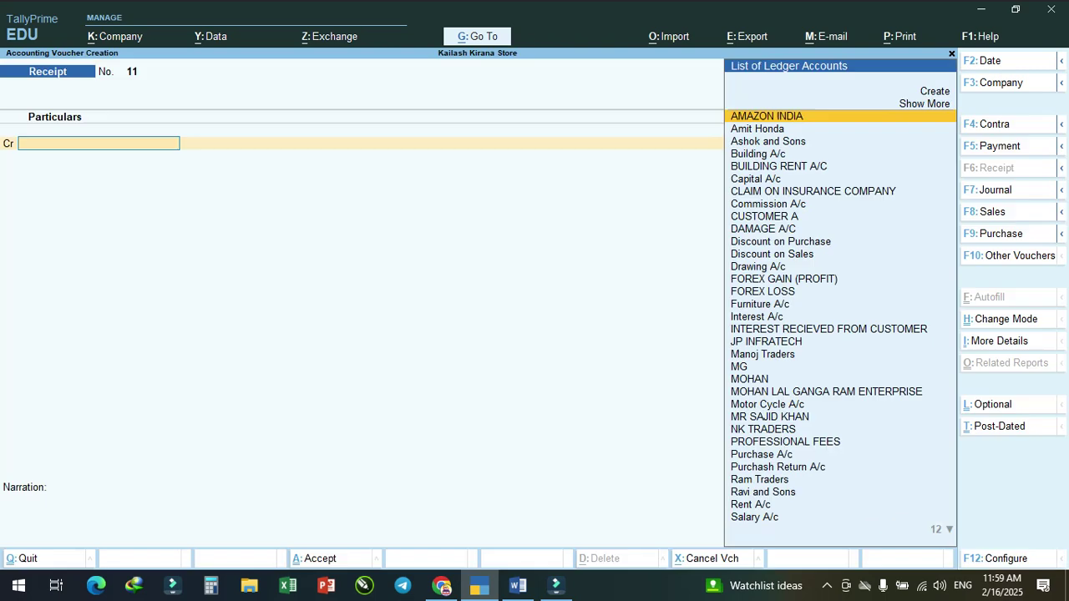
{"action": "key", "text": "F7"}
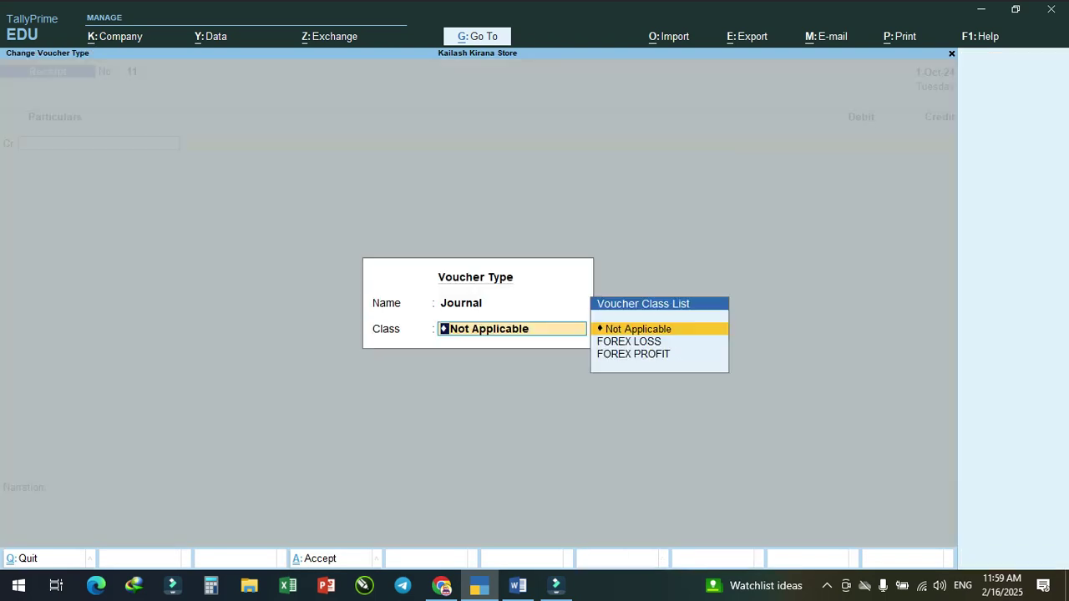
{"action": "key", "text": "Down"}
{"action": "key", "text": "Down"}
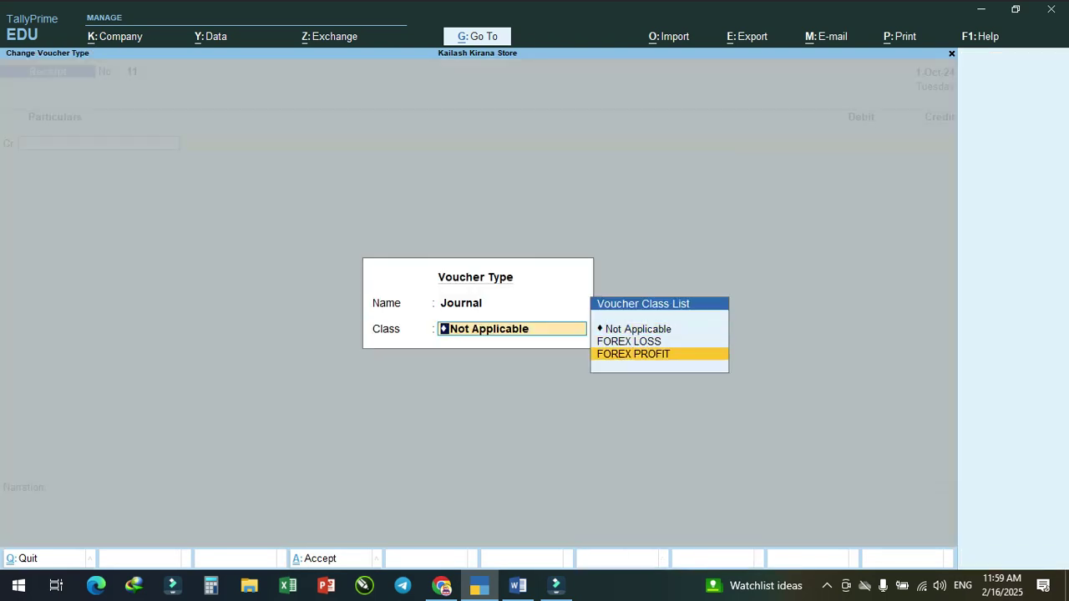
{"action": "key", "text": "Return"}
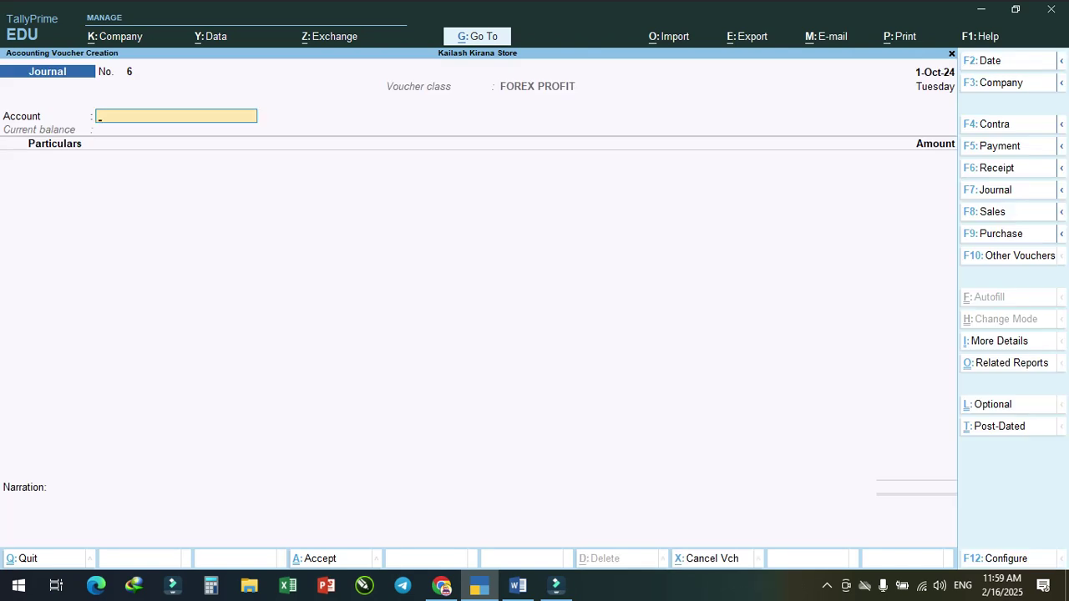
Step: Set the journal voucher's account to FOREX GAIN (PROFIT)
{"action": "type", "text": "FO"}
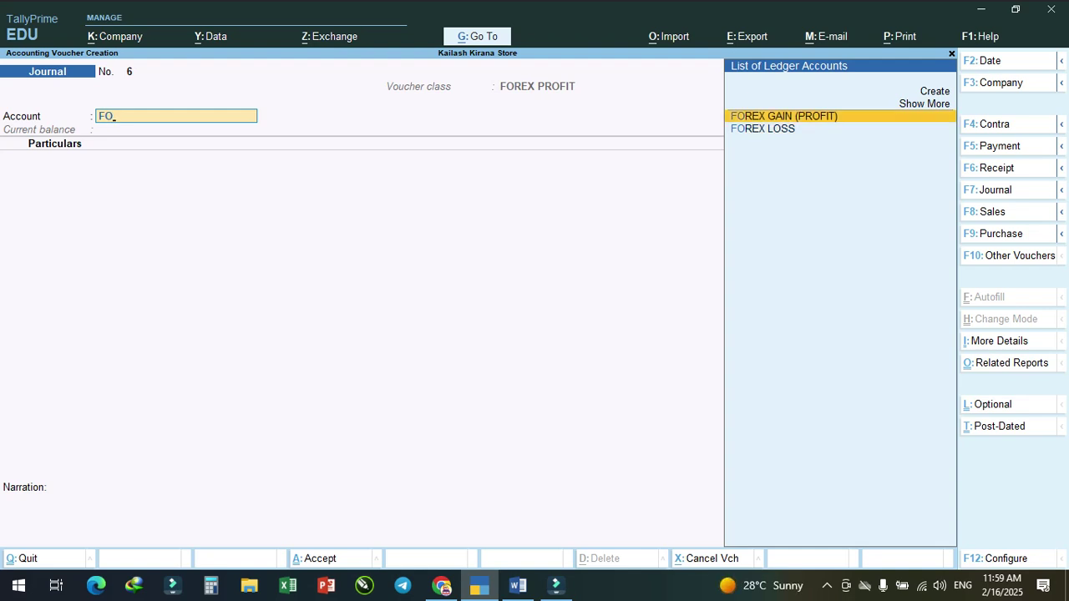
{"action": "key", "text": "Down"}
{"action": "key", "text": "Up"}
{"action": "key", "text": "Return"}
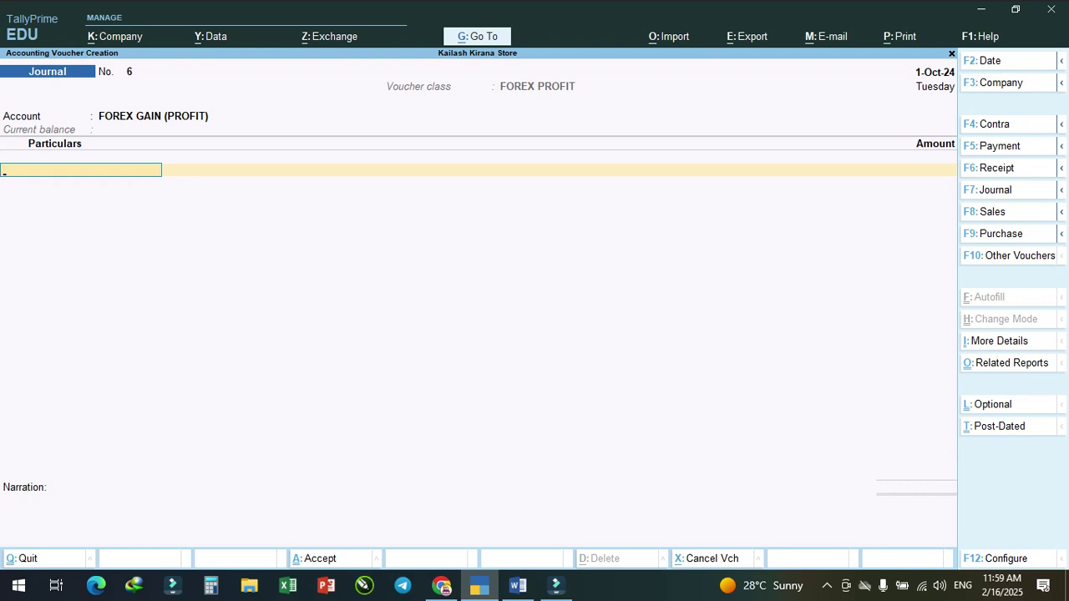
Step: Enter AMAZON INDIA as the particular, adjust bill 20 for 60,000.00 Dr and save the voucher without a narration
{"action": "type", "text": "AM"}
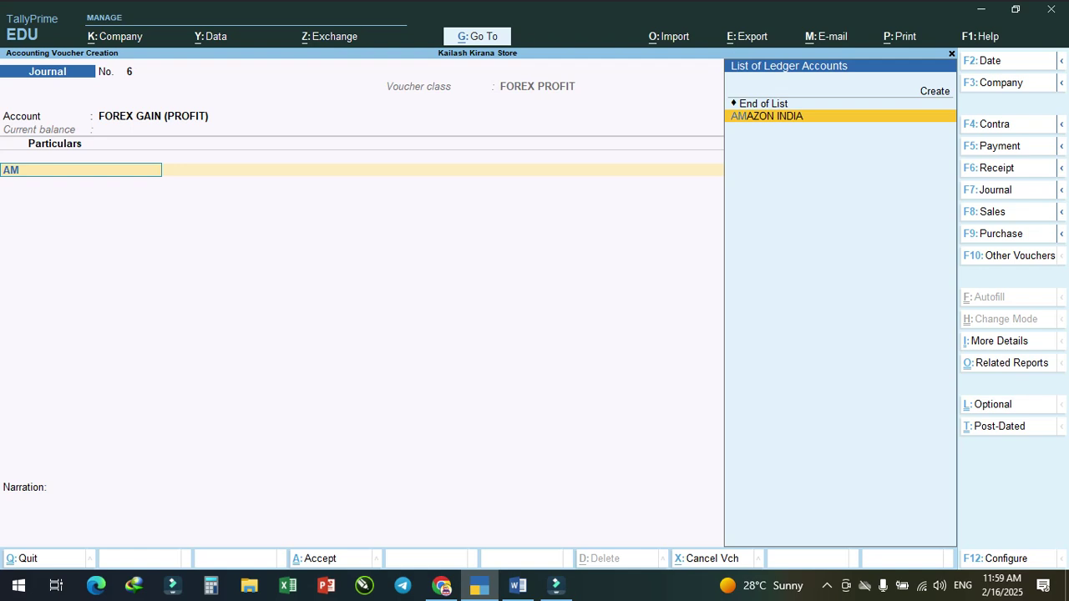
{"action": "key", "text": "Return"}
{"action": "key", "text": "Return"}
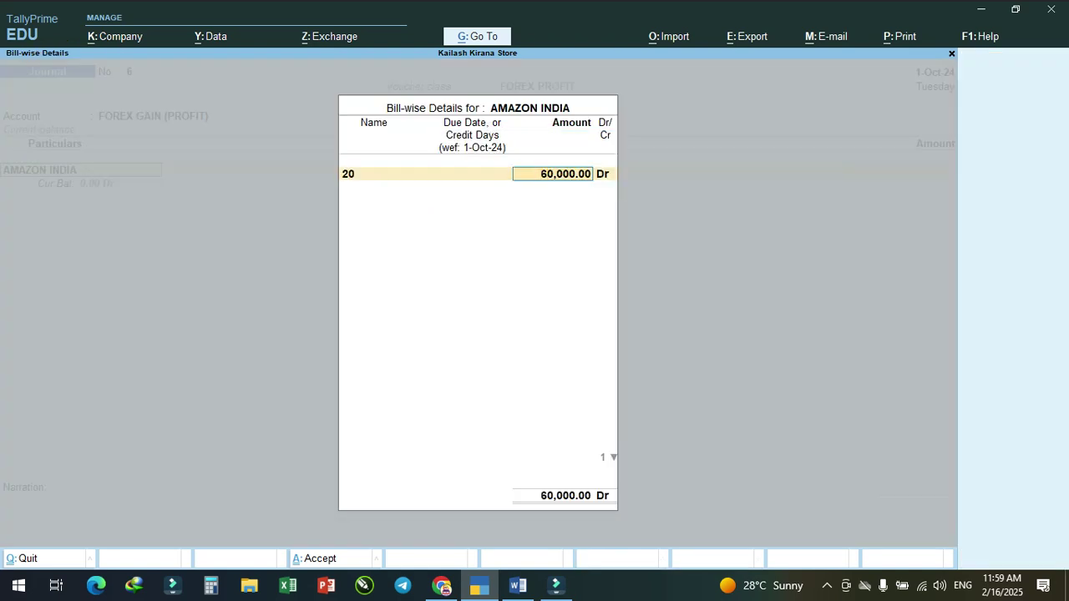
{"action": "key", "text": "Return"}
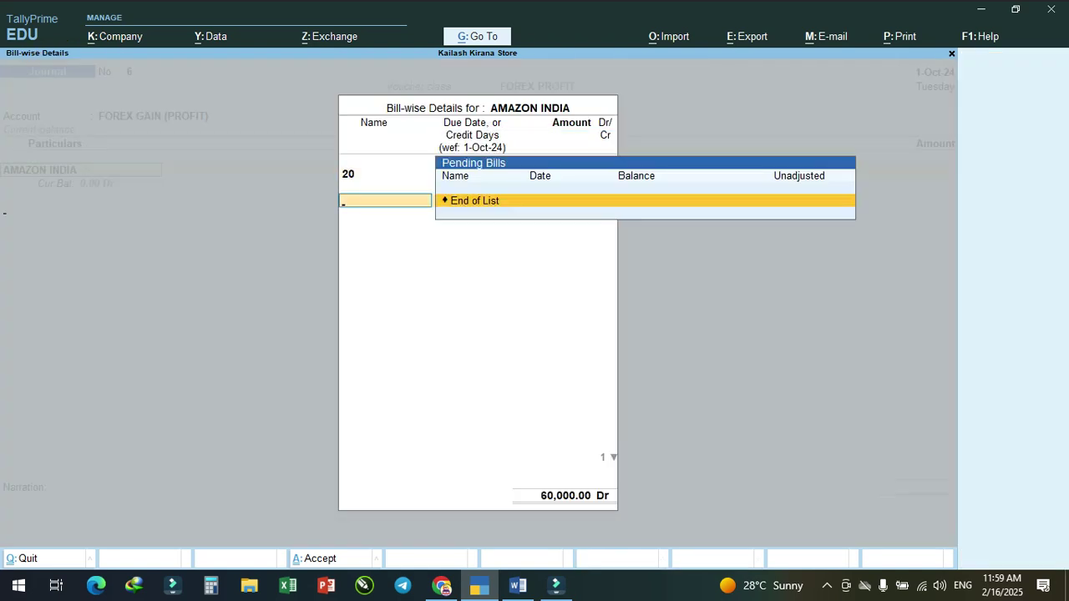
{"action": "key", "text": "Return"}
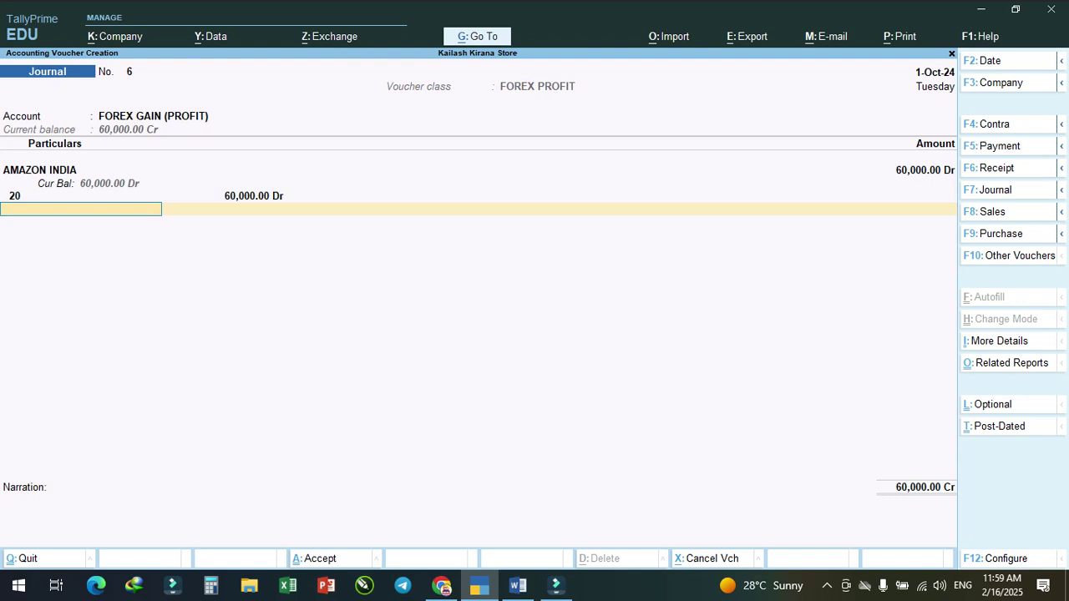
{"action": "key", "text": "Return"}
{"action": "key", "text": "Return"}
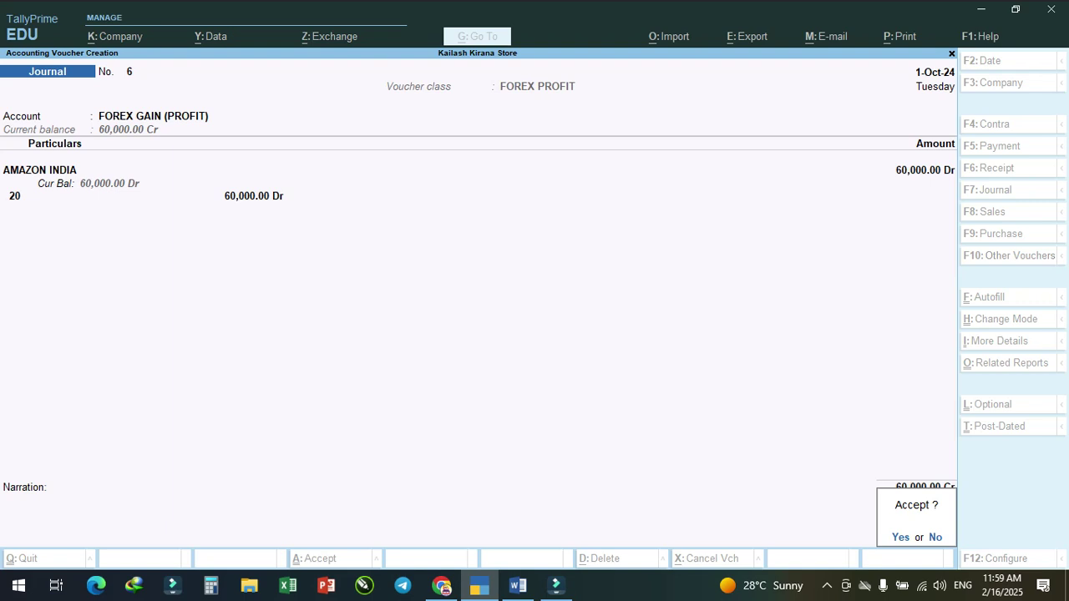
{"action": "key", "text": "y"}
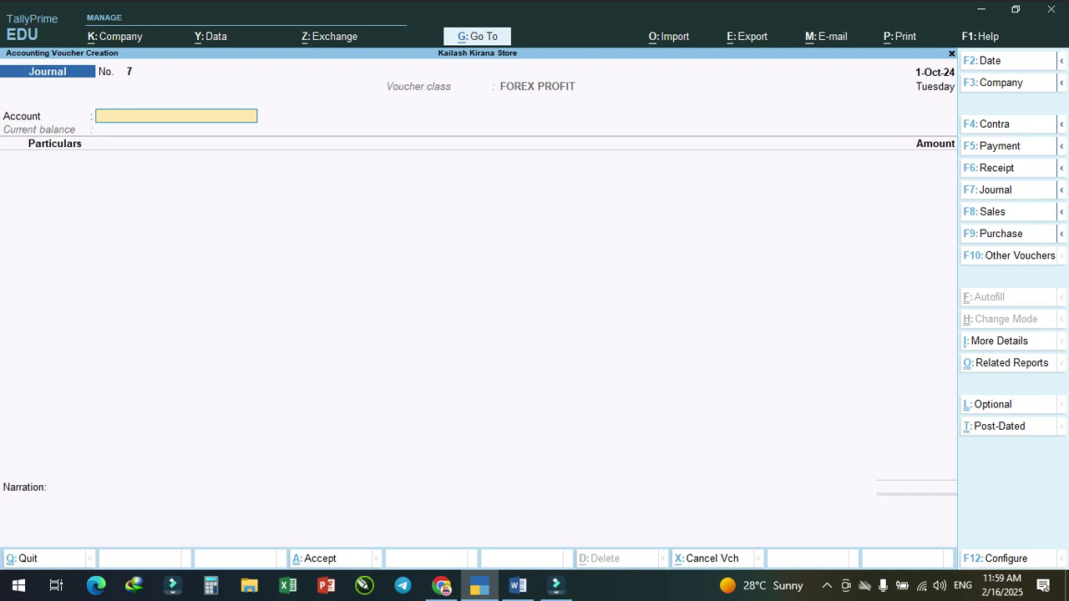
Step: Switch to the Word notes and append 1-10-2025 to the FOREX JOURNAL CLASS VOUCHER line on page 75
{"action": "key", "text": "alt+Tab"}
{"action": "scroll", "coordinate": [535, 334], "scroll_direction": "down", "scroll_amount": 4}
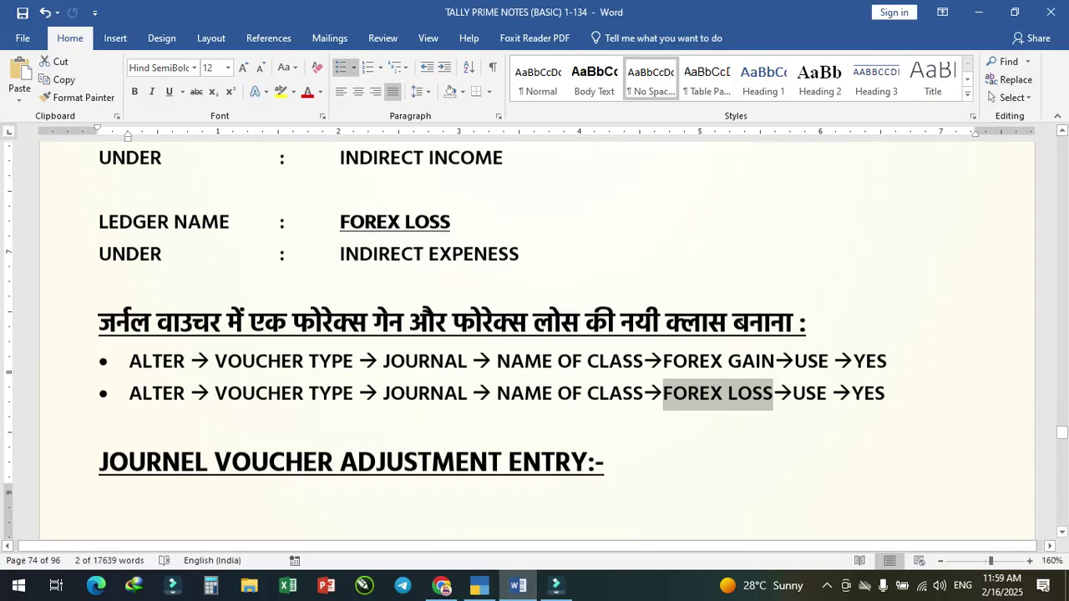
{"action": "scroll", "coordinate": [535, 334], "scroll_direction": "down", "scroll_amount": 2}
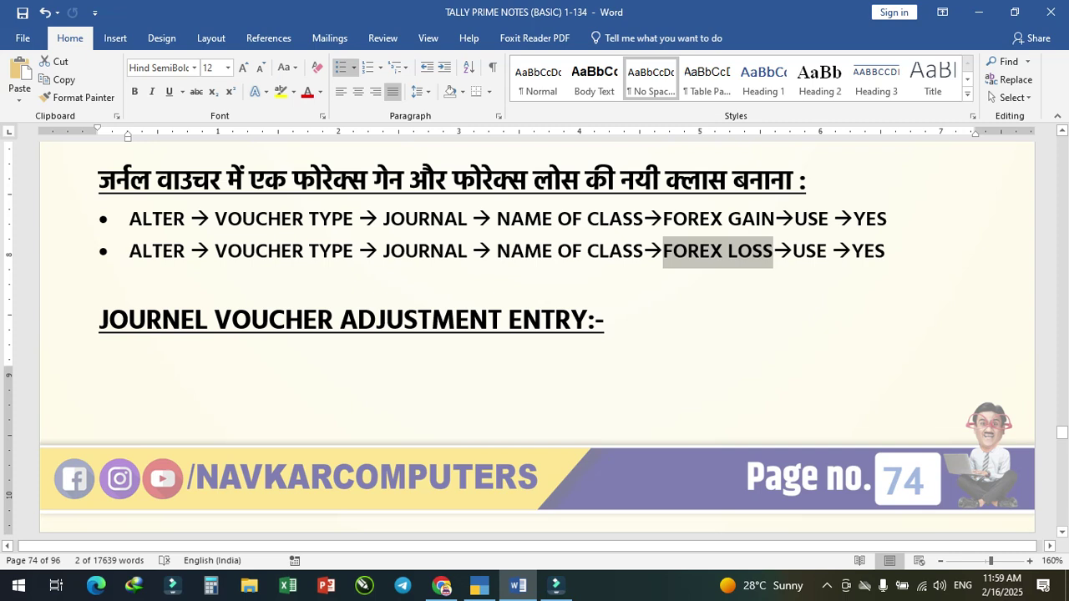
{"action": "scroll", "coordinate": [534, 334], "scroll_direction": "down", "scroll_amount": 3}
{"action": "scroll", "coordinate": [535, 334], "scroll_direction": "down", "scroll_amount": 9}
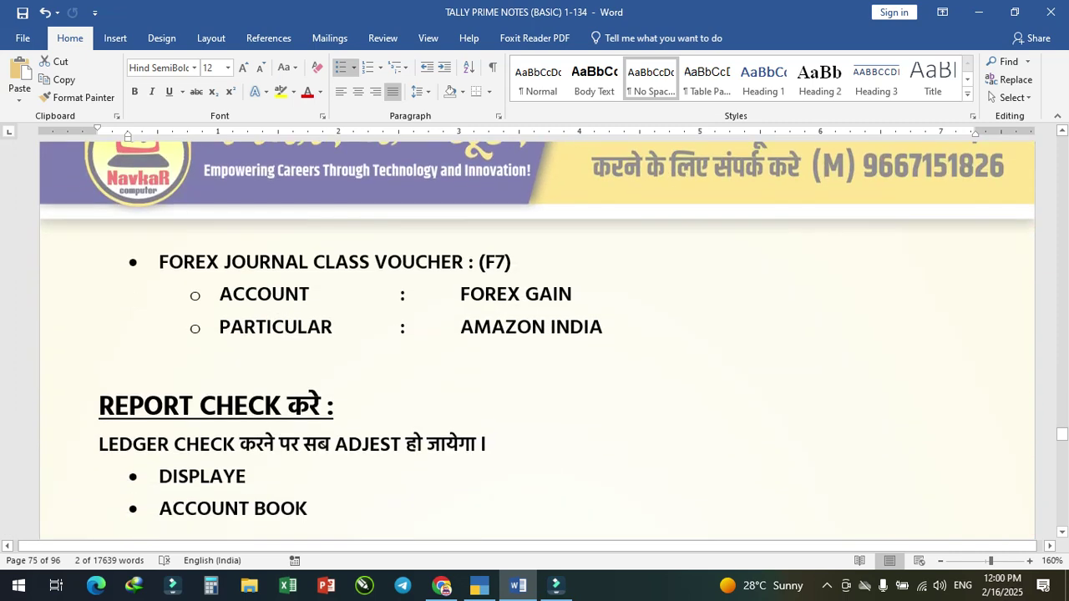
{"action": "scroll", "coordinate": [535, 334], "scroll_direction": "up", "scroll_amount": 1}
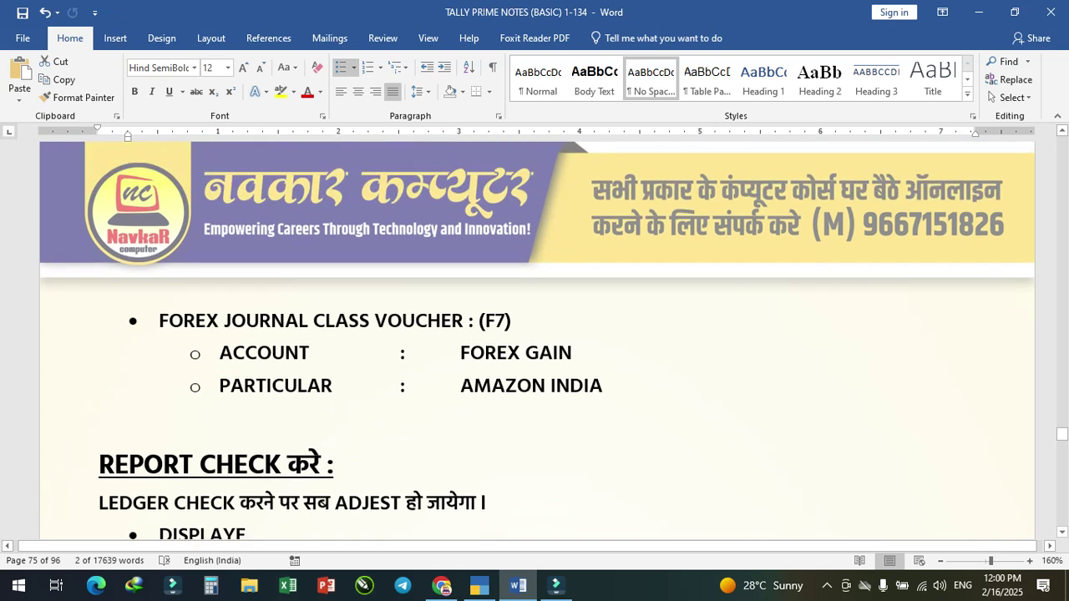
{"action": "left_click", "coordinate": [514, 322]}
{"action": "type", "text": "1-"}
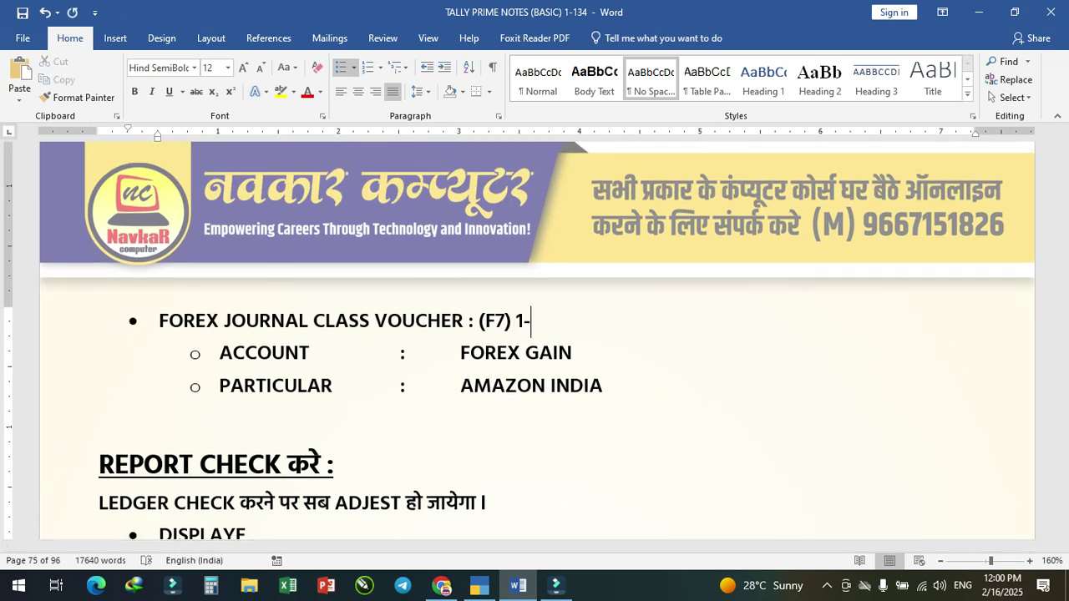
{"action": "type", "text": "10-2025"}
Step: Insert the label DATE before 1-10-2025 in the FOREX JOURNAL CLASS VOUCHER line and save the document
{"action": "key", "text": "Left"}
{"action": "key", "text": "Left"}
{"action": "key", "text": "Left"}
{"action": "key", "text": "Left"}
{"action": "key", "text": "Left"}
{"action": "key", "text": "Left"}
{"action": "key", "text": "Left"}
{"action": "key", "text": "Left"}
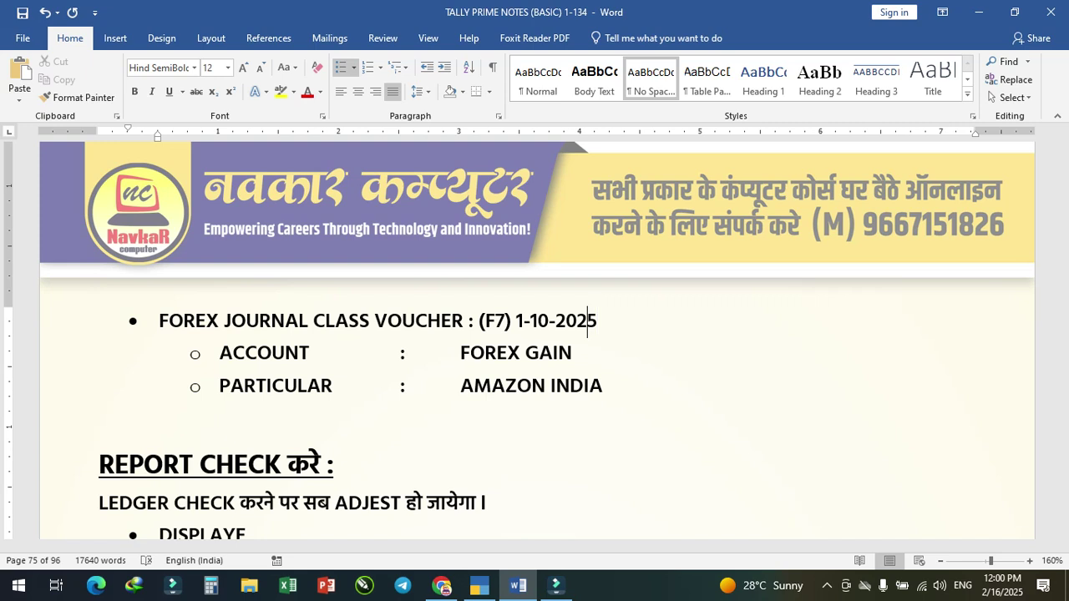
{"action": "key", "text": "Left"}
{"action": "type", "text": "DATE"}
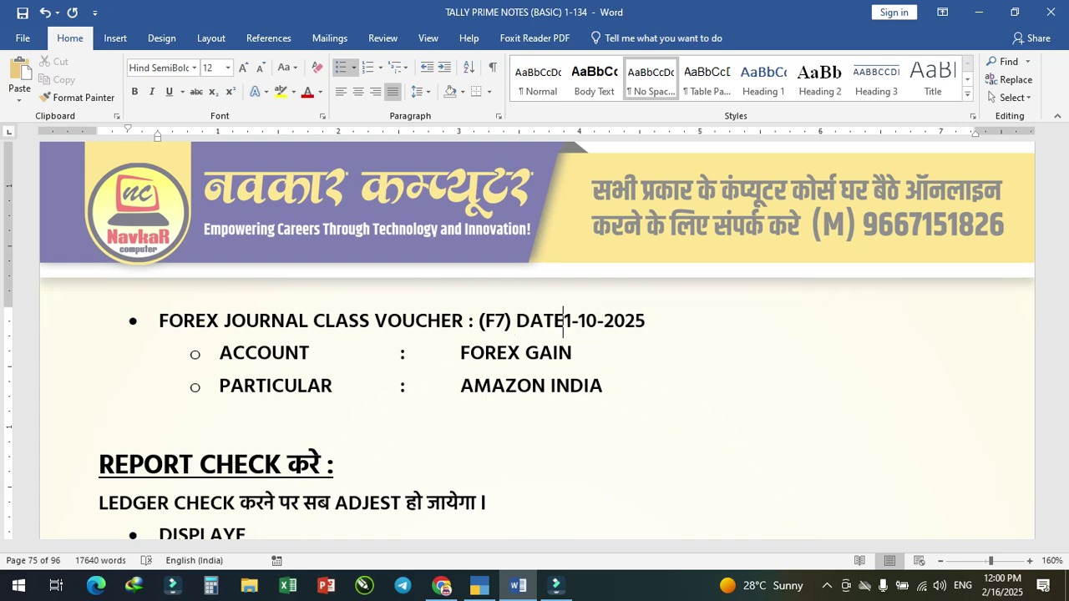
{"action": "key", "text": "ctrl+s"}
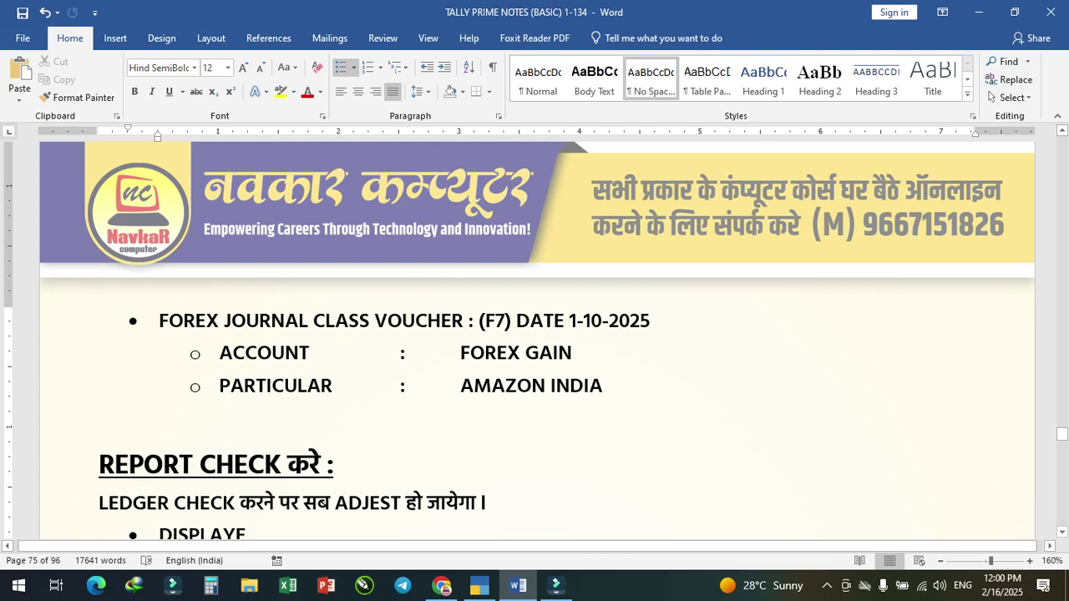
{"action": "scroll", "coordinate": [534, 340], "scroll_direction": "down", "scroll_amount": 5}
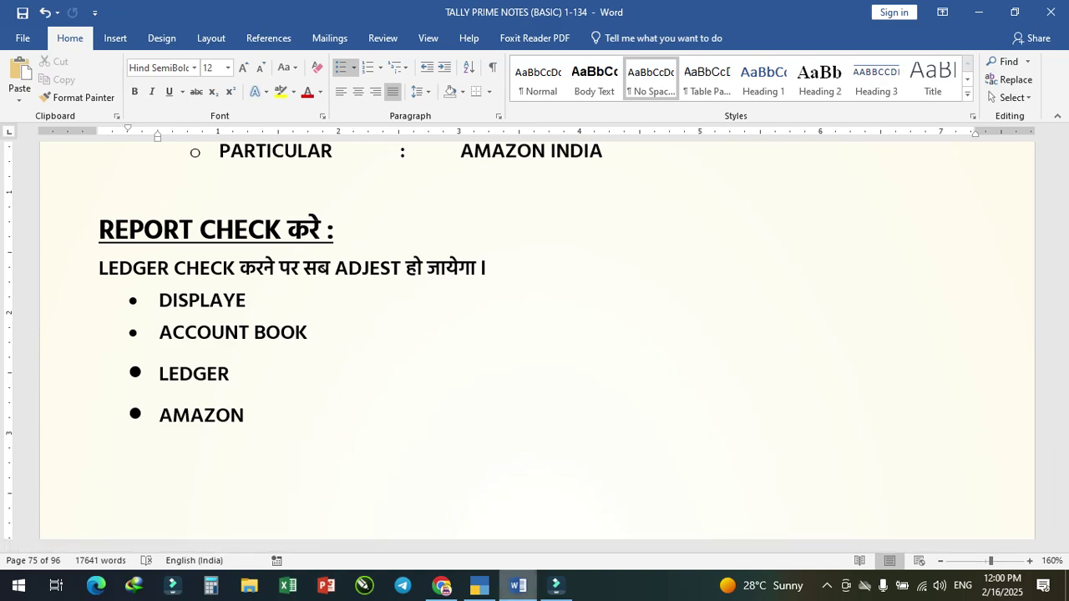
Step: Switch back to TallyPrime and quit the blank journal voucher, returning to the Gateway of Tally
{"action": "key", "text": "alt+Tab"}
{"action": "key", "text": "Escape"}
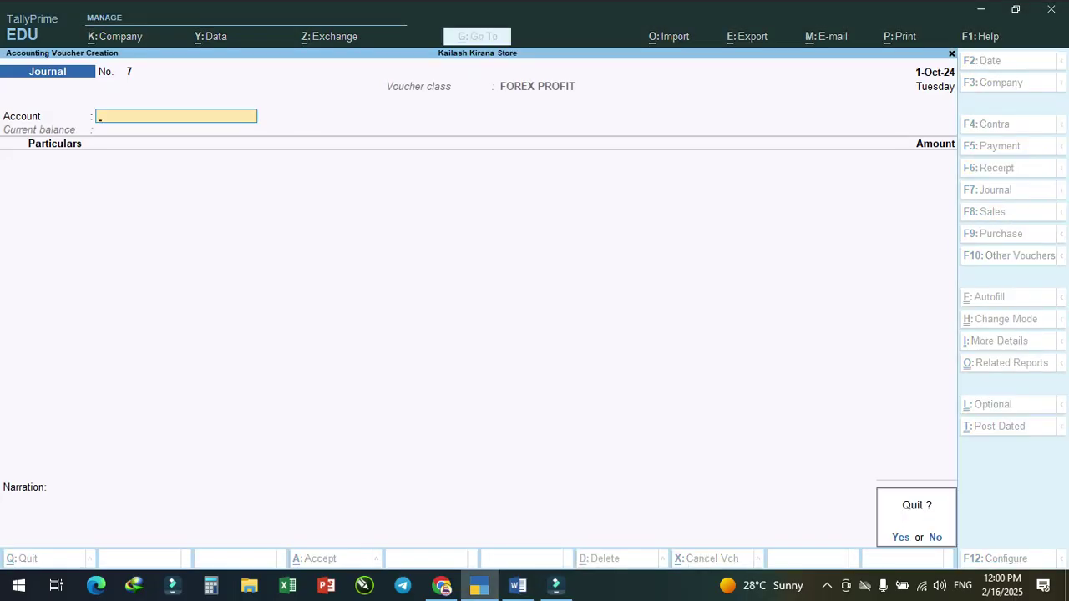
{"action": "key", "text": "Return"}
{"action": "key", "text": "Escape"}
{"action": "key", "text": "Escape"}
Step: Display the account books' ledger report for AMAZON INDIA
{"action": "key", "text": "Up"}
{"action": "key", "text": "Up"}
{"action": "key", "text": "Down"}
{"action": "key", "text": "Down"}
{"action": "key", "text": "Down"}
{"action": "key", "text": "Down"}
{"action": "key", "text": "Down"}
{"action": "key", "text": "Down"}
{"action": "key", "text": "Down"}
{"action": "key", "text": "Down"}
{"action": "key", "text": "Down"}
{"action": "key", "text": "Return"}
{"action": "key", "text": "Down"}
{"action": "key", "text": "Down"}
{"action": "key", "text": "Down"}
{"action": "key", "text": "Down"}
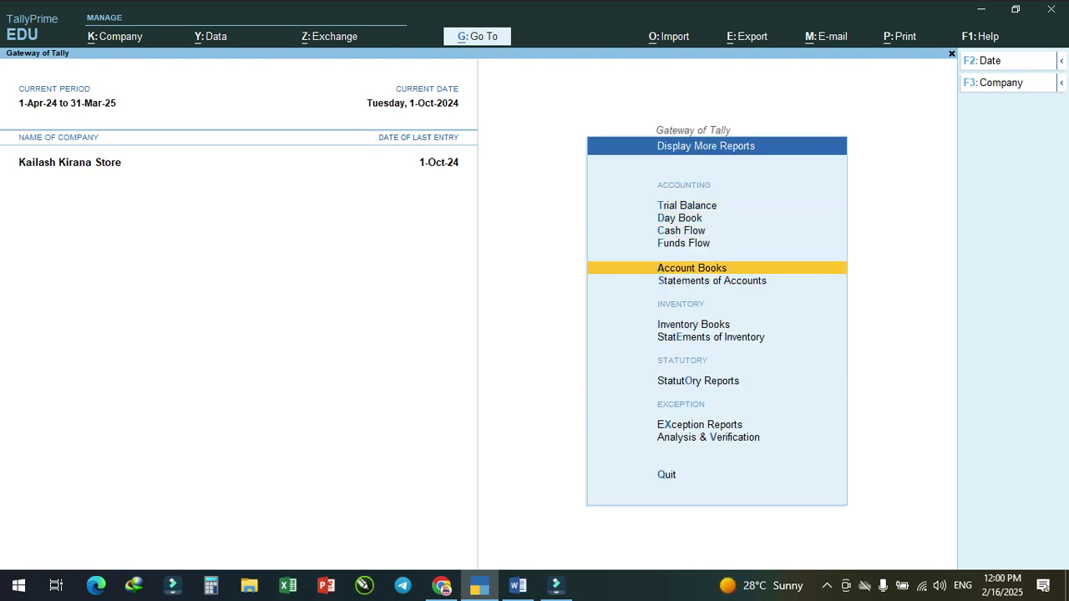
{"action": "key", "text": "Return"}
{"action": "key", "text": "Down"}
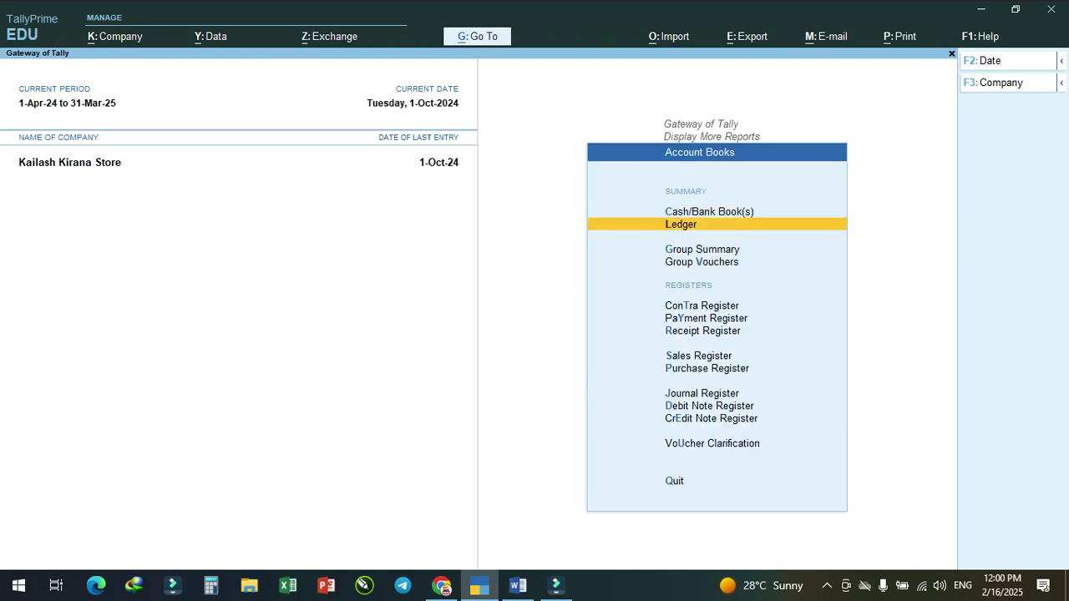
{"action": "key", "text": "Return"}
{"action": "key", "text": "Return"}
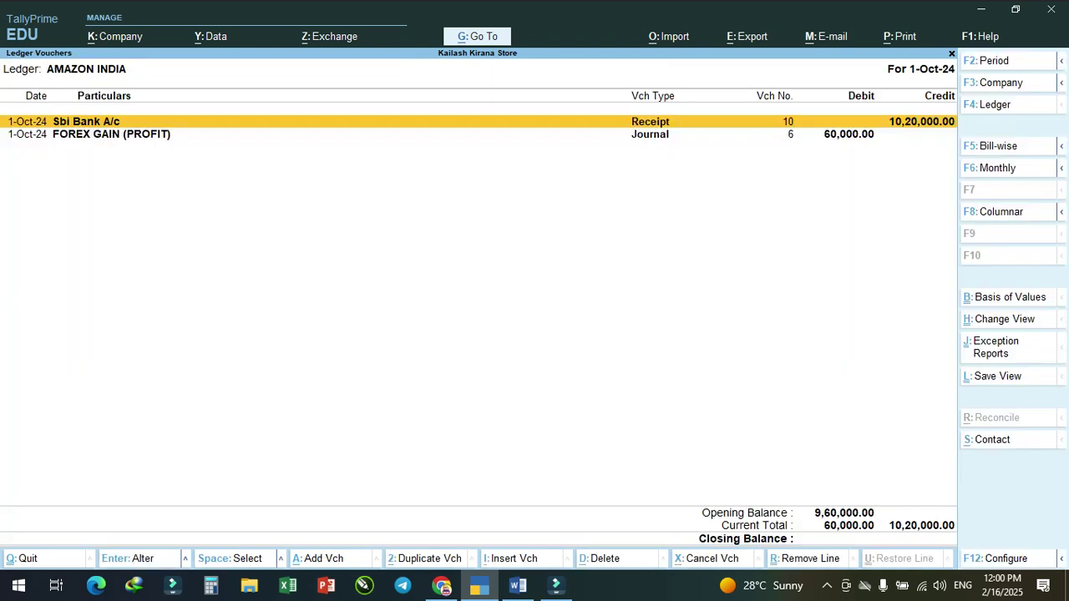
Step: Set the AMAZON INDIA ledger period to 1-Apr-24 to 1-Oct-24, check its vouchers and return to the Gateway of Tally
{"action": "key", "text": "alt+F2"}
{"action": "type", "text": "1-41"}
{"action": "key", "text": "BackSpace"}
{"action": "key", "text": "Return"}
{"action": "key", "text": "Return"}
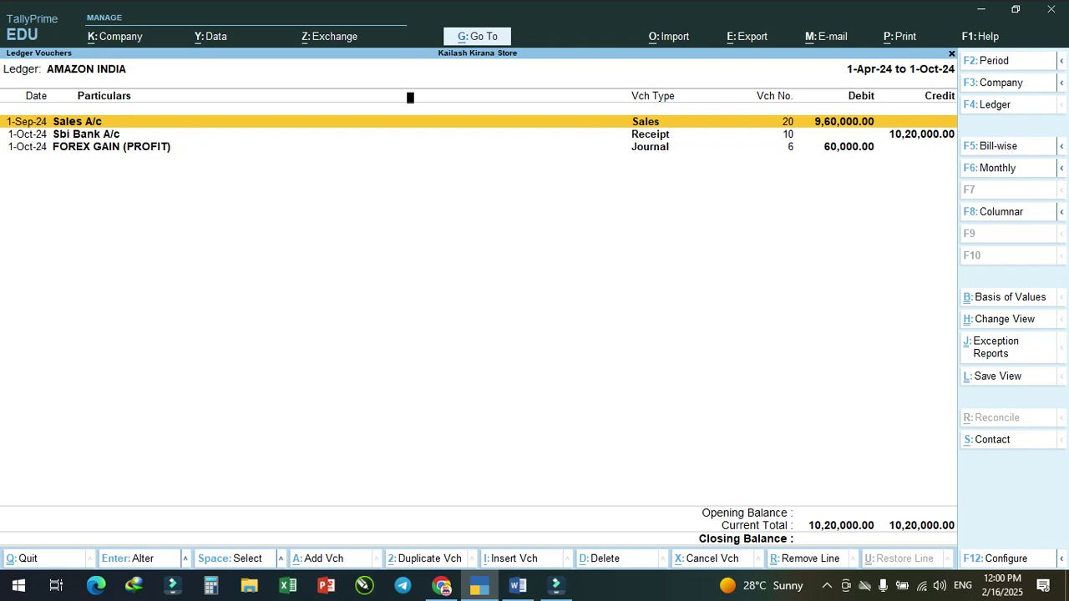
{"action": "key", "text": "Escape"}
{"action": "key", "text": "Escape"}
{"action": "key", "text": "Escape"}
{"action": "key", "text": "Escape"}
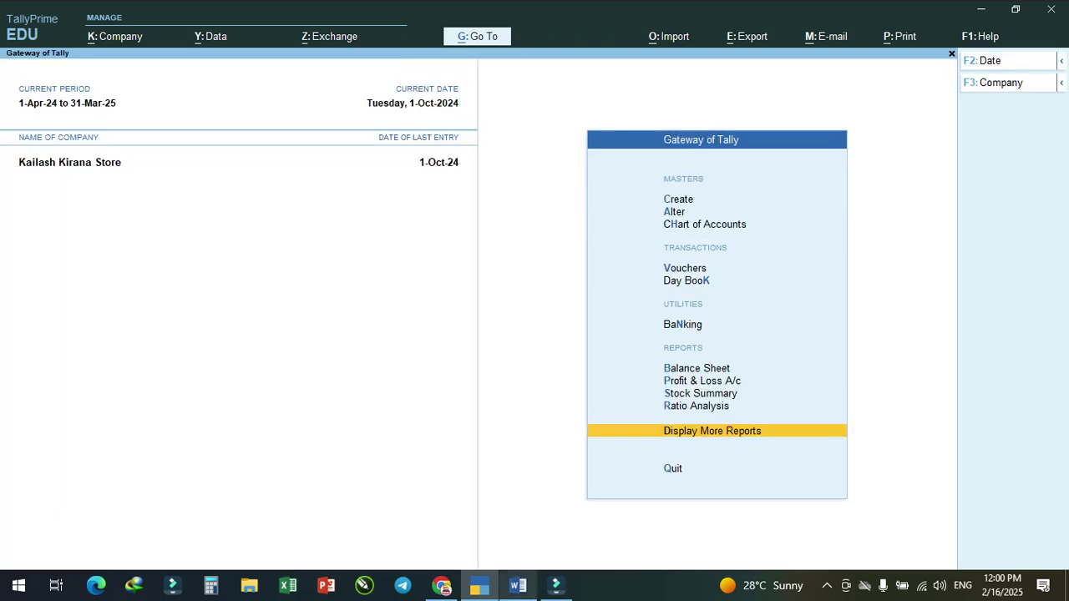
Step: Switch to the Word notes and look through the GST pages after page 75 and back to the MULTI – CURRENCY section on page 72
{"action": "left_click", "coordinate": [518, 586]}
{"action": "scroll", "coordinate": [535, 334], "scroll_direction": "down", "scroll_amount": 5}
{"action": "scroll", "coordinate": [534, 334], "scroll_direction": "down", "scroll_amount": 8}
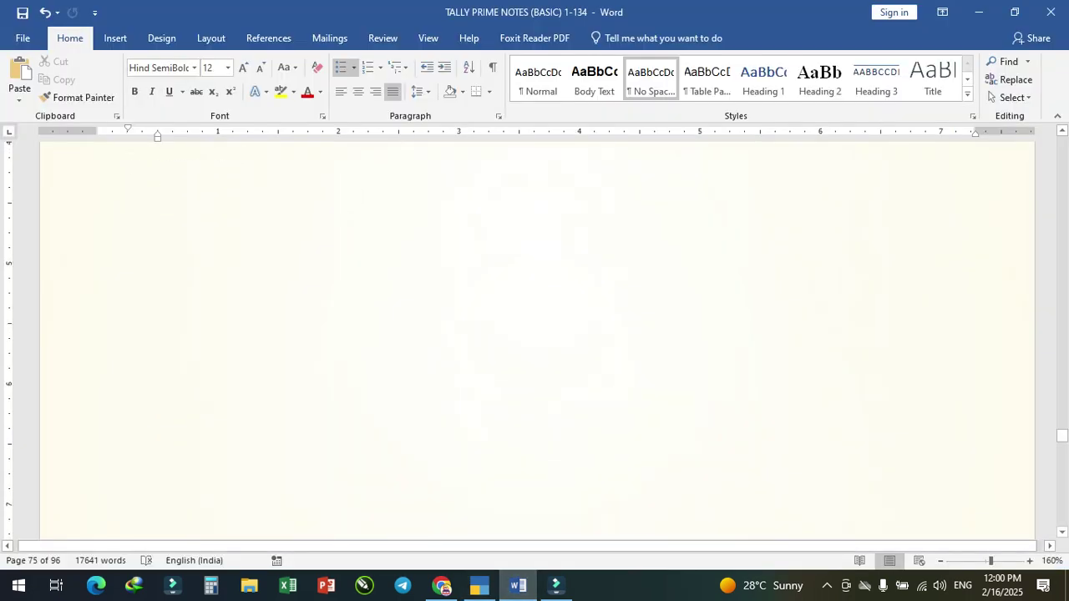
{"action": "scroll", "coordinate": [534, 334], "scroll_direction": "down", "scroll_amount": 4}
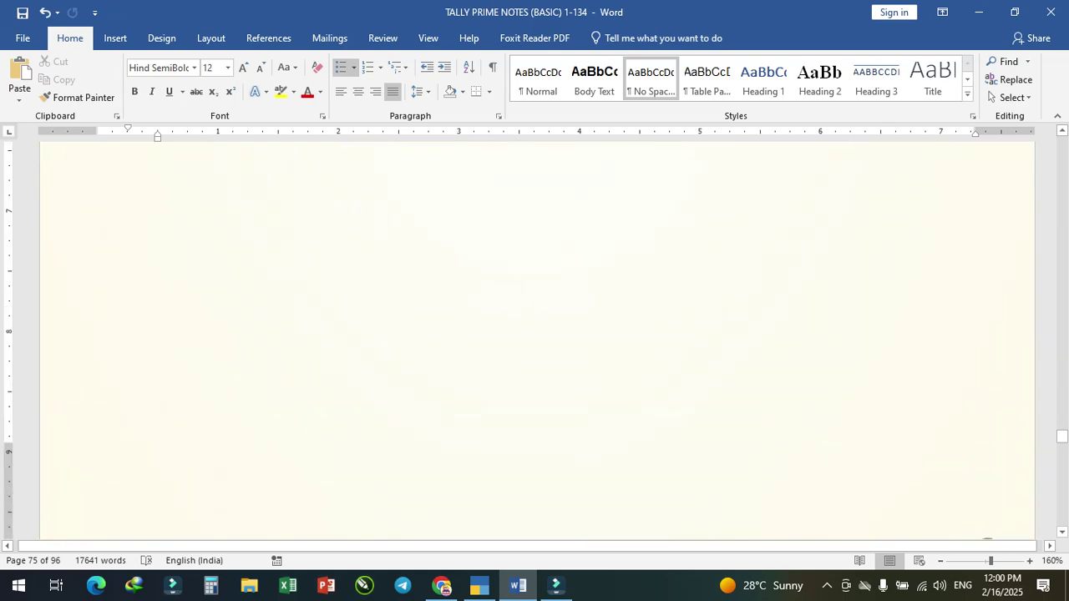
{"action": "scroll", "coordinate": [535, 334], "scroll_direction": "up", "scroll_amount": 5}
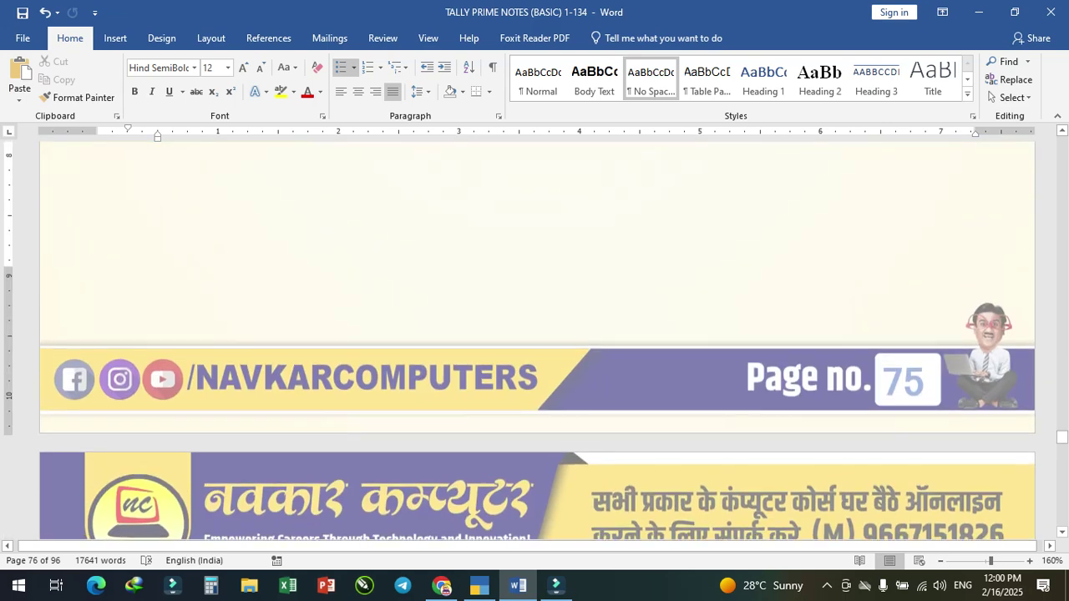
{"action": "scroll", "coordinate": [534, 334], "scroll_direction": "down", "scroll_amount": 10}
{"action": "scroll", "coordinate": [535, 334], "scroll_direction": "down", "scroll_amount": 12}
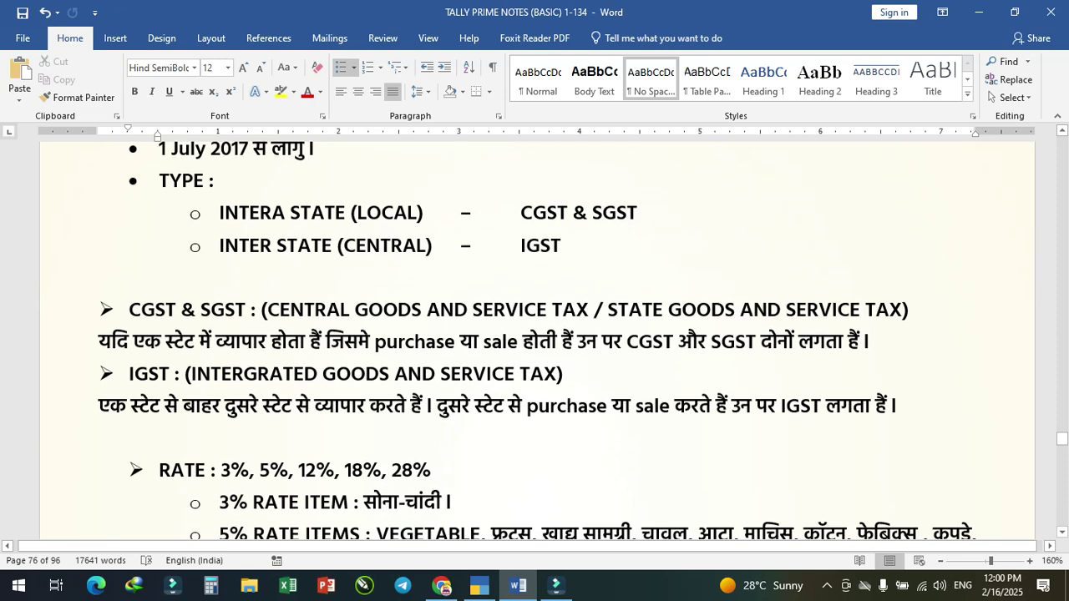
{"action": "scroll", "coordinate": [535, 335], "scroll_direction": "down", "scroll_amount": 15}
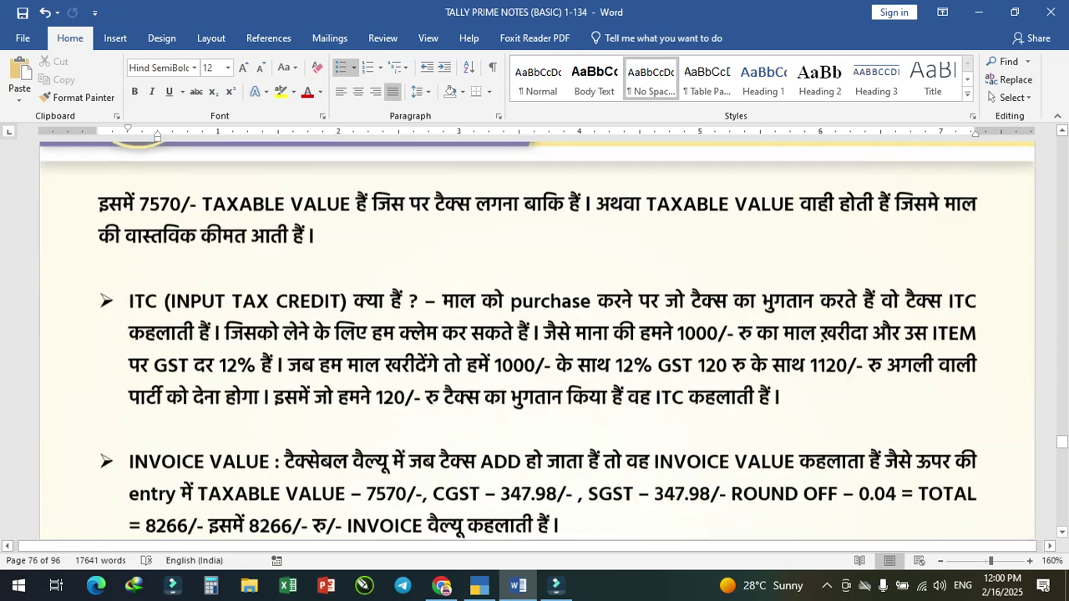
{"action": "scroll", "coordinate": [534, 334], "scroll_direction": "down", "scroll_amount": 15}
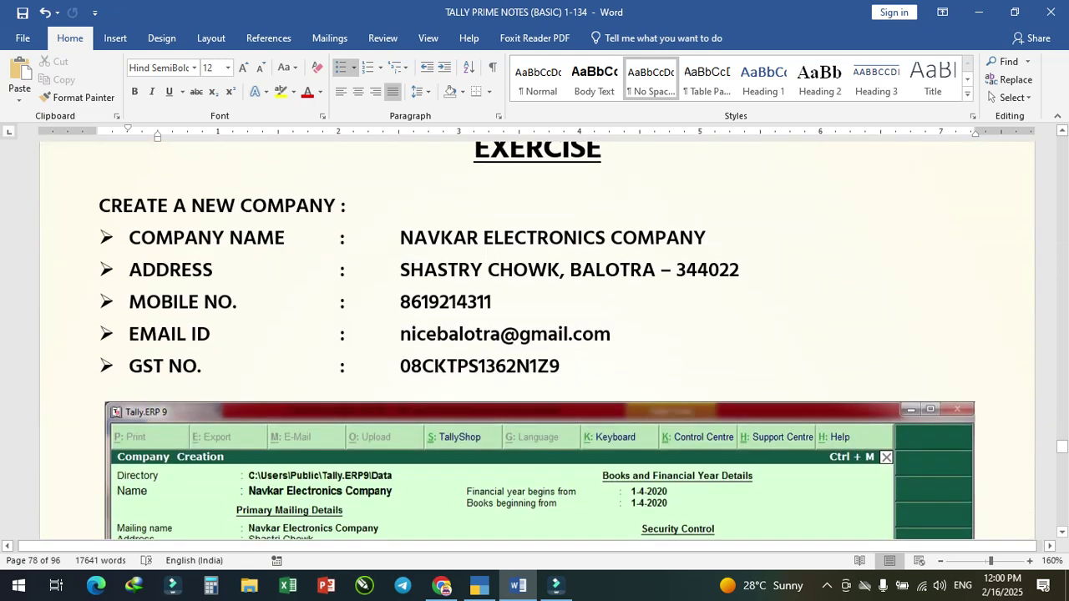
{"action": "scroll", "coordinate": [534, 334], "scroll_direction": "up", "scroll_amount": 15}
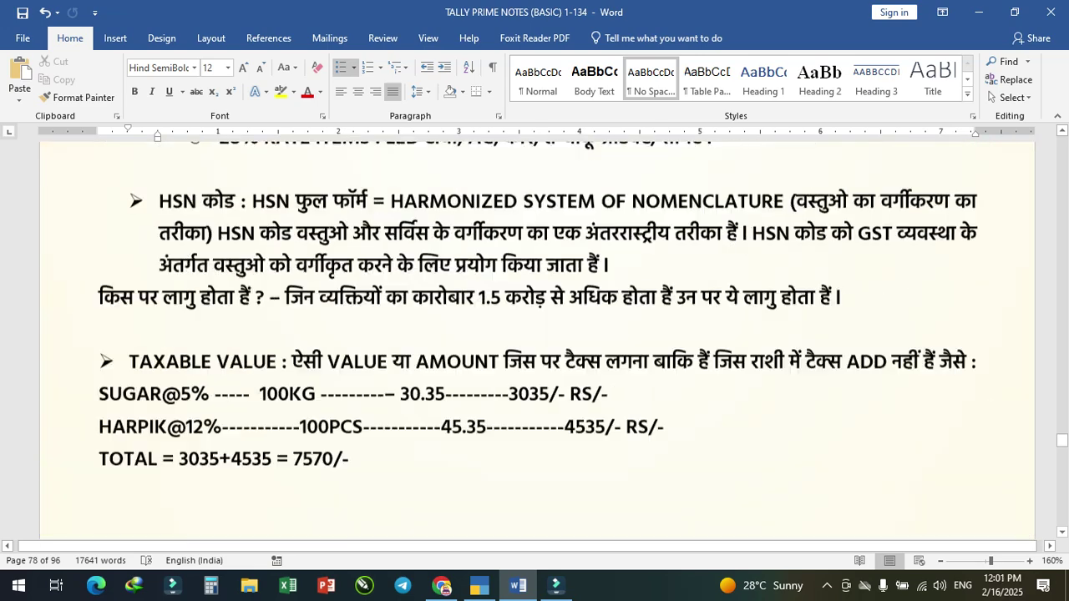
{"action": "scroll", "coordinate": [534, 334], "scroll_direction": "up", "scroll_amount": 15}
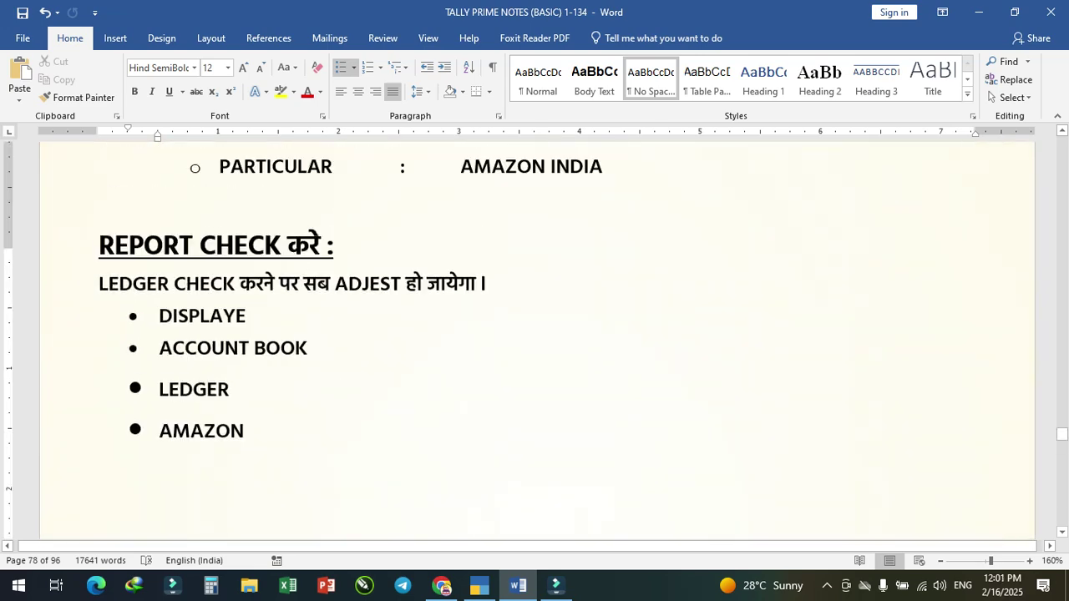
{"action": "scroll", "coordinate": [534, 334], "scroll_direction": "up", "scroll_amount": 15}
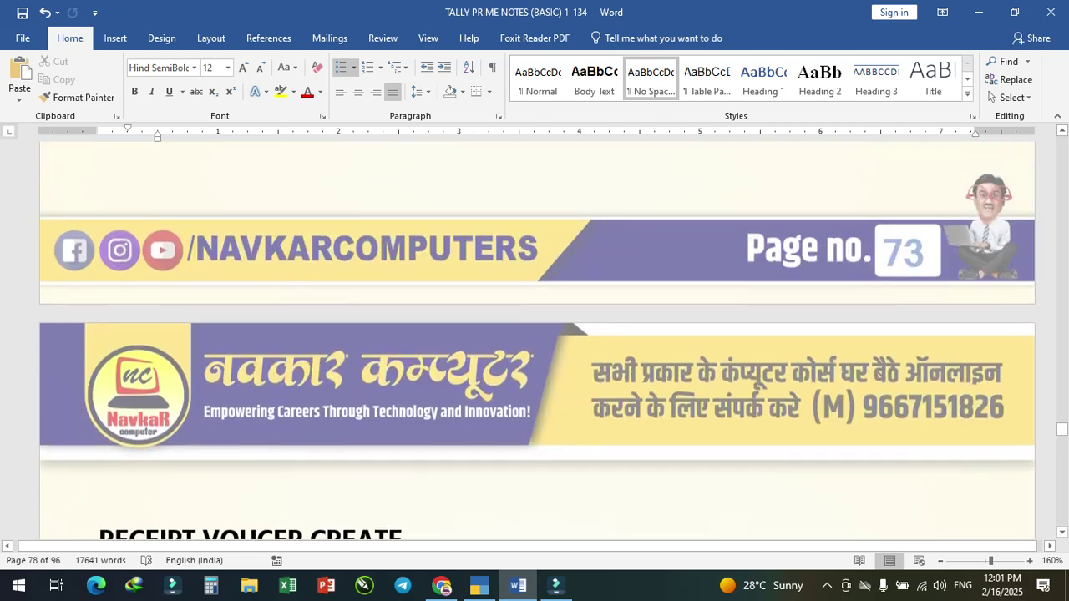
{"action": "scroll", "coordinate": [534, 334], "scroll_direction": "up", "scroll_amount": 15}
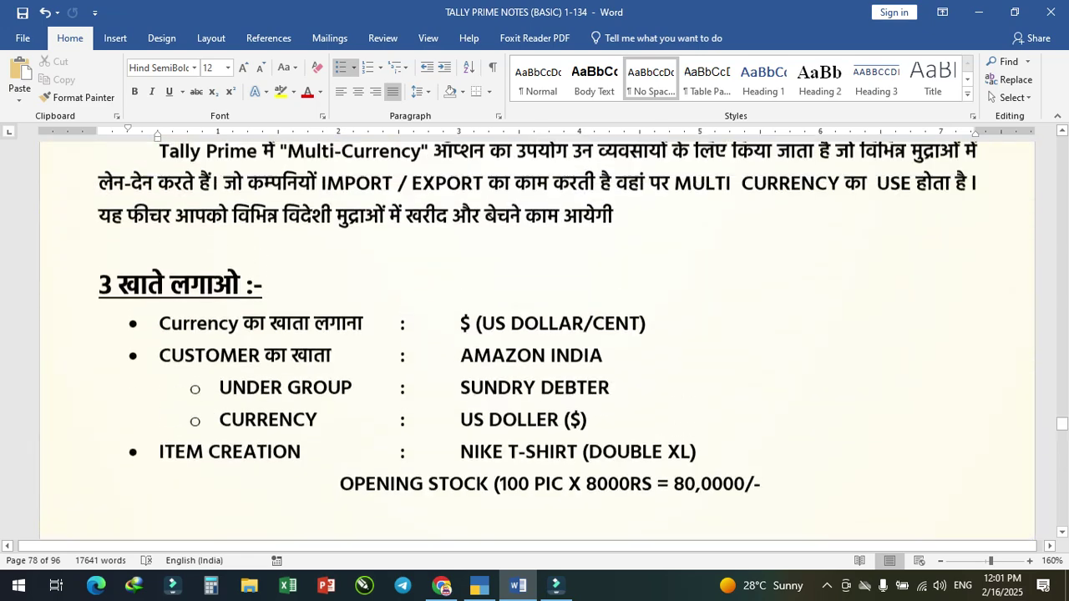
{"action": "scroll", "coordinate": [535, 334], "scroll_direction": "down", "scroll_amount": 2}
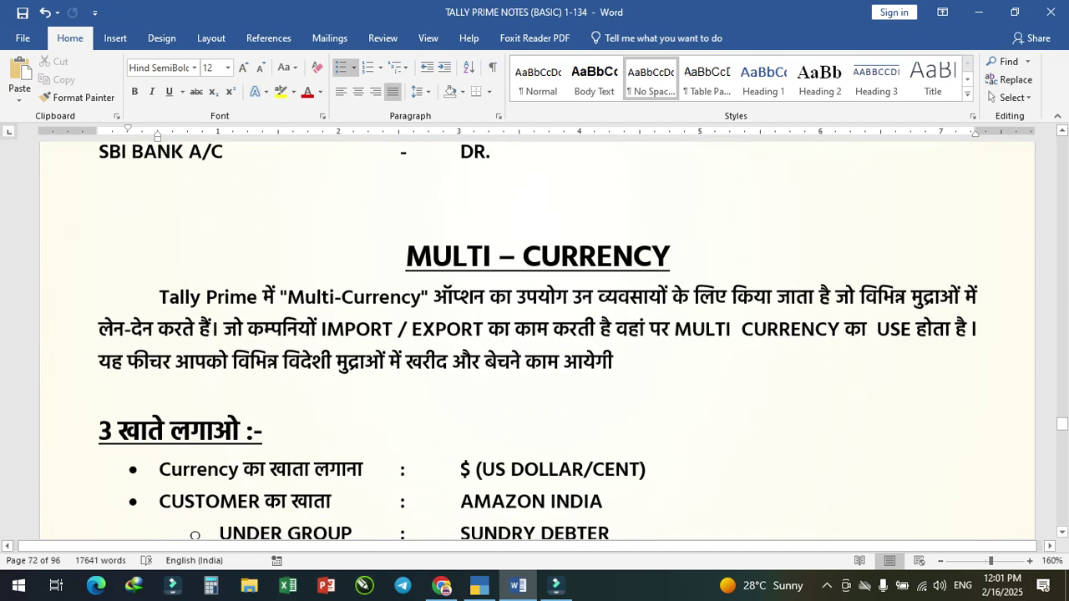